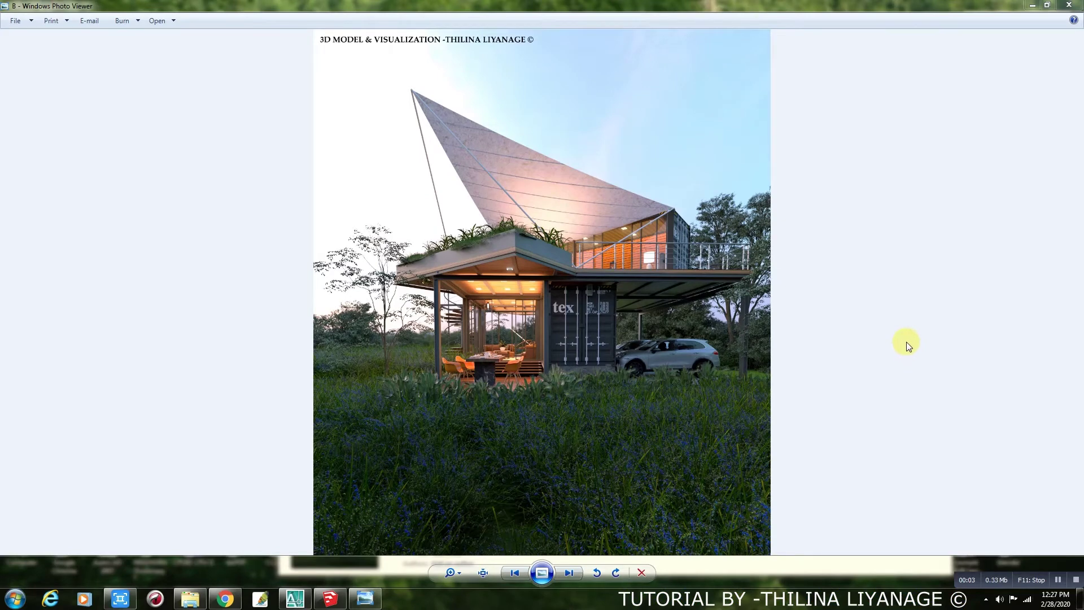
Step: Look through the rendered images of the container house, including a closer view of the first one
scroll(904, 337, up, 2)
drag(806, 343, 796, 421)
scroll(800, 422, down, 2)
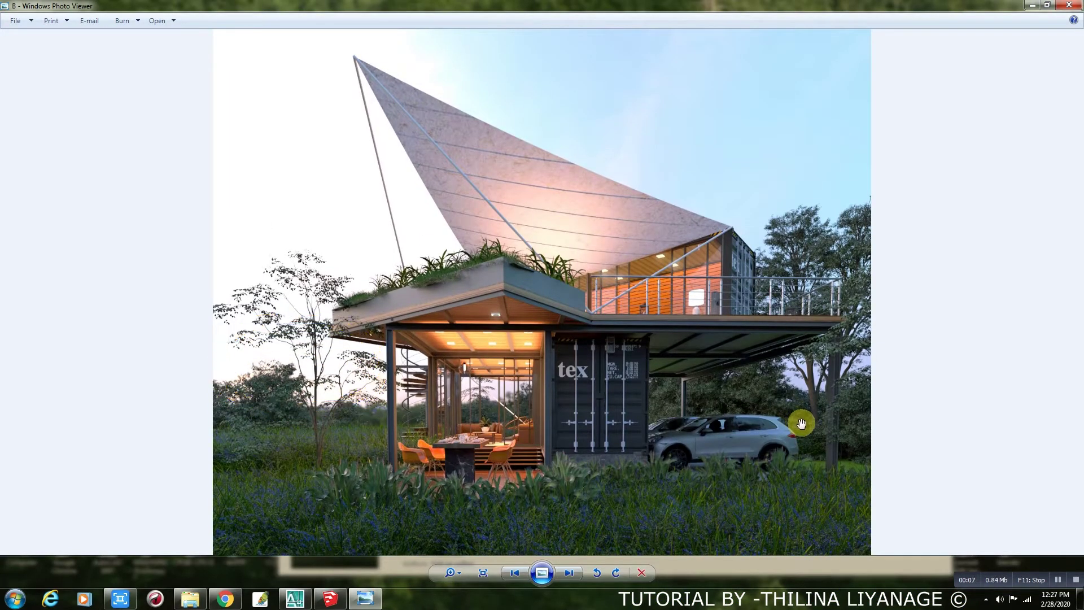
key(Right)
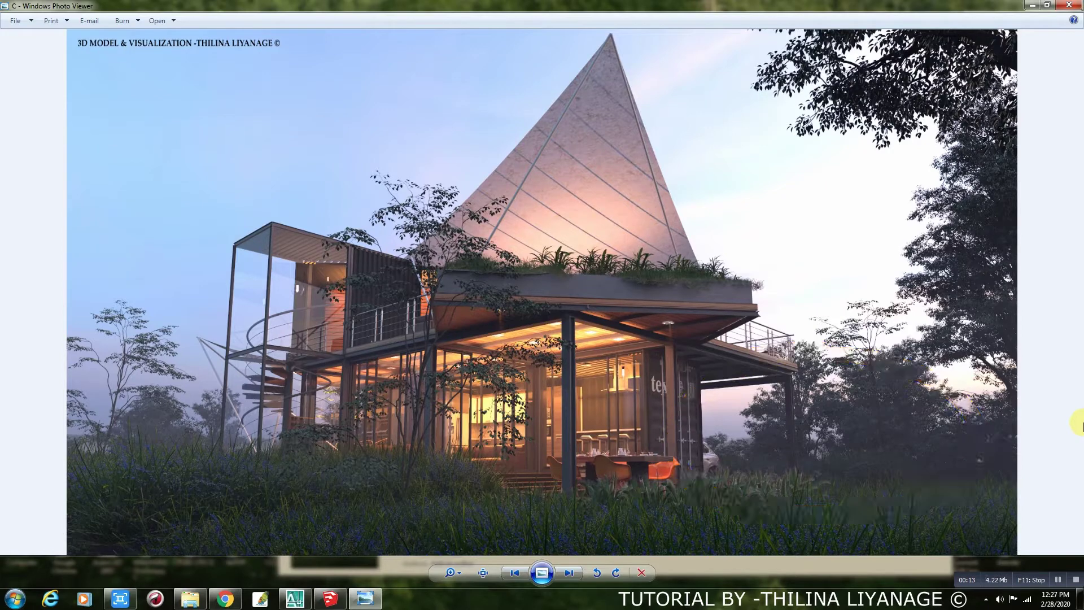
key(Right)
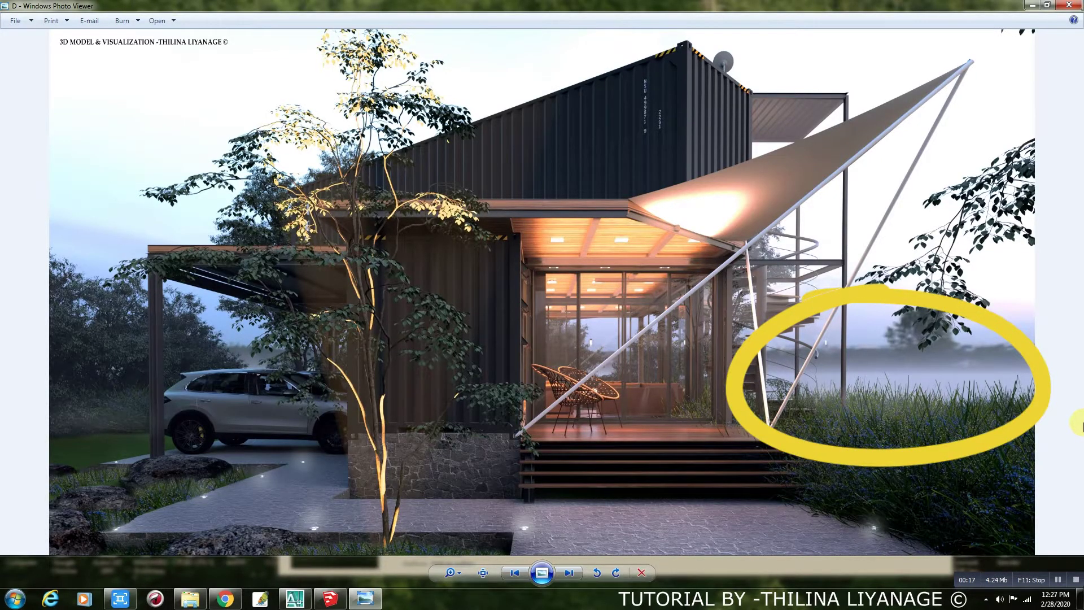
key(Right)
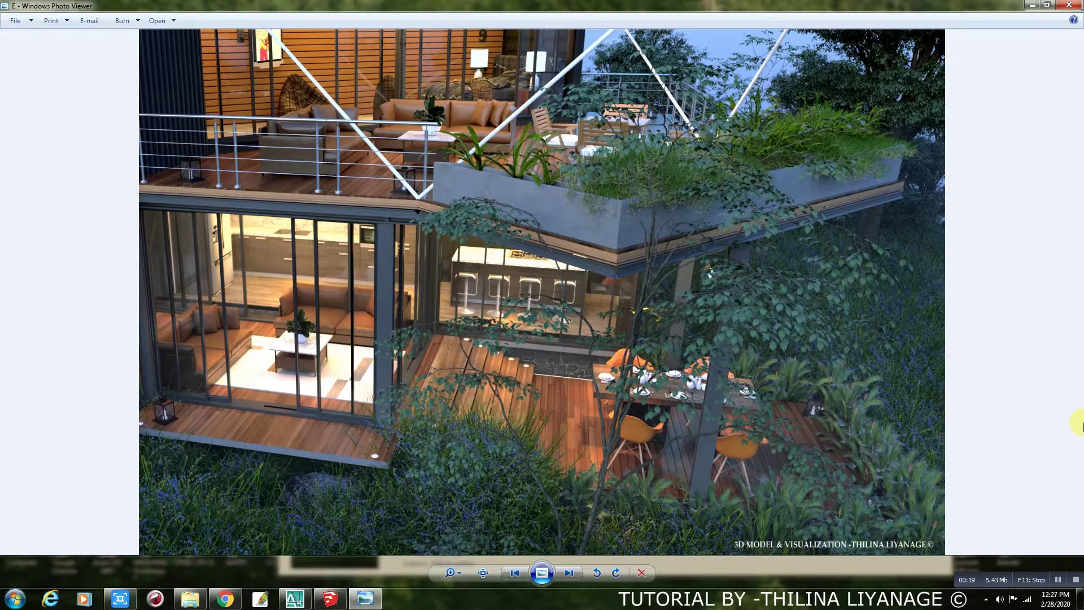
key(Right)
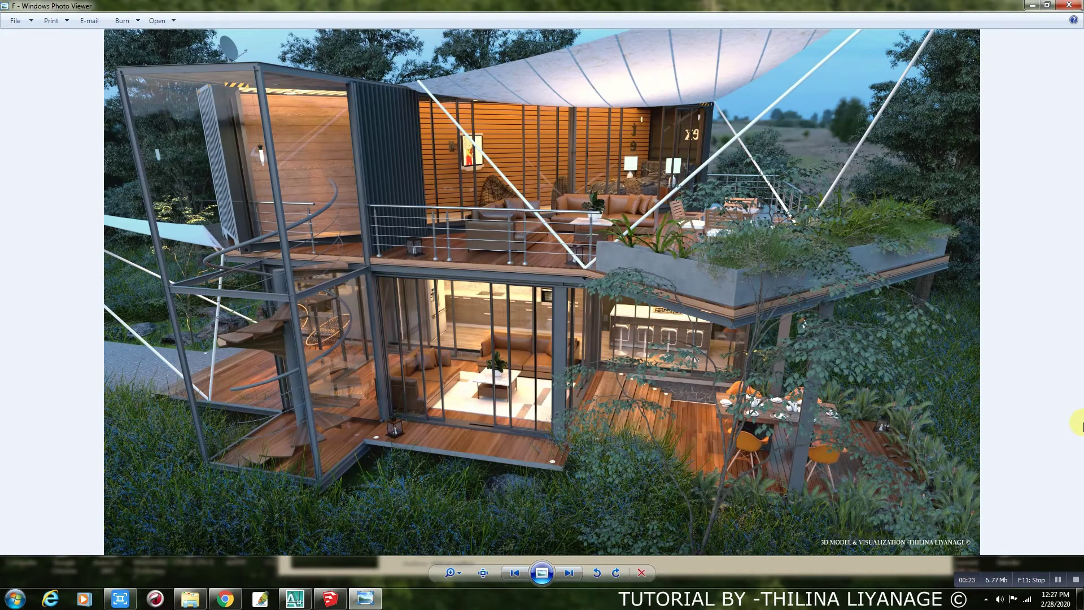
key(Right)
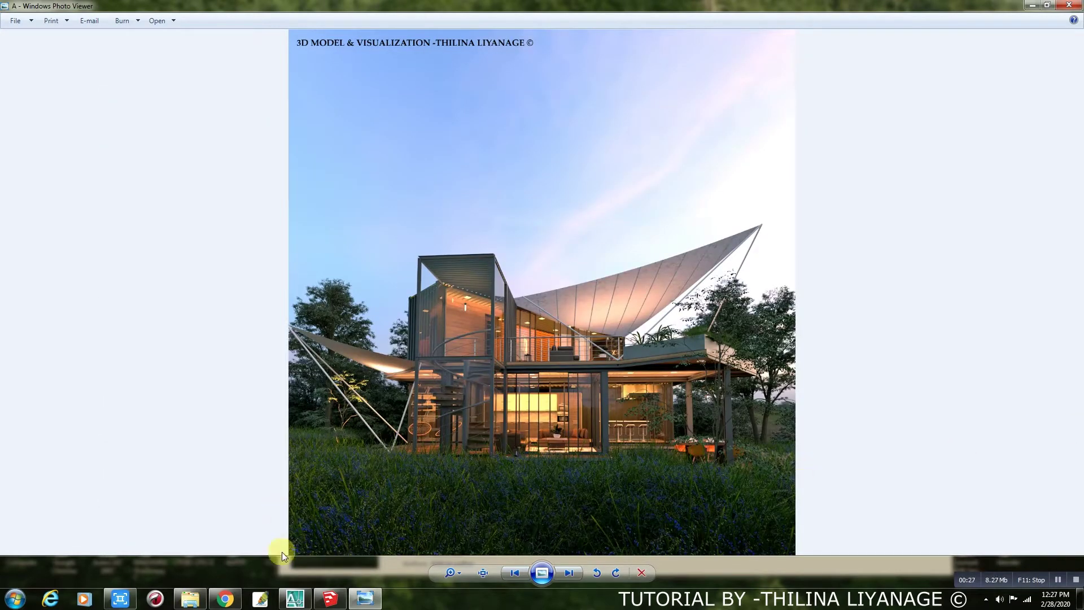
Step: Switch to the SketchUp model and examine the container house, terrain and surrounding trees from several sides
click(331, 599)
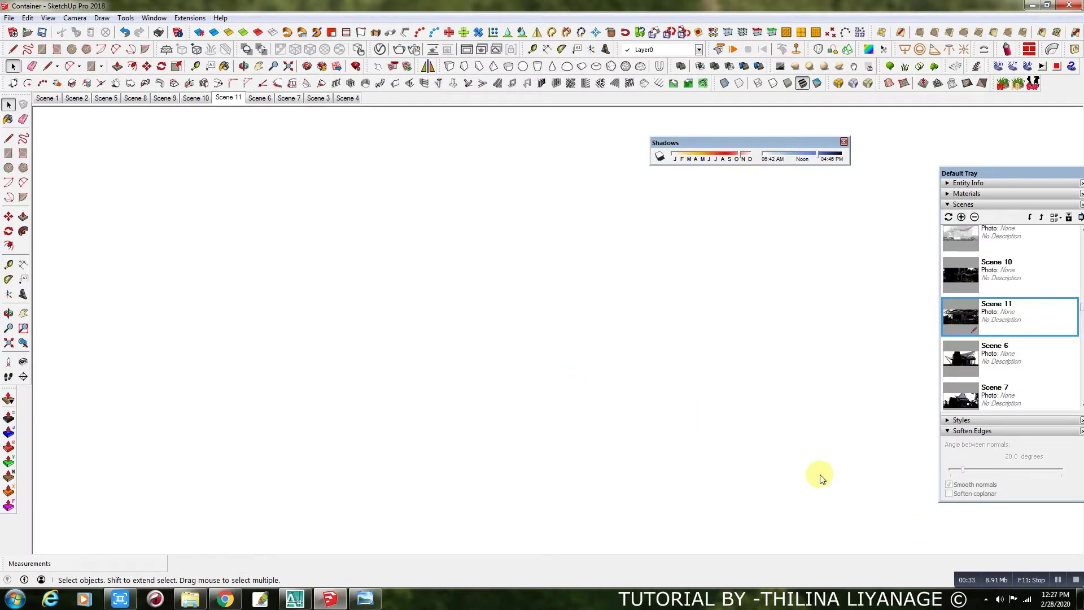
middle_drag(635, 408, 637, 462)
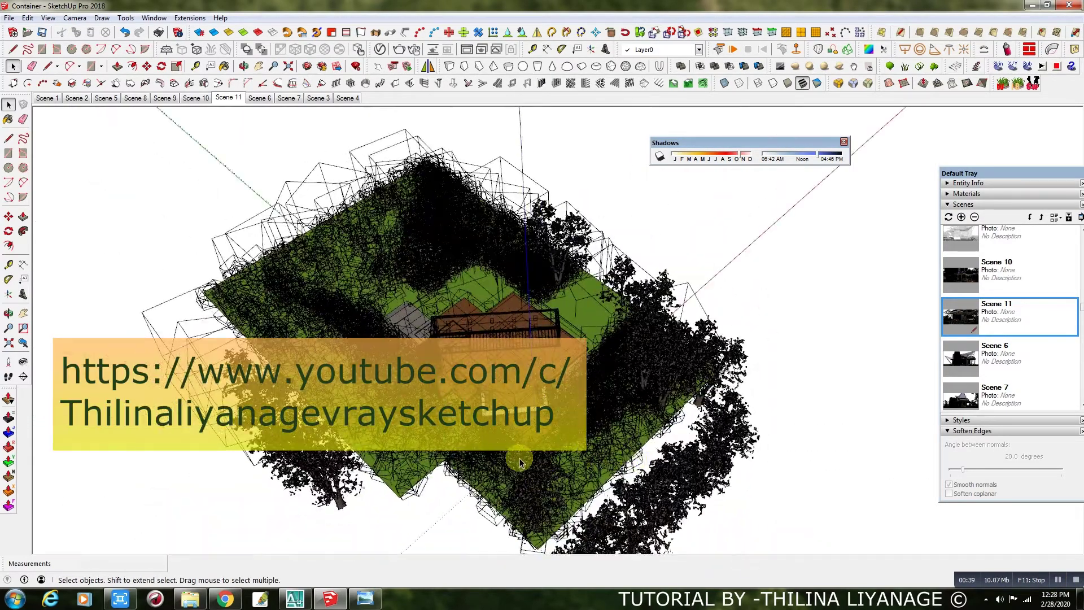
middle_drag(581, 342, 751, 356)
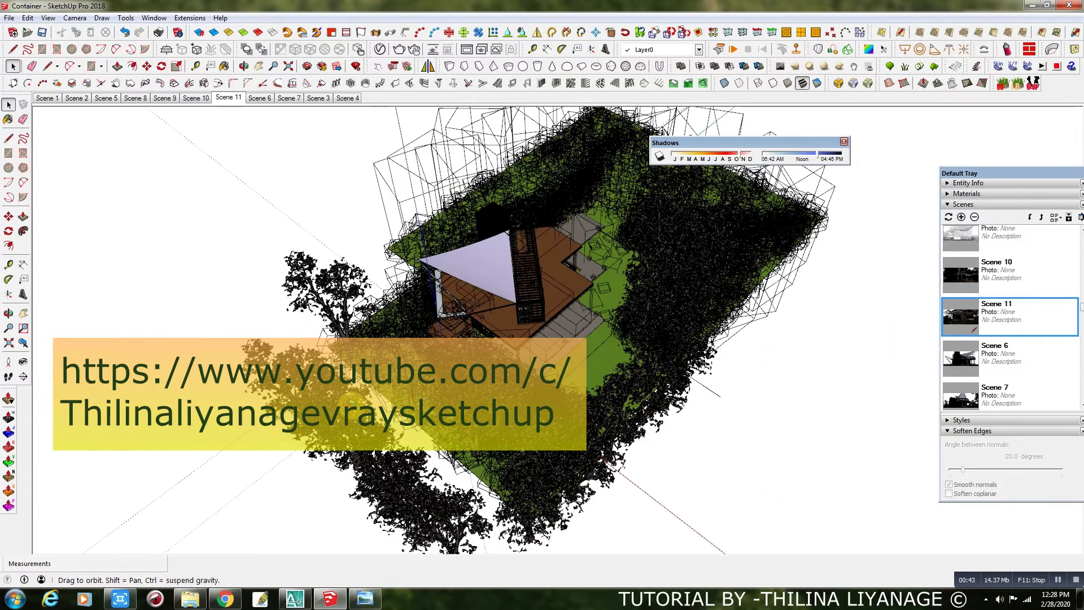
middle_drag(619, 346, 614, 341)
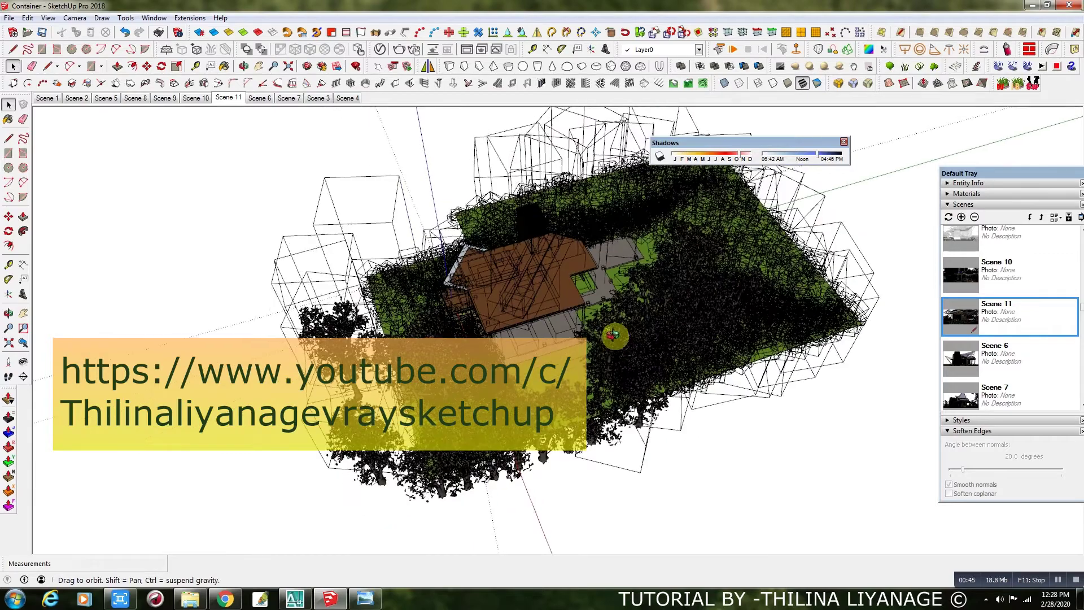
key(o)
drag(690, 314, 330, 343)
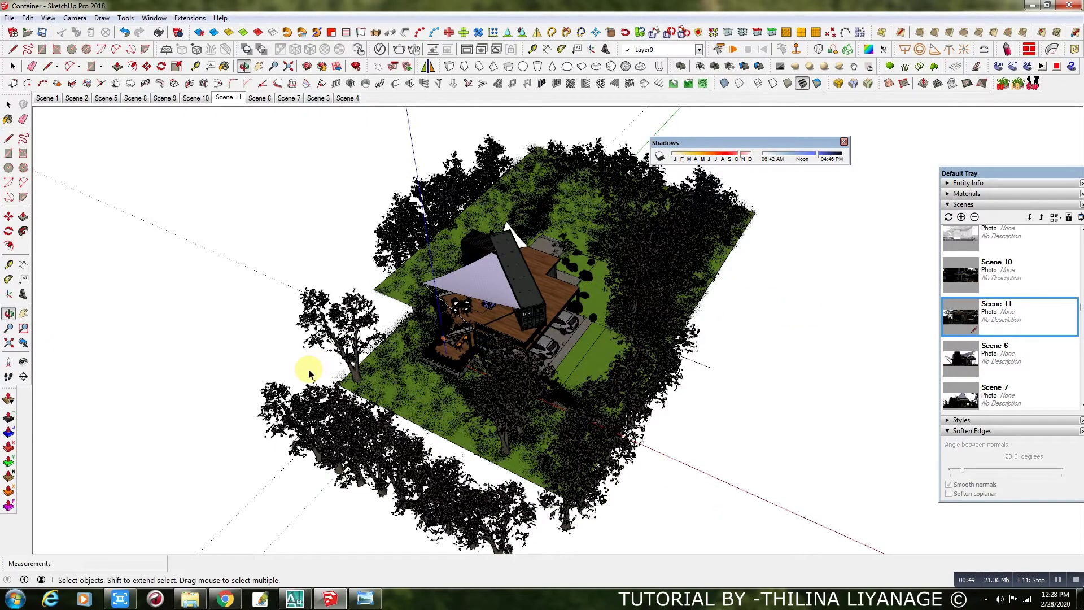
middle_drag(361, 364, 768, 367)
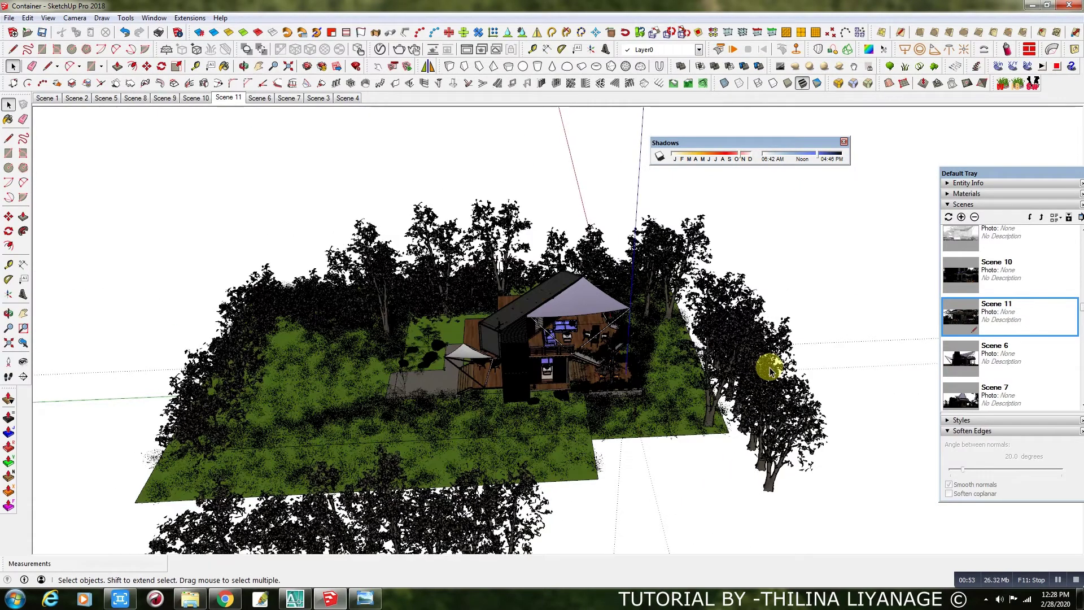
Step: Select a row of trees and a single tree in turn, and open the grass-covered ground group for editing
click(770, 367)
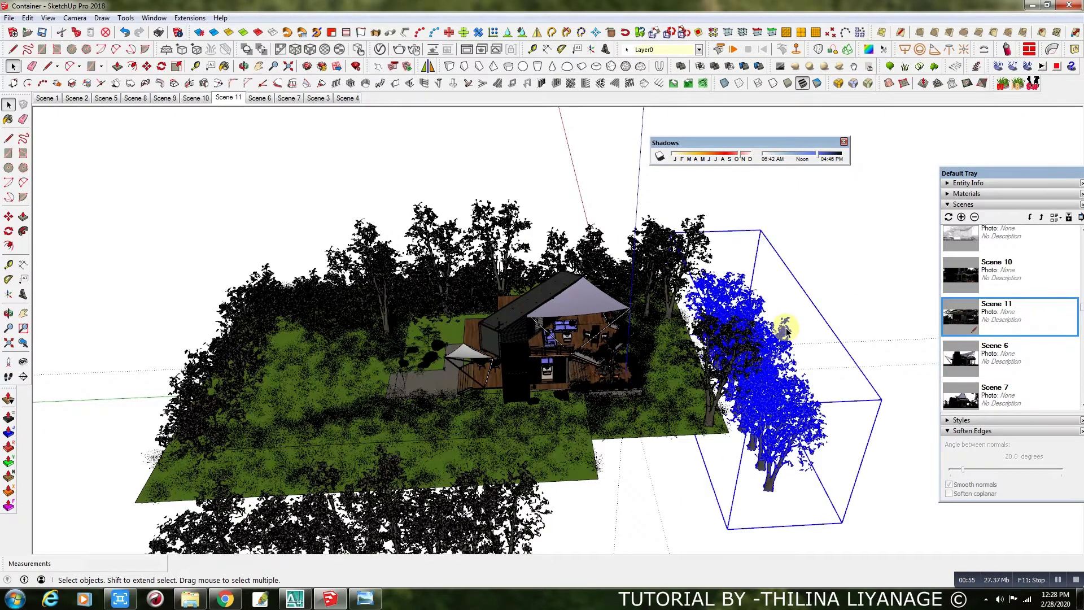
click(680, 251)
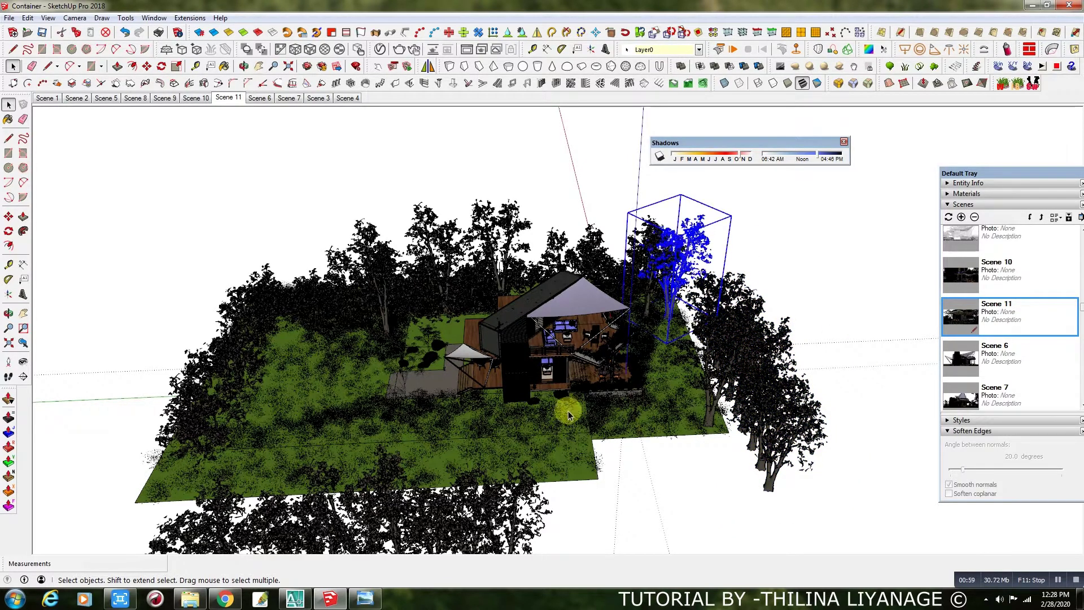
click(558, 455)
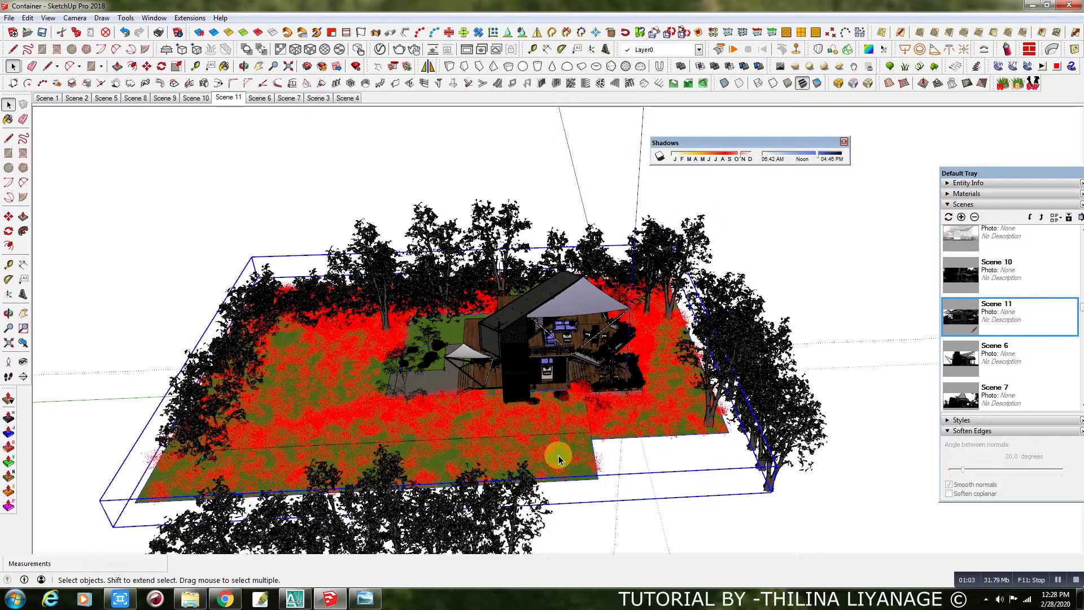
double_click(558, 456)
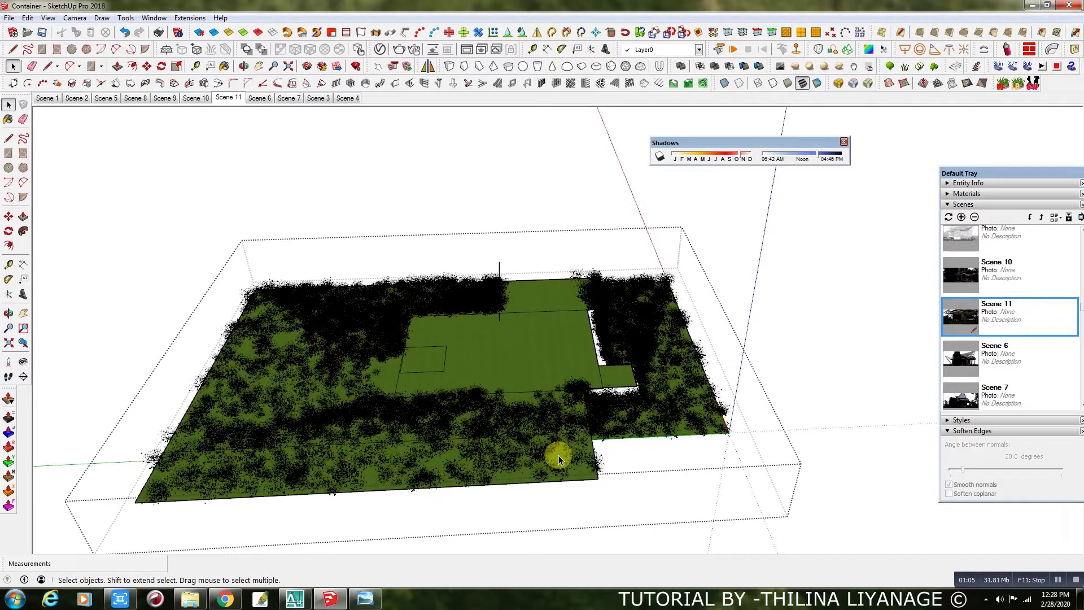
scroll(557, 354, up, 1)
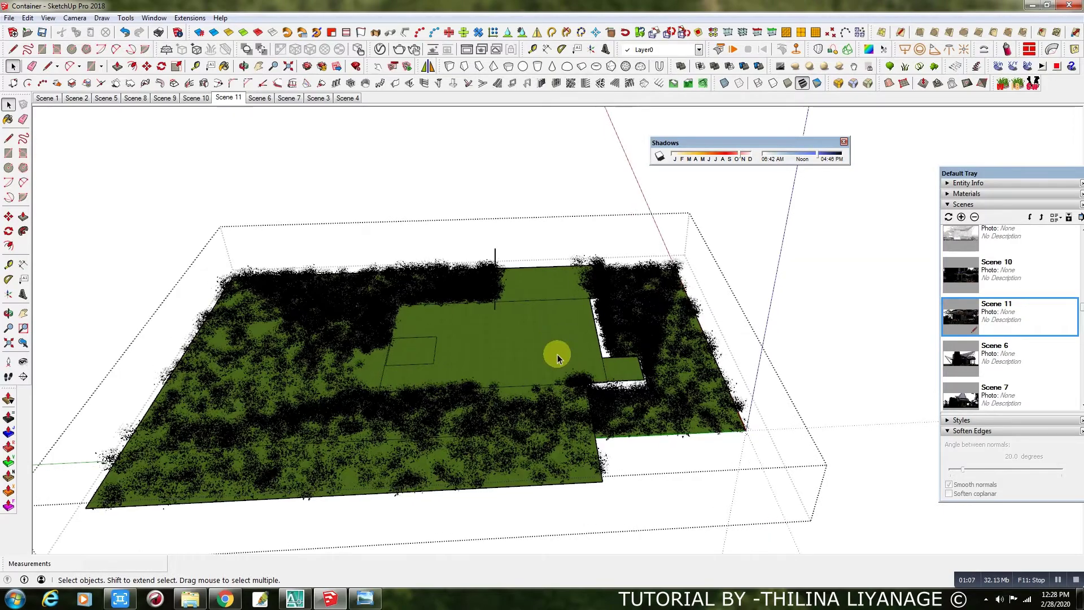
middle_drag(549, 414, 431, 334)
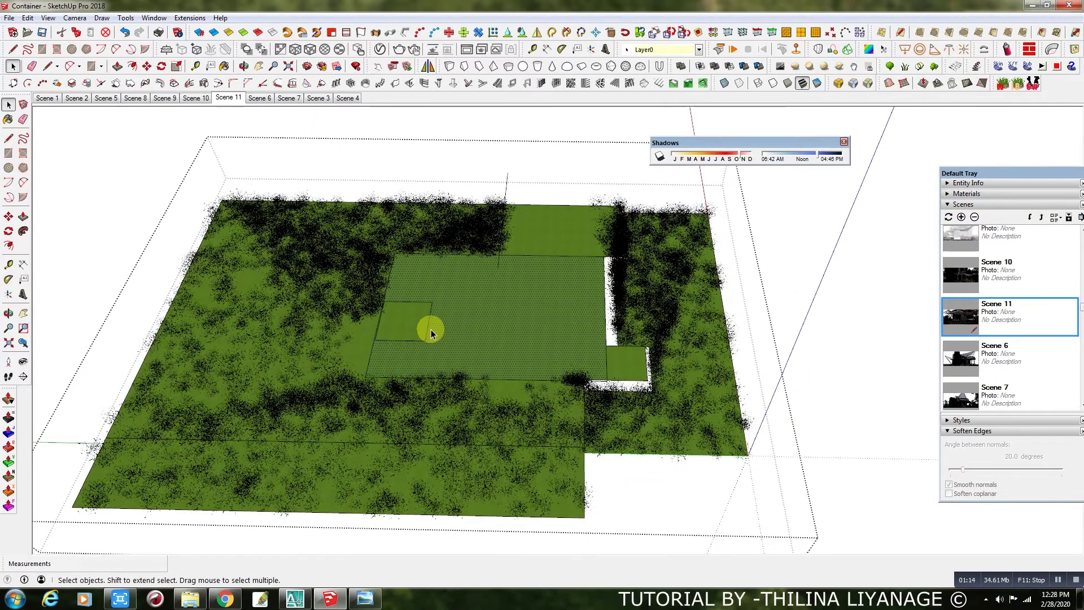
Step: Draw a rectangle of about 97' 5" by 151' 6" on the empty area beside the grass terrain
scroll(237, 317, down, 4)
shift+middle_drag(493, 267, 259, 234)
key(r)
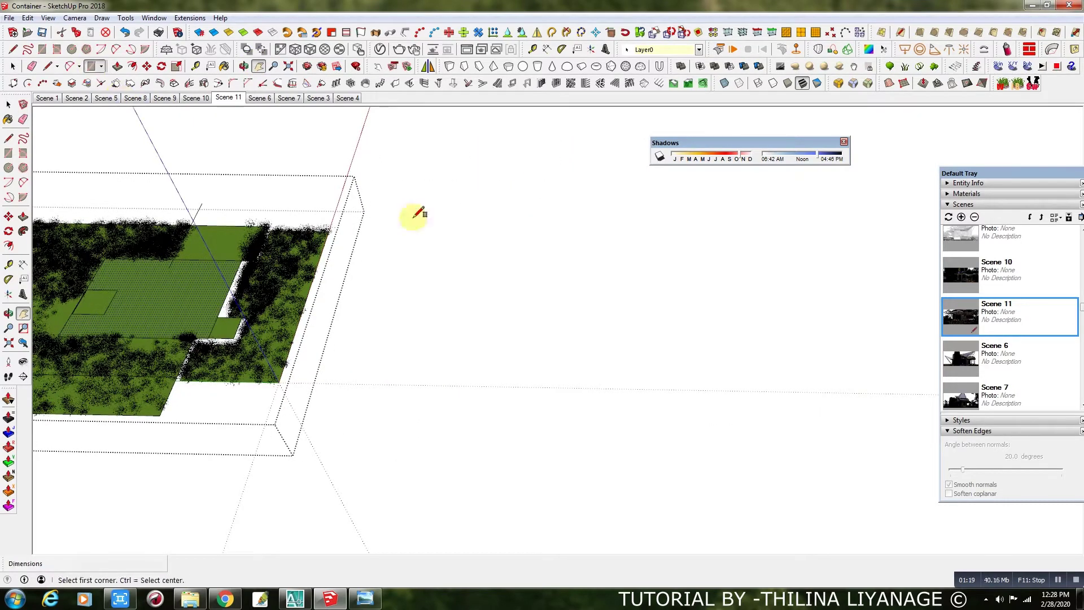
click(504, 255)
click(894, 446)
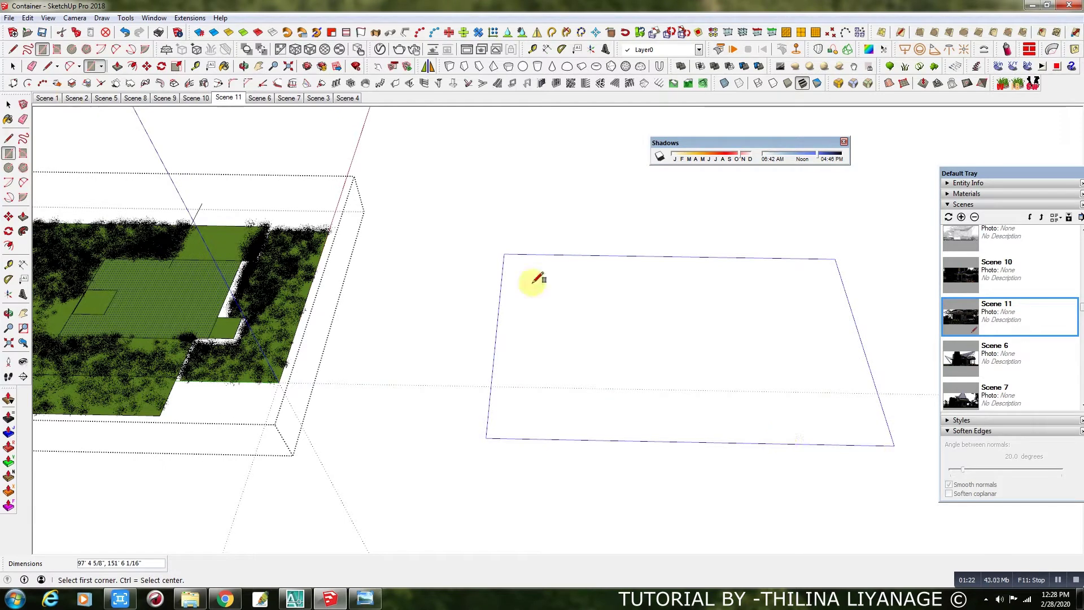
click(765, 378)
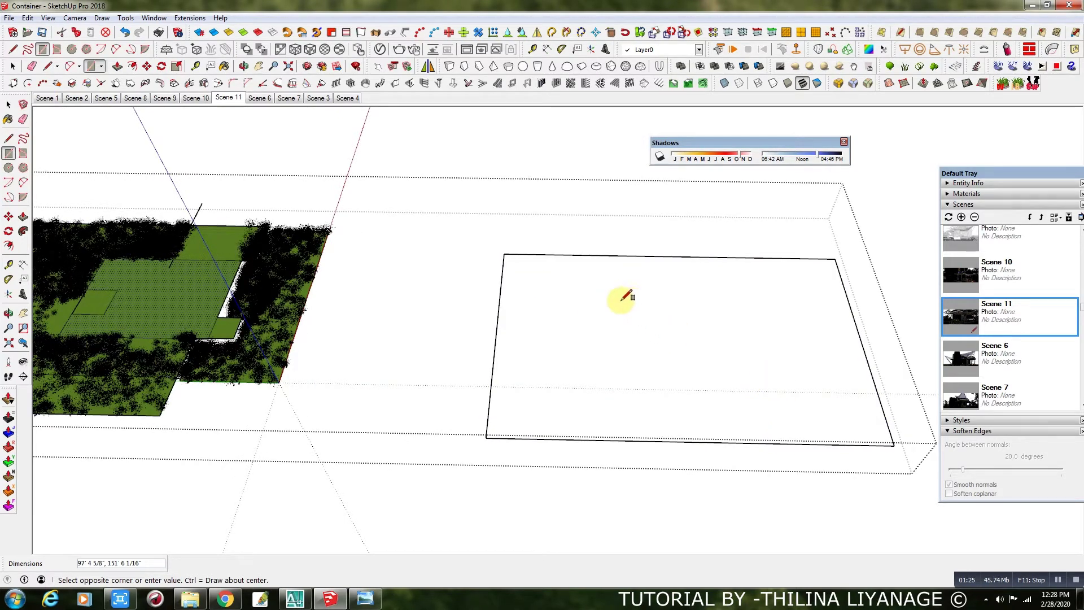
click(775, 382)
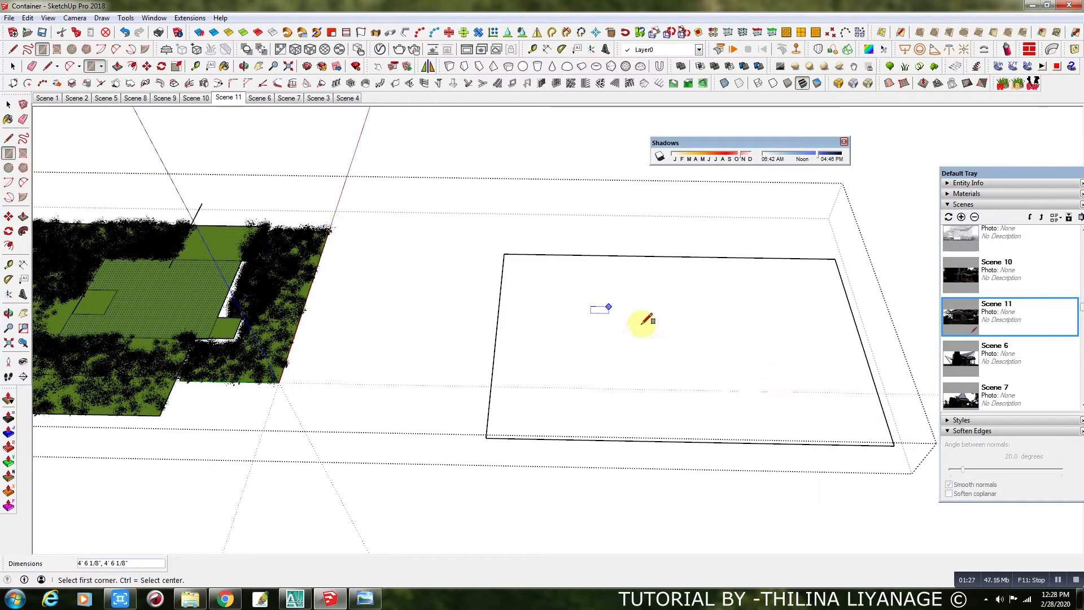
click(608, 307)
click(620, 298)
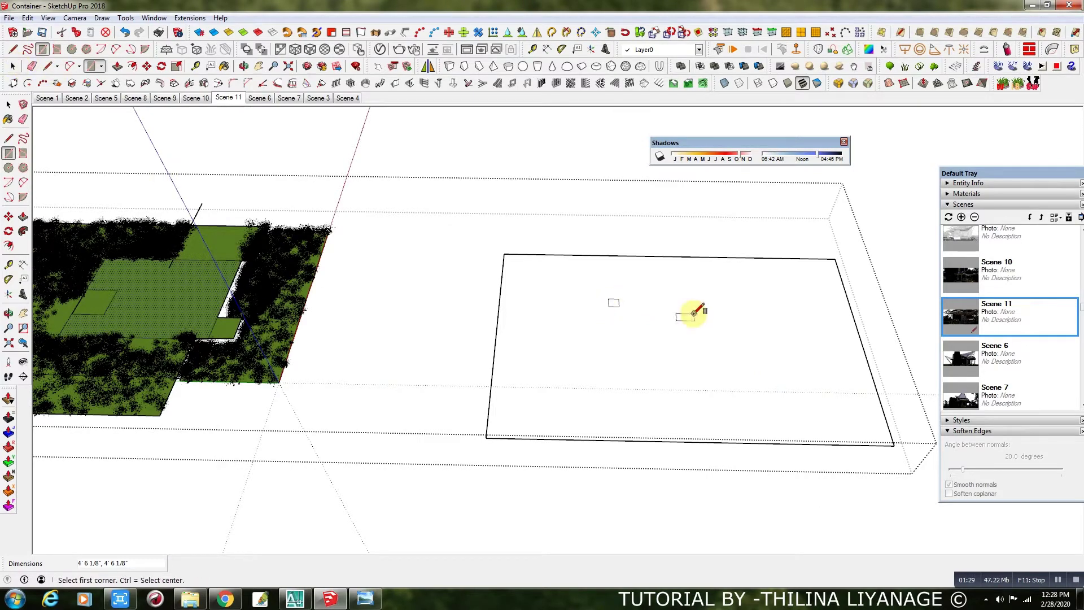
Step: Draw a rectangle of about 79' 6" by 45' inside the large one, and an adjoining one of about 22' 10" by 24' 6"
click(608, 298)
click(813, 386)
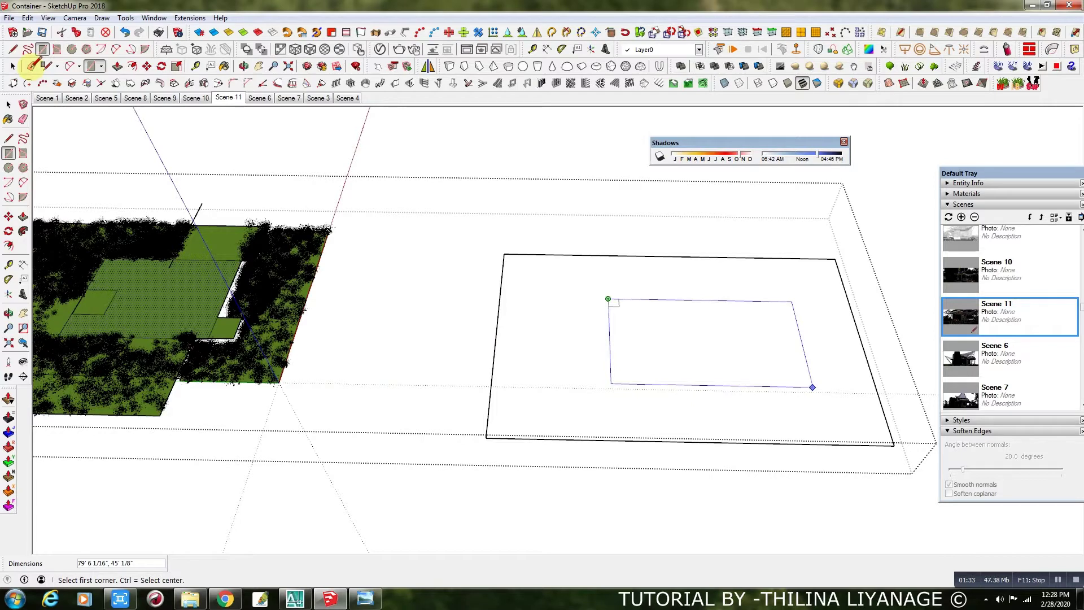
click(608, 316)
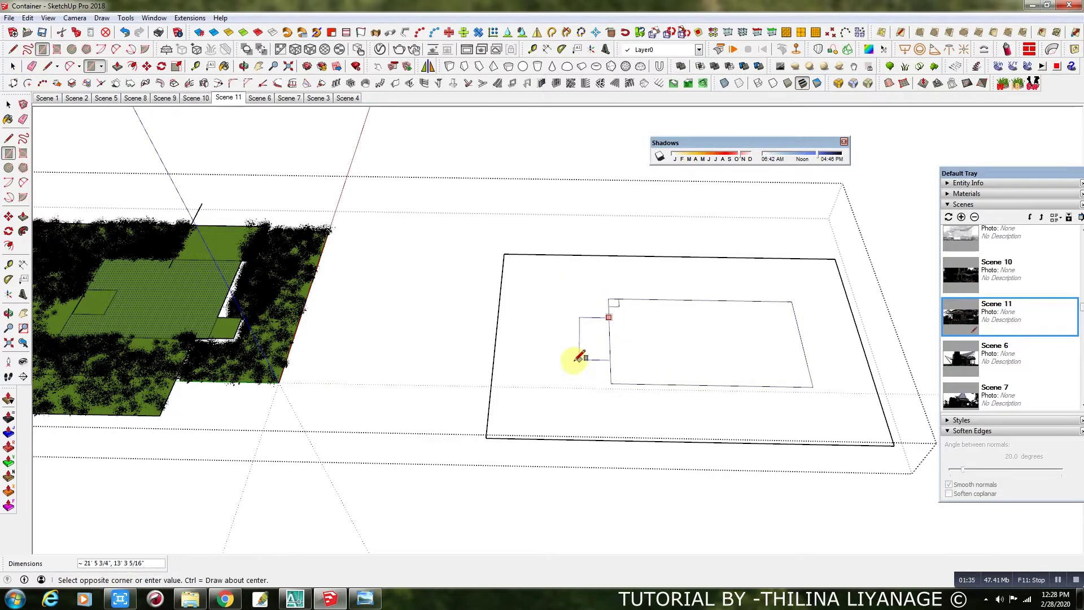
click(549, 359)
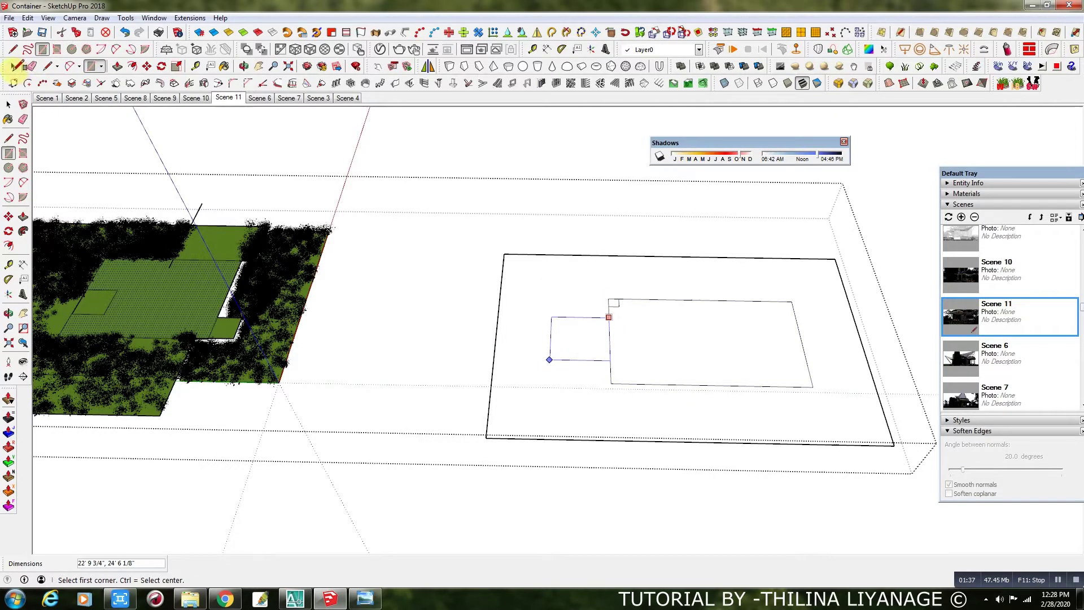
Step: Erase the stray small square and the shared edge between the two inner rectangles to merge them into one outline
click(32, 67)
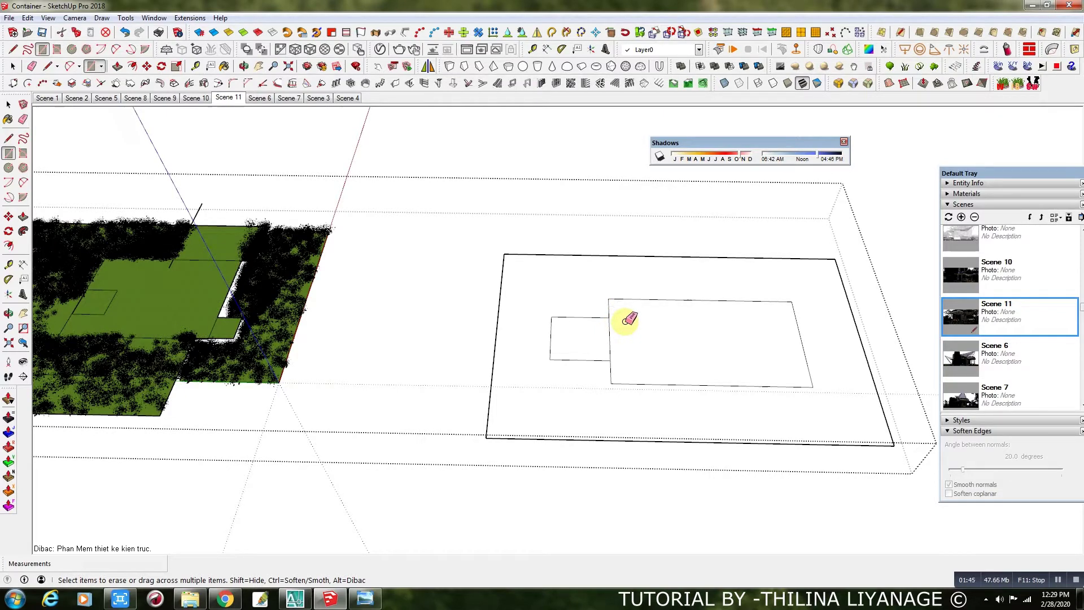
scroll(612, 328, up, 1)
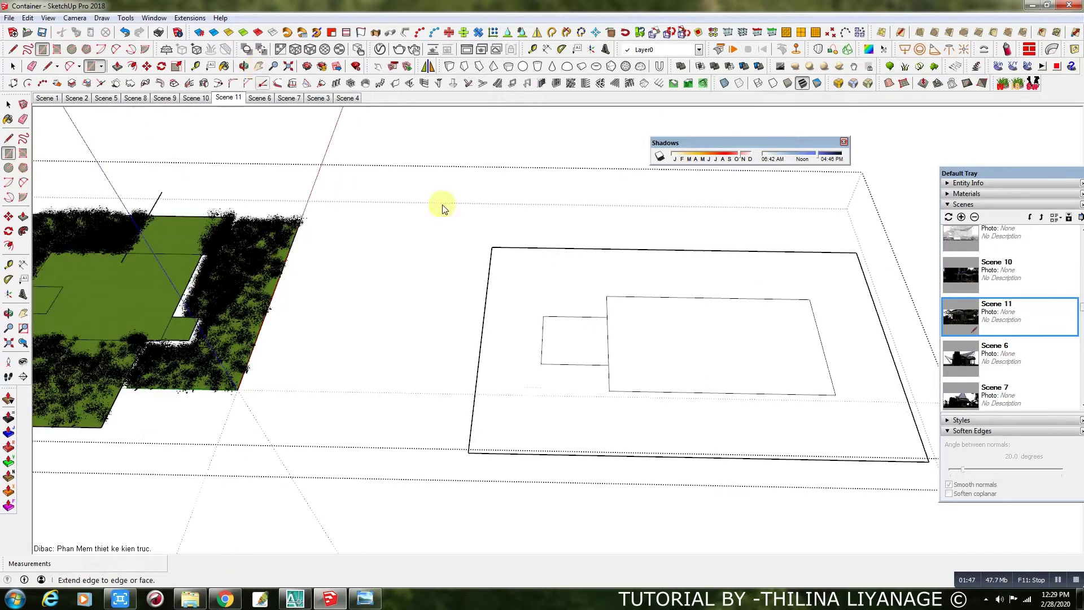
mouse_move(609, 329)
mouse_down()
mouse_move(621, 332)
mouse_move(7, 52)
mouse_move(11, 67)
mouse_up()
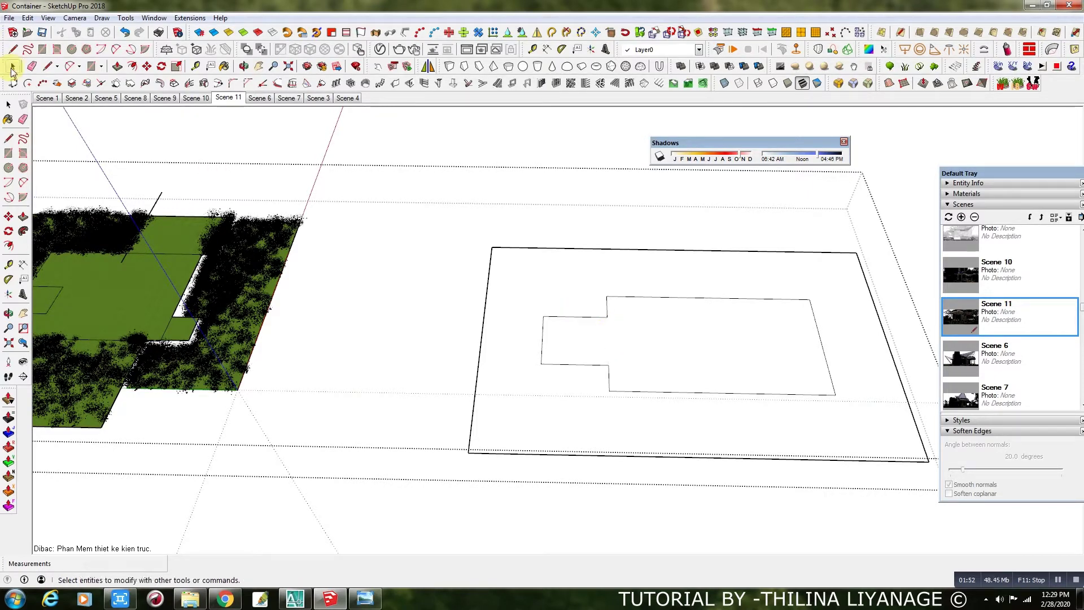
Step: Select the face surrounding the inner outline, open the Make Fur settings for it and browse the Make by Component choices
click(572, 289)
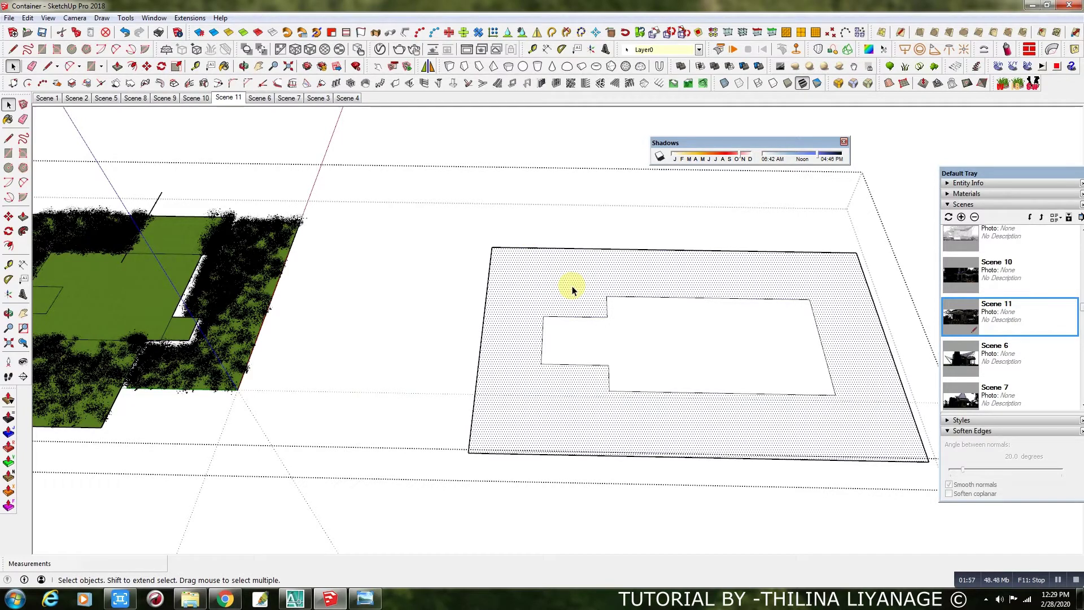
click(1006, 85)
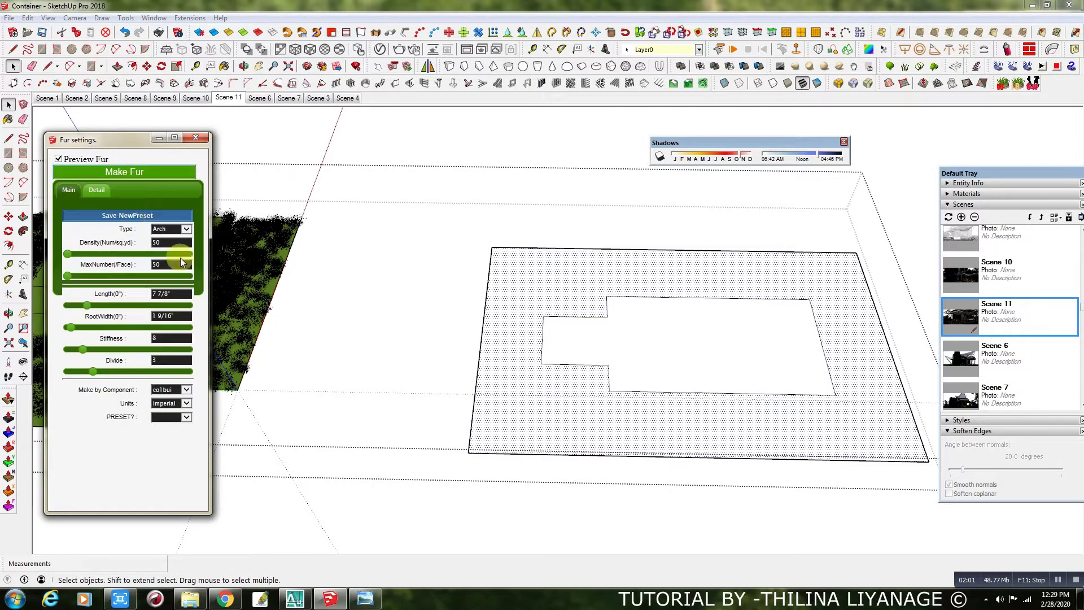
click(188, 388)
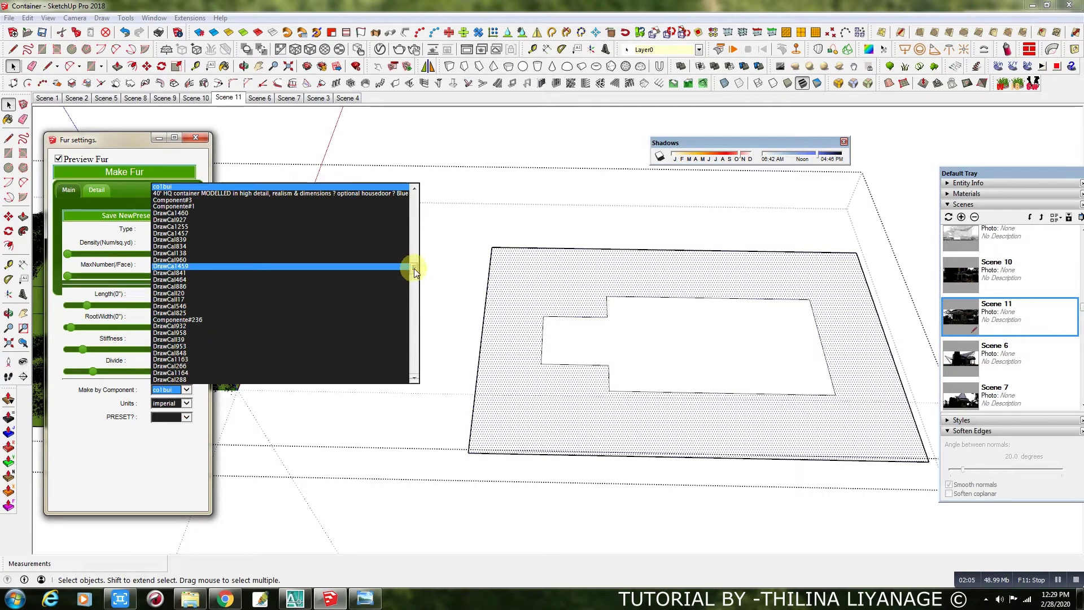
drag(415, 271, 408, 387)
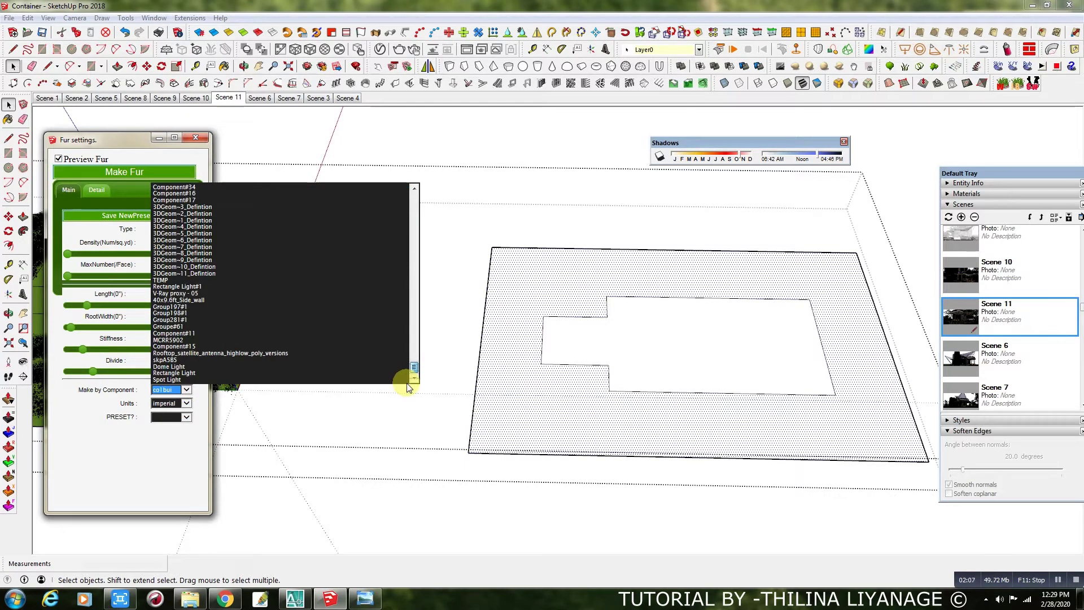
drag(410, 384, 408, 221)
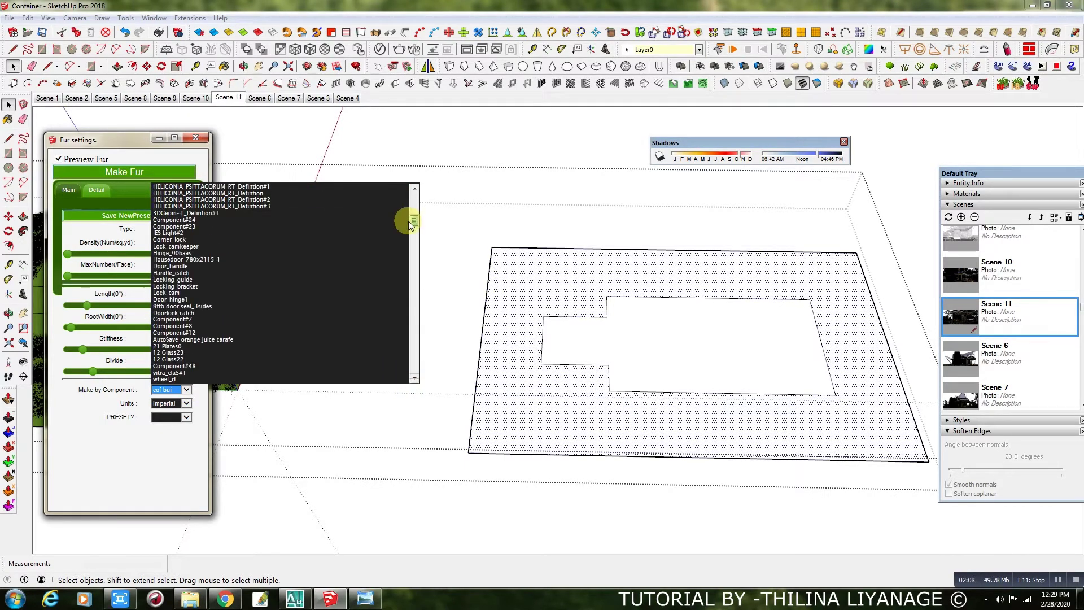
click(334, 364)
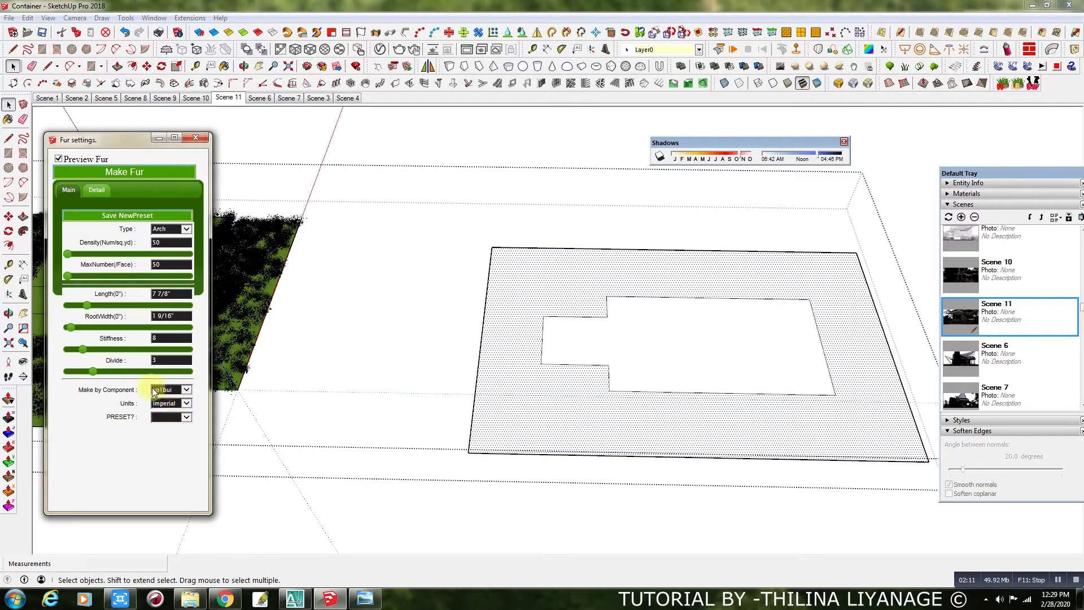
Step: Set the fur density and the maximum number per face to 3, generate the fur on the selected face and close the settings
text(3)
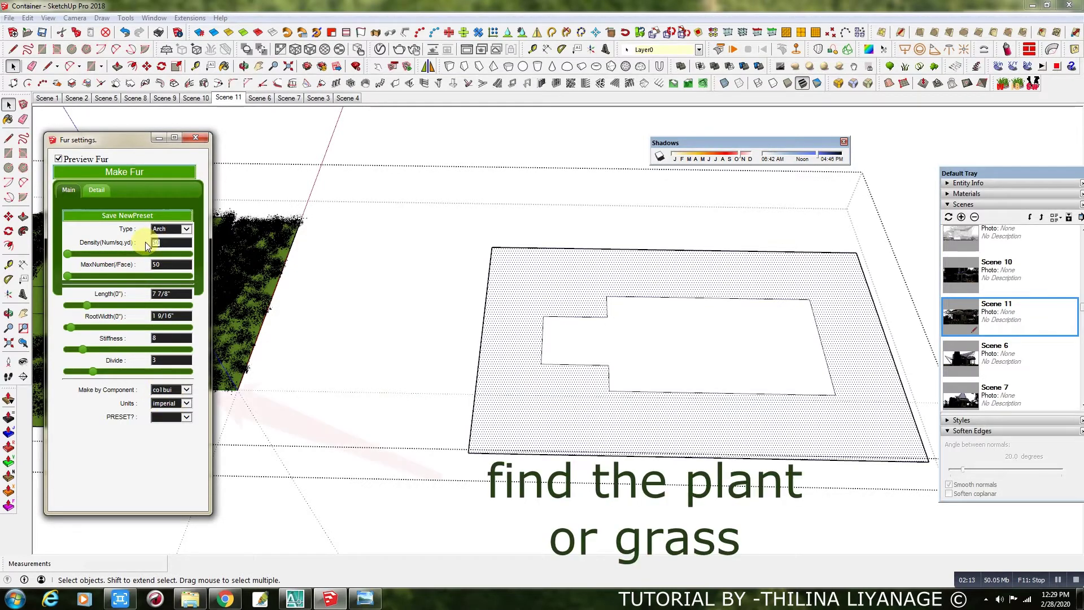
click(153, 264)
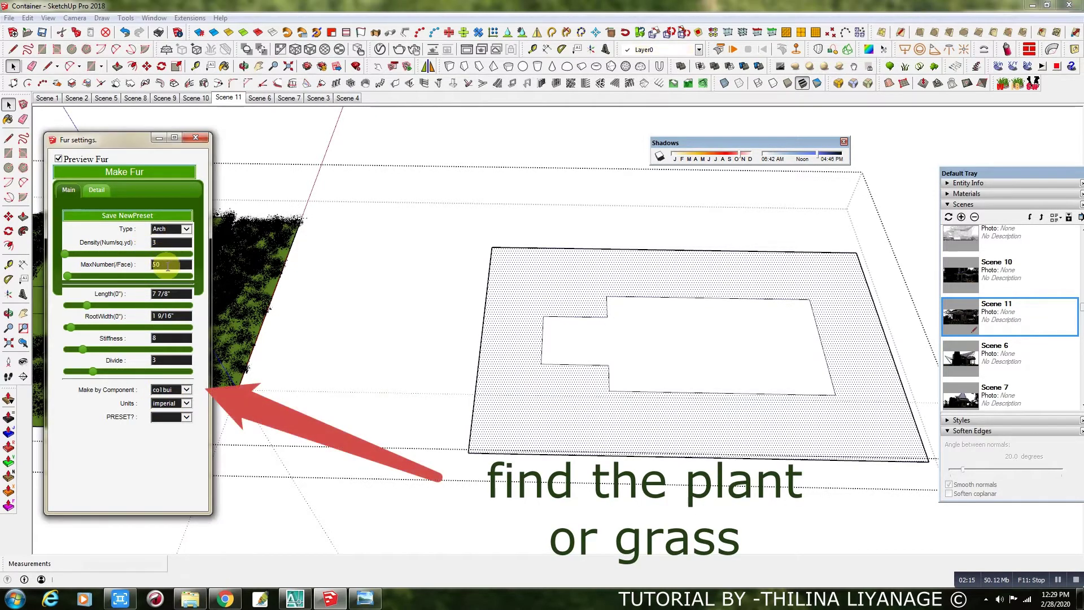
text(3)
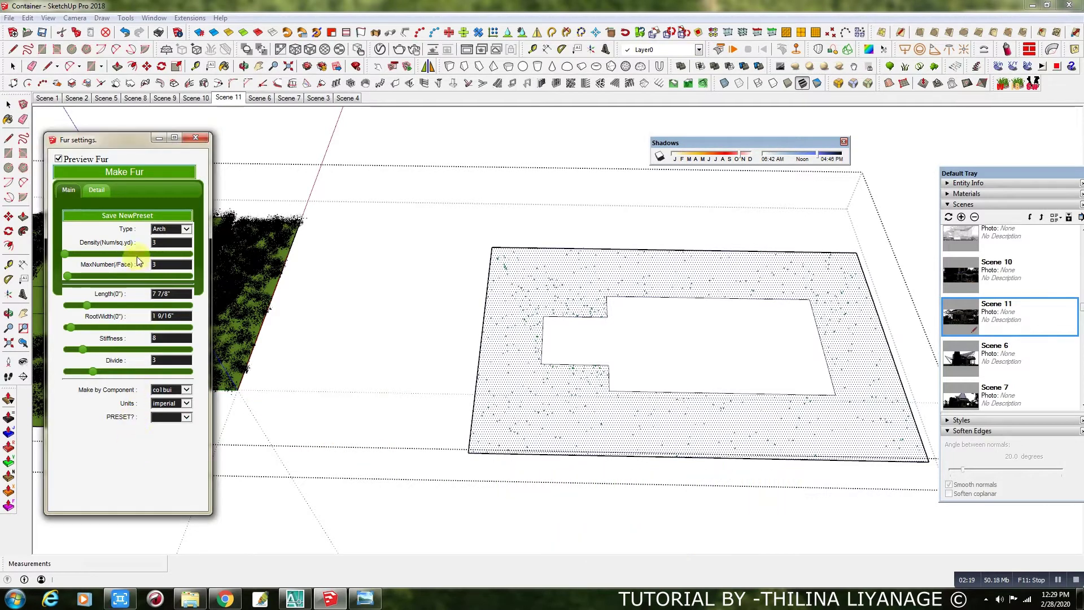
click(144, 173)
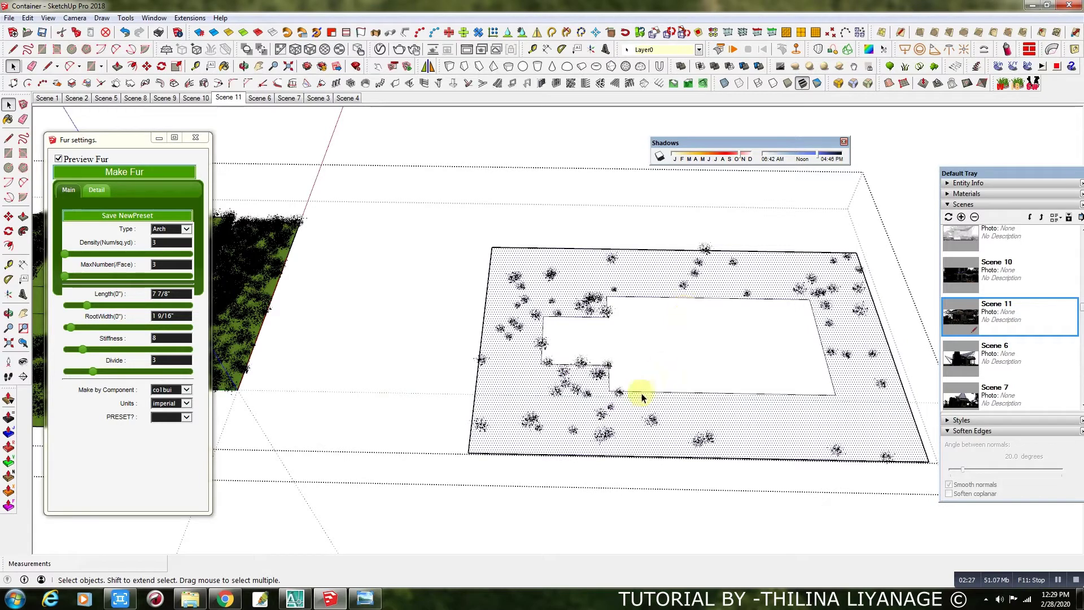
click(195, 140)
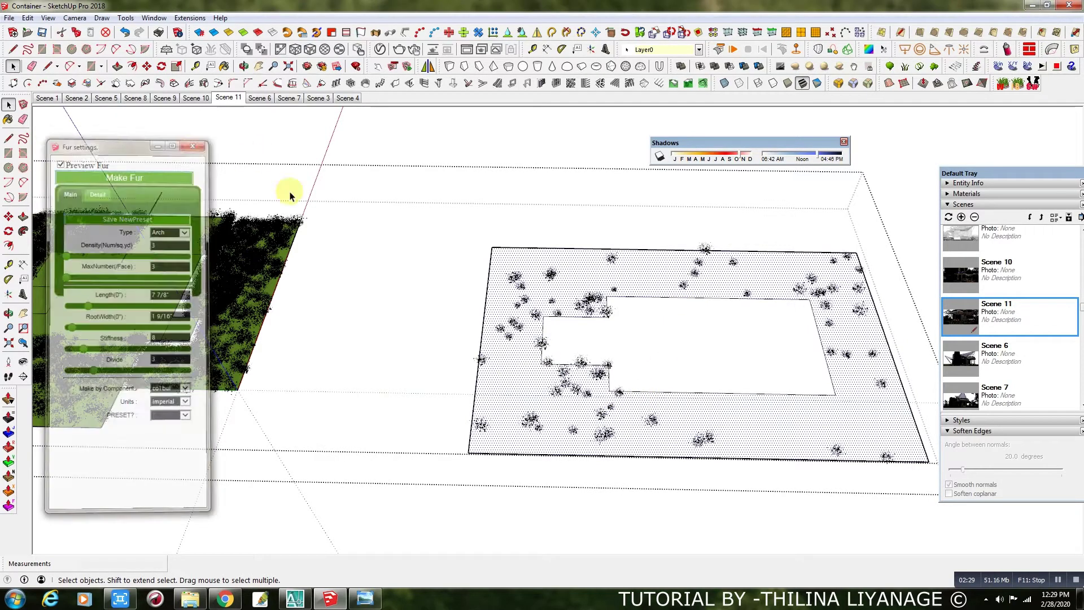
Step: Close the open group and delete the practice ground face together with its outline and scattered plants
key(o)
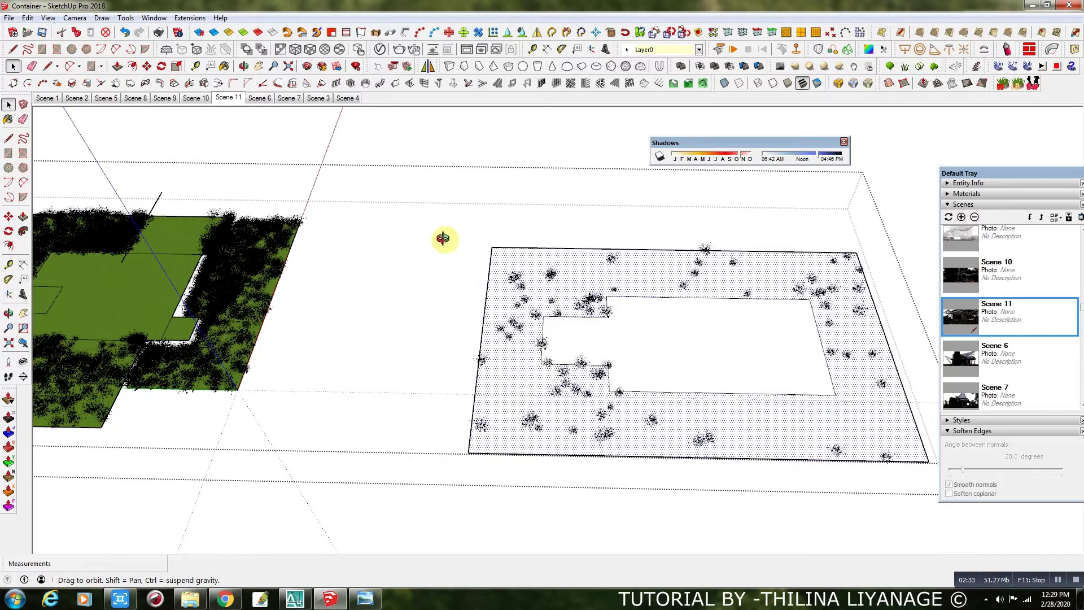
drag(452, 239, 447, 242)
right_click(447, 242)
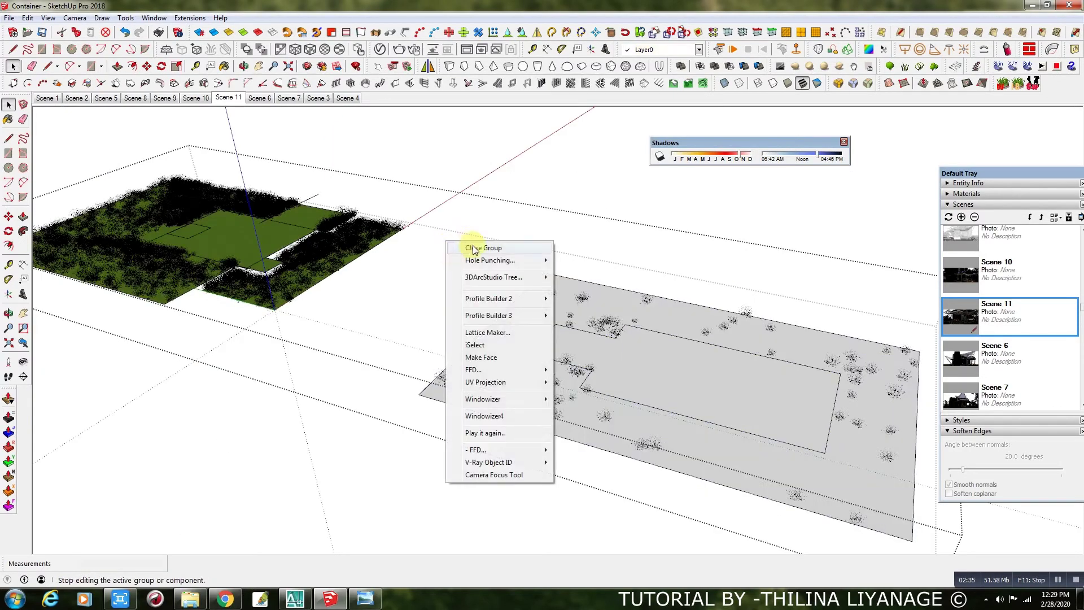
click(474, 249)
middle_drag(418, 242, 503, 338)
scroll(503, 338, down, 3)
drag(491, 255, 847, 453)
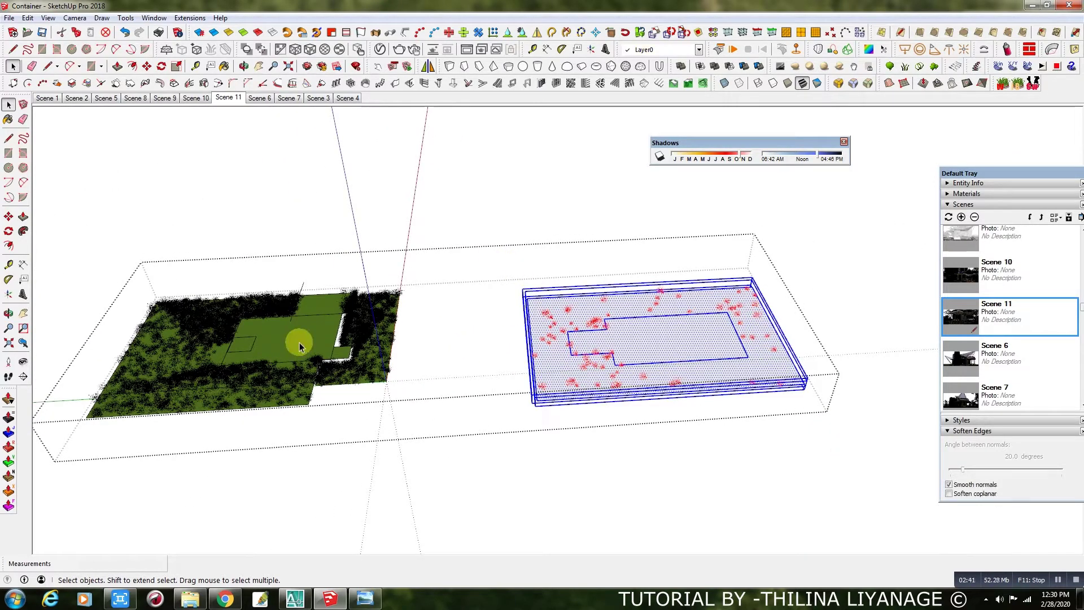
key(Delete)
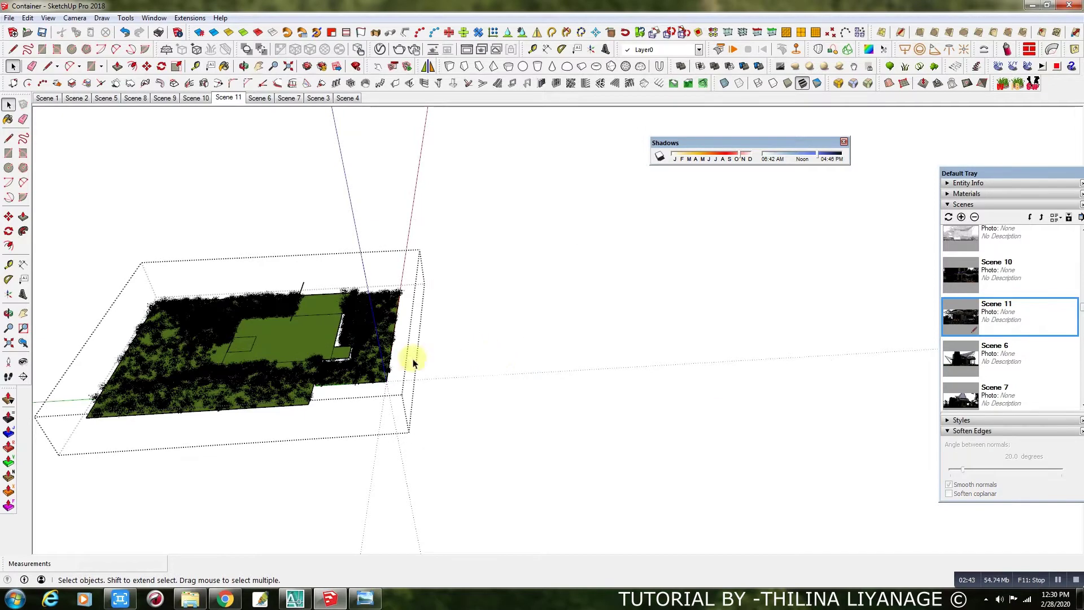
Step: Return to the Scene 11 view, leave the grass terrain group and open the container house group for editing
click(222, 99)
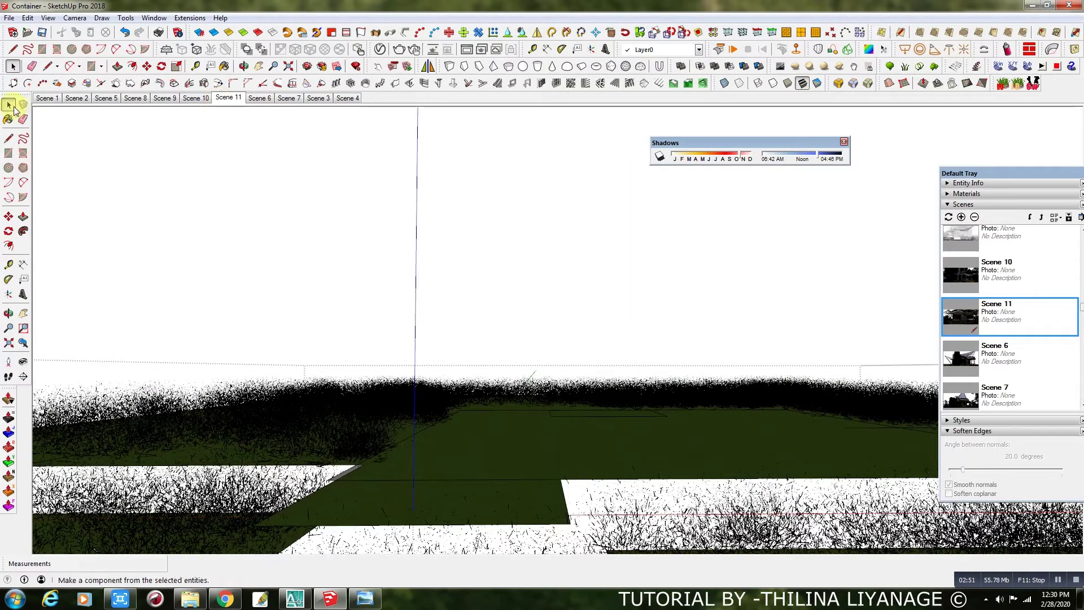
click(11, 68)
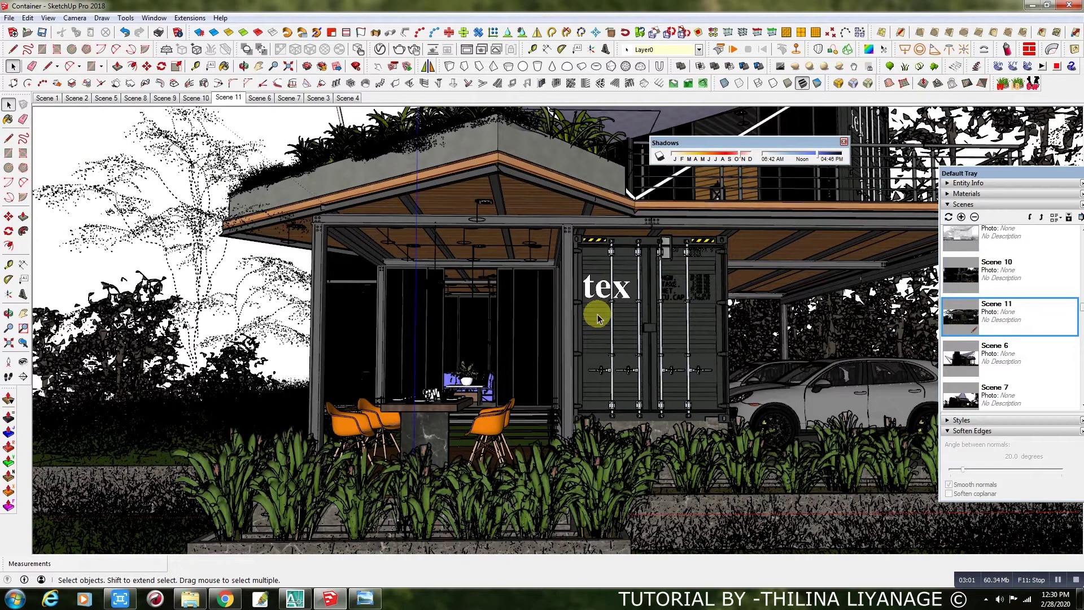
click(597, 318)
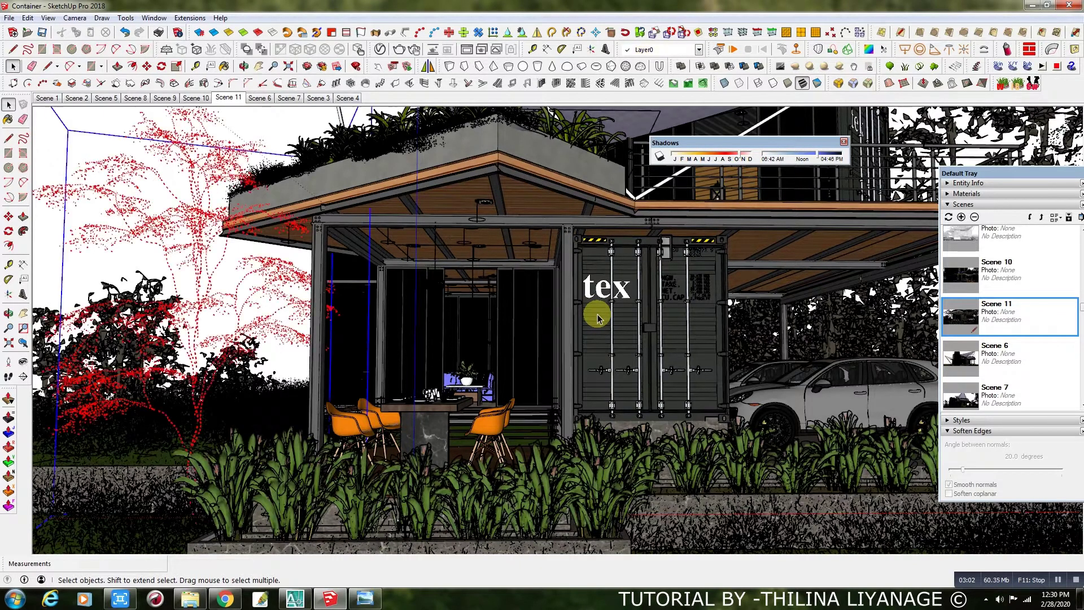
key(Delete)
Step: Examine the container house from all sides, highlighting the upper container, the lower container and the steel column at the terrace corner
key(o)
drag(507, 368, 633, 409)
scroll(633, 409, down, 4)
key(space)
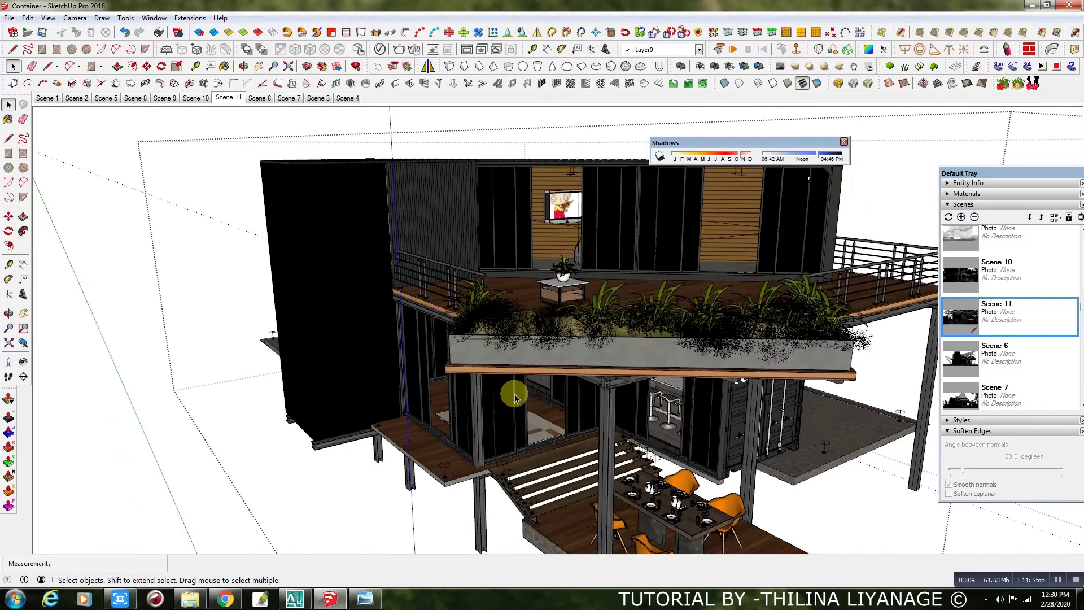
key(o)
drag(436, 436, 615, 531)
key(space)
middle_drag(614, 530, 417, 375)
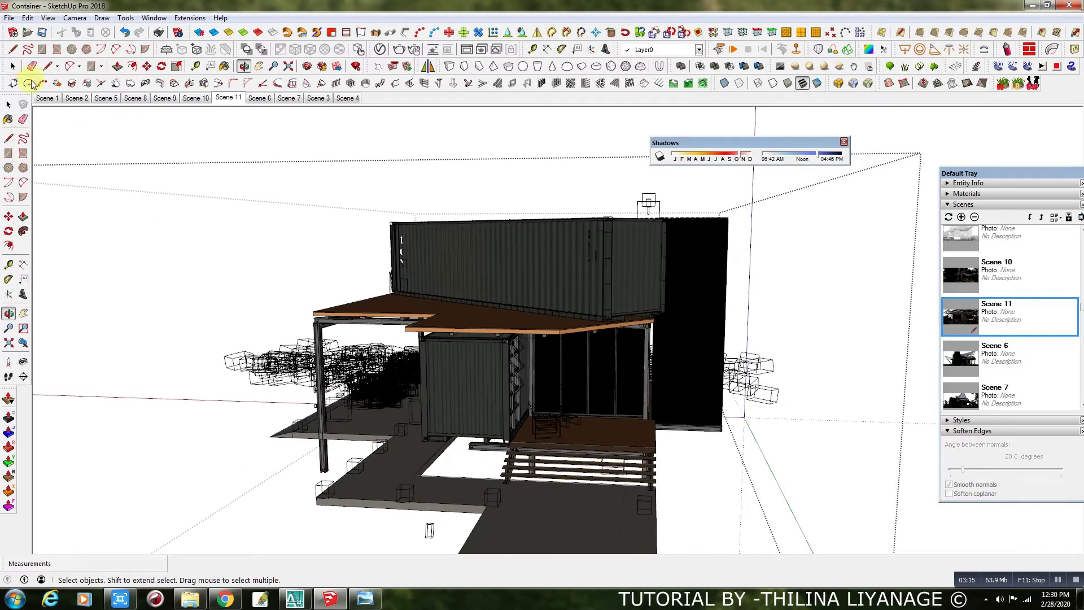
click(28, 83)
click(546, 262)
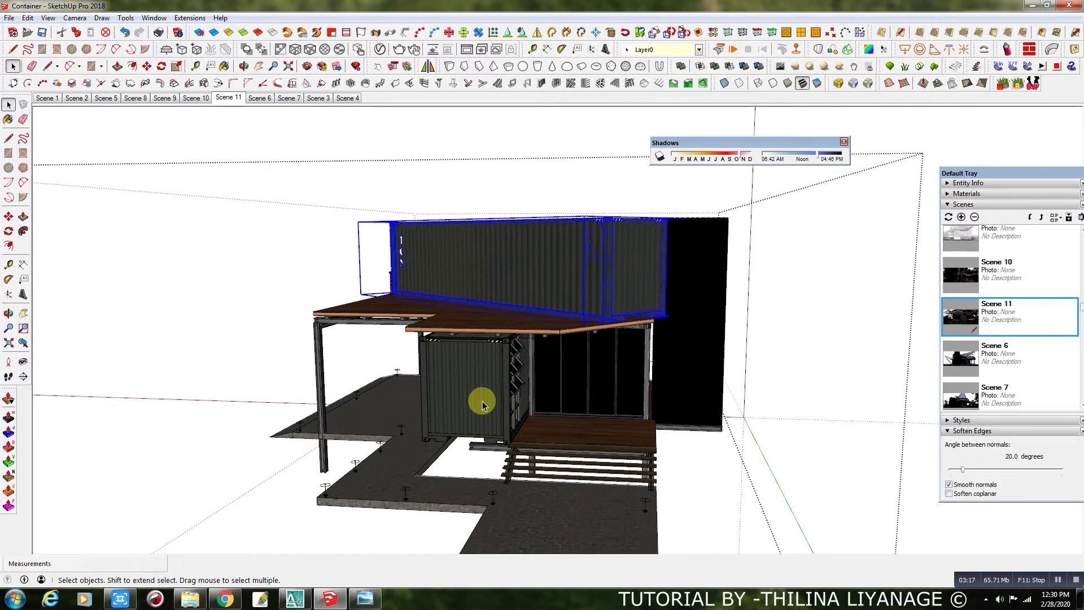
click(482, 404)
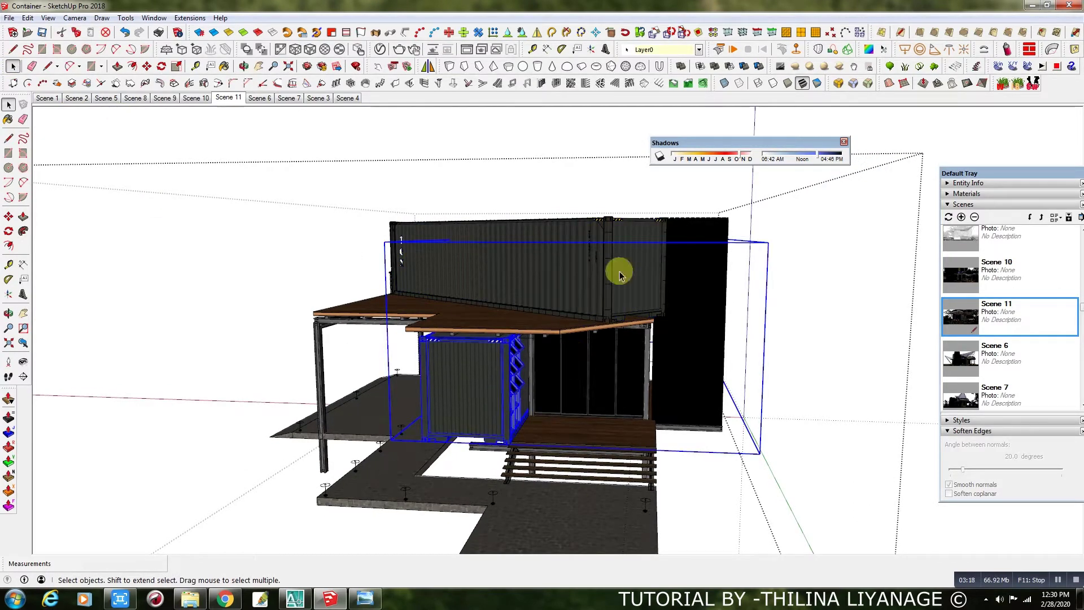
middle_drag(820, 326, 353, 286)
scroll(716, 333, up, 6)
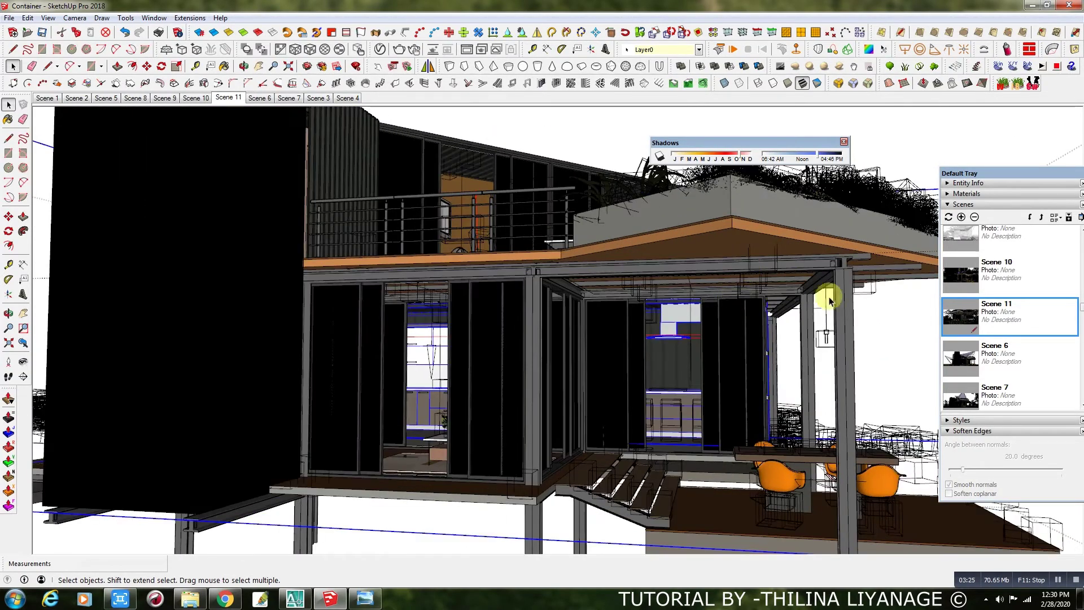
click(844, 307)
double_click(507, 275)
click(850, 308)
scroll(860, 297, up, 5)
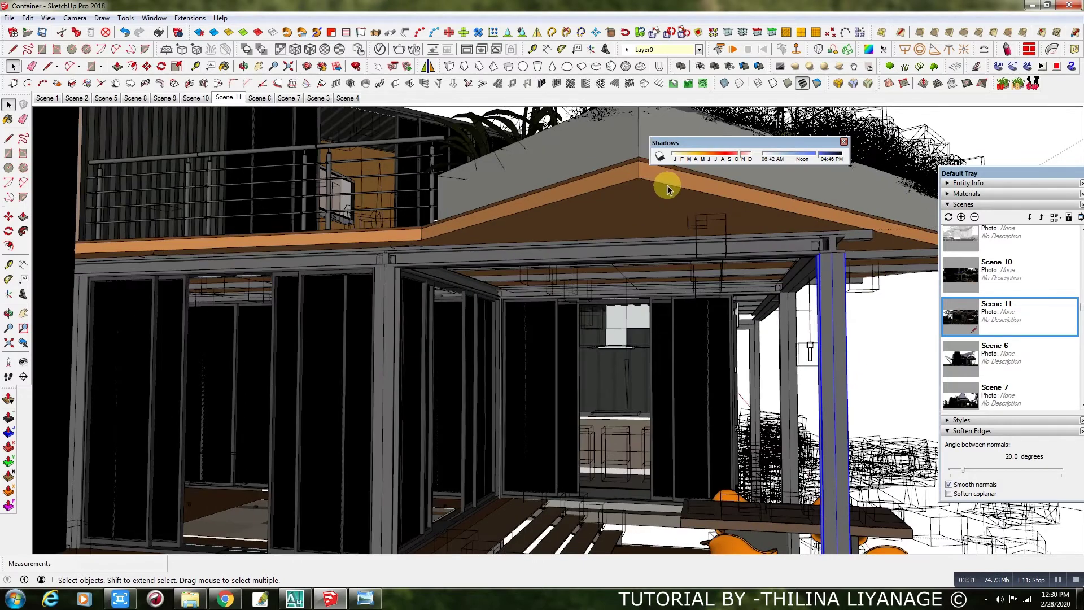
Step: Open the roof deck group, try Edges to Profiles with profile type 3 on its lower front edges, and leave the group
click(667, 189)
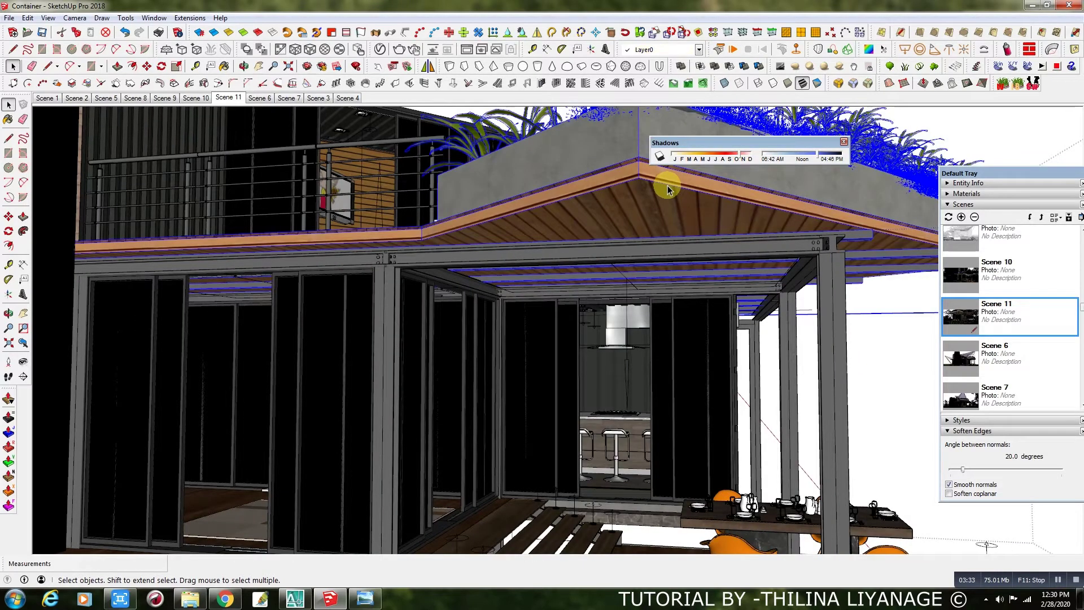
double_click(668, 189)
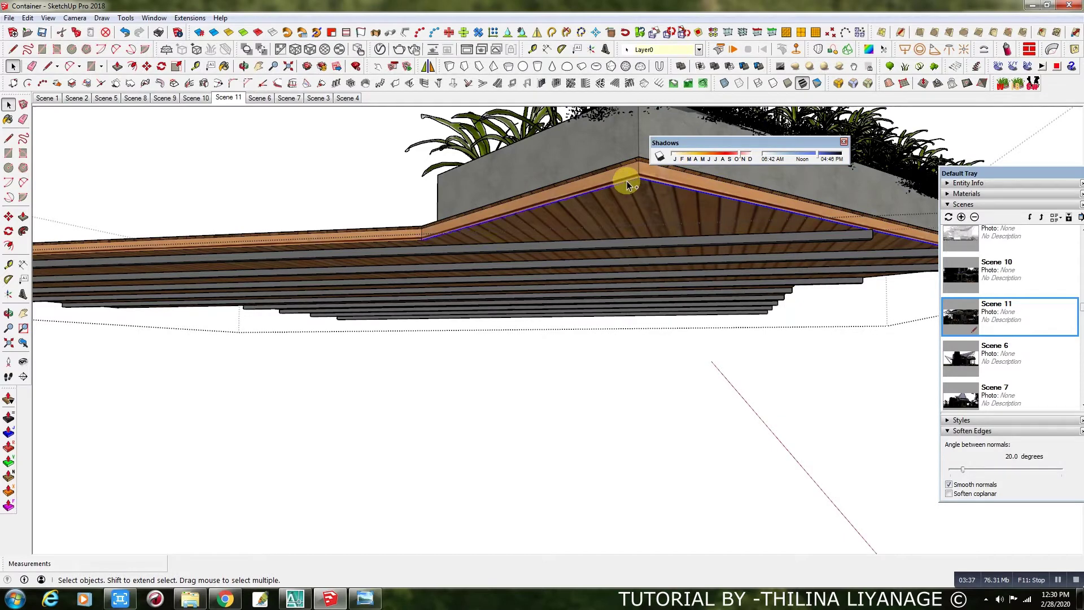
ctrl+click(414, 245)
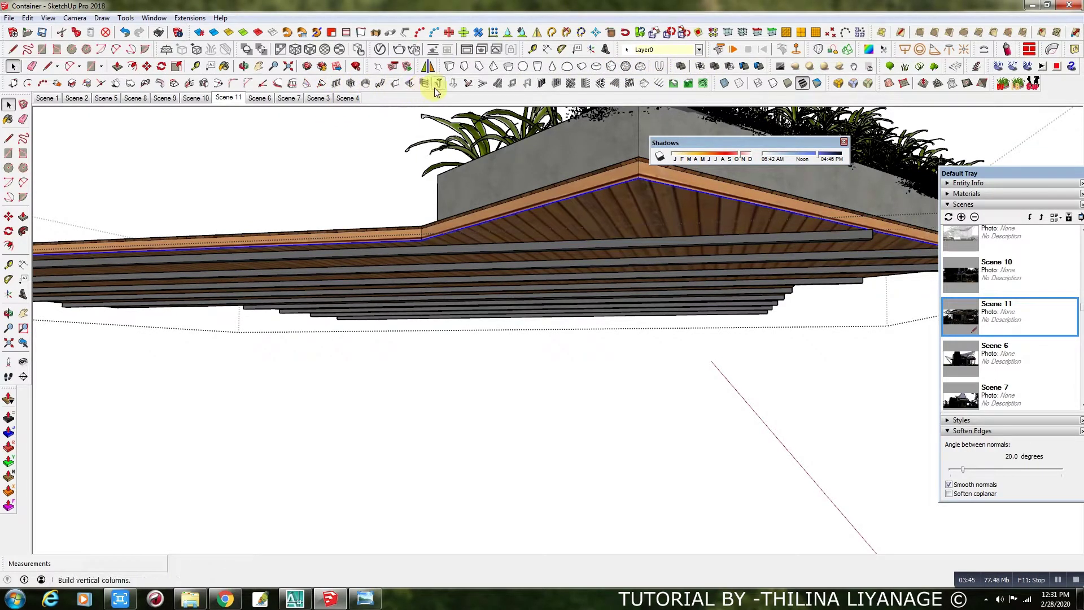
click(454, 84)
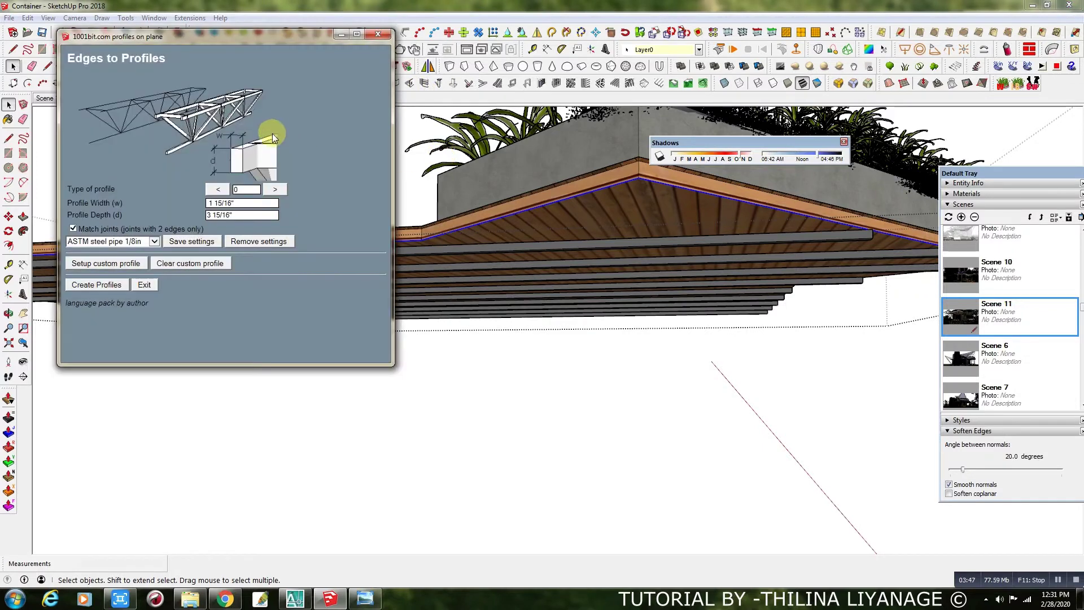
click(283, 189)
click(283, 189)
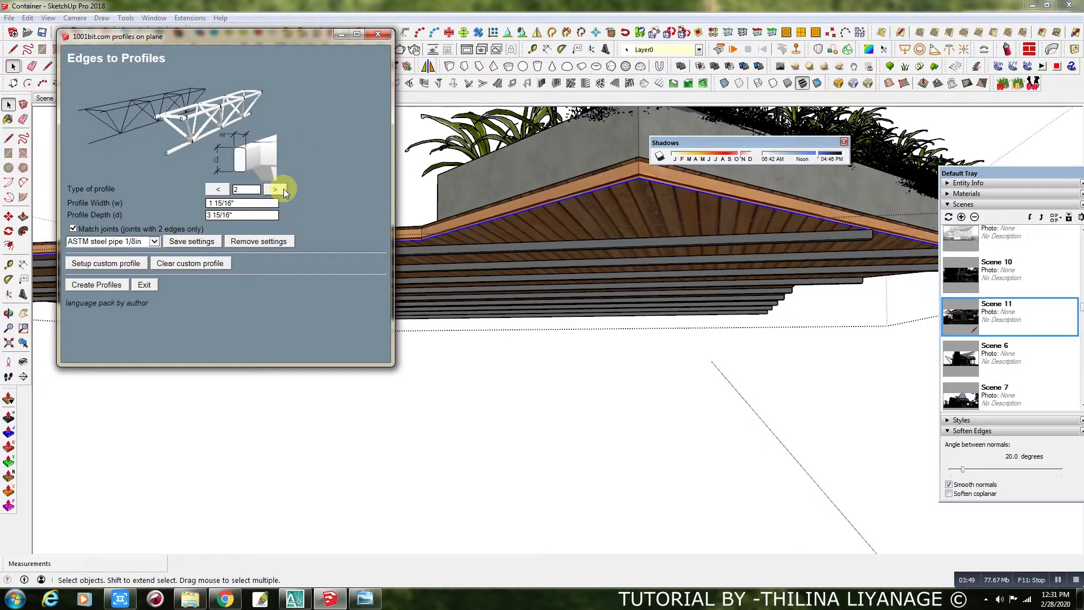
click(284, 189)
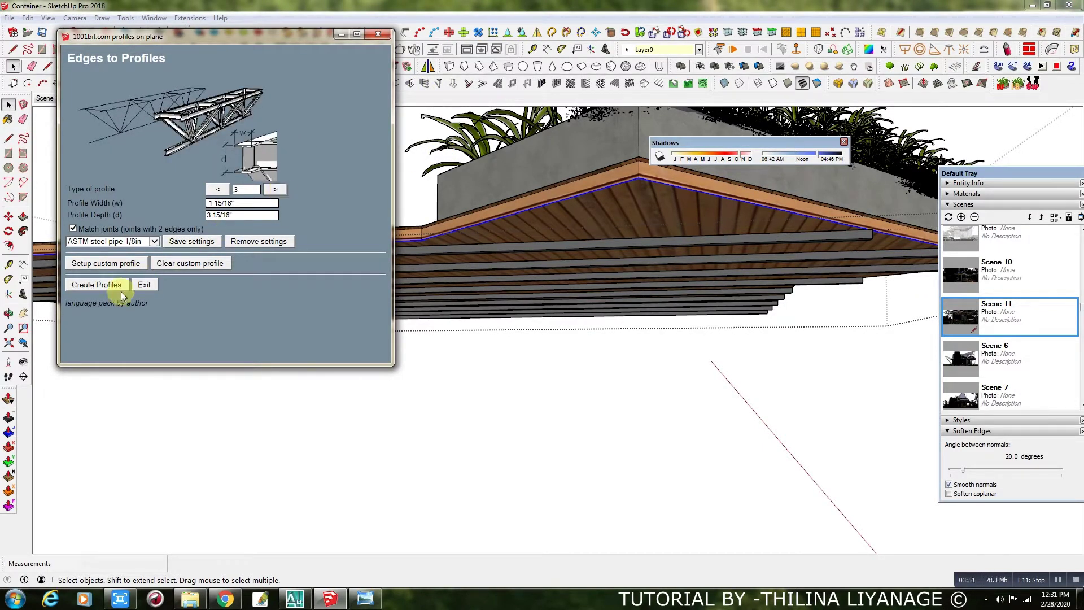
click(103, 285)
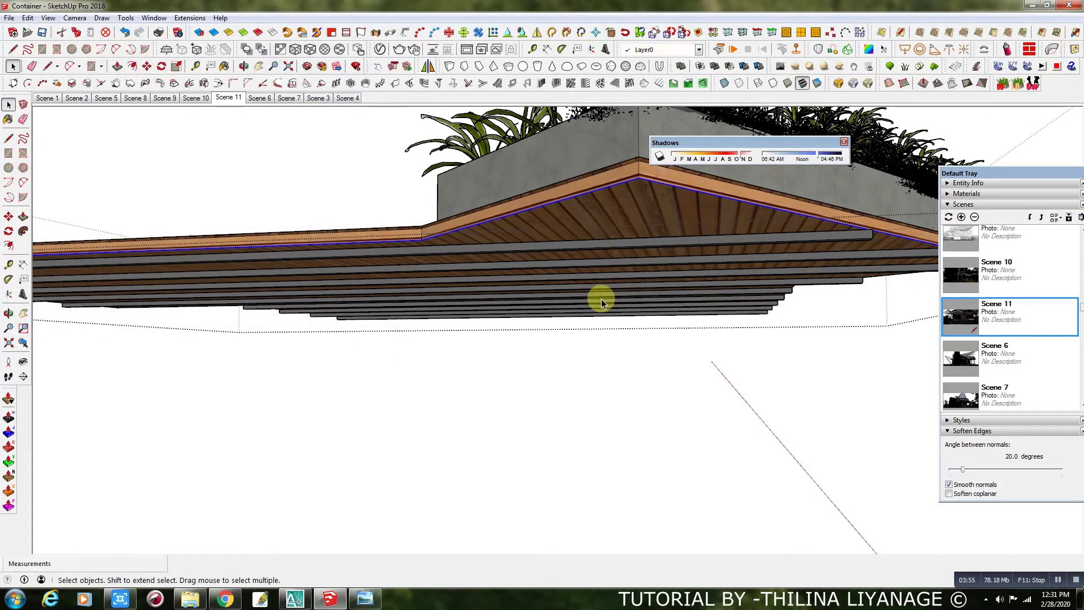
click(671, 197)
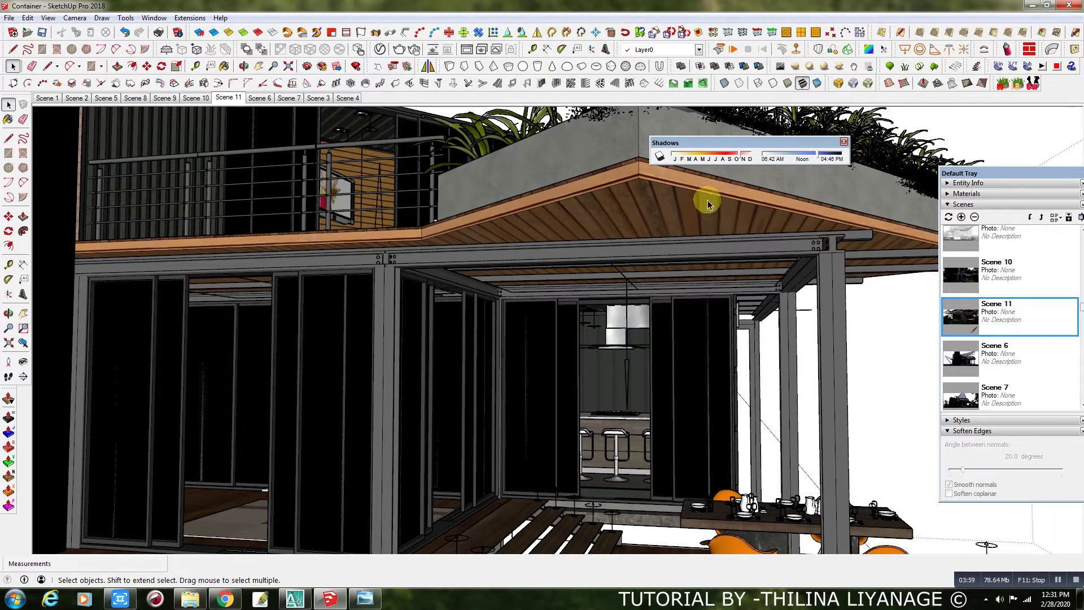
click(897, 302)
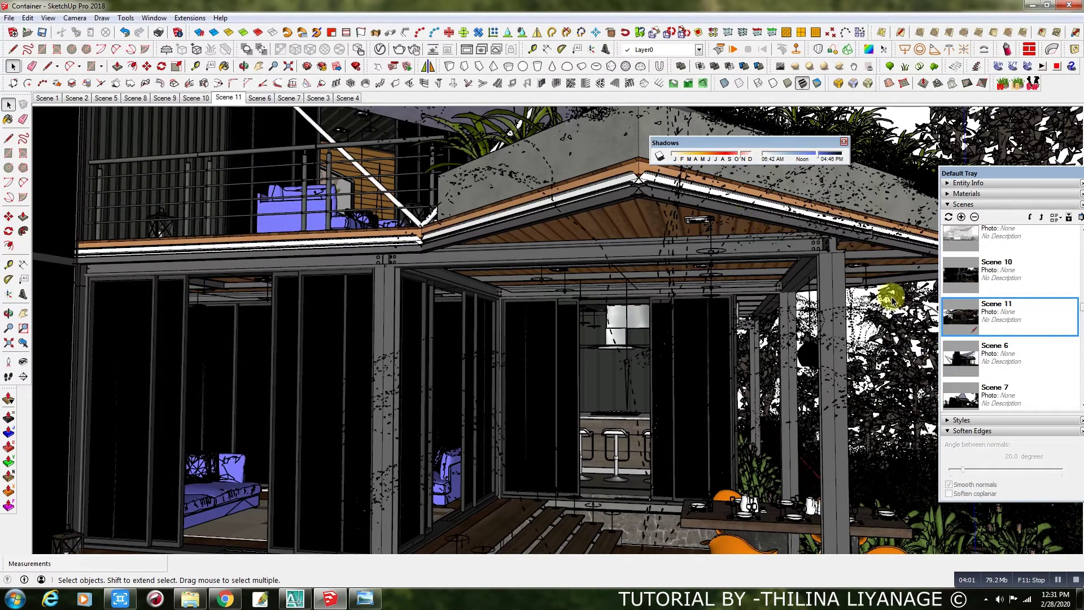
Step: Open the white profile group along the roof deck edge, examine its individual segments and leave the group
double_click(615, 185)
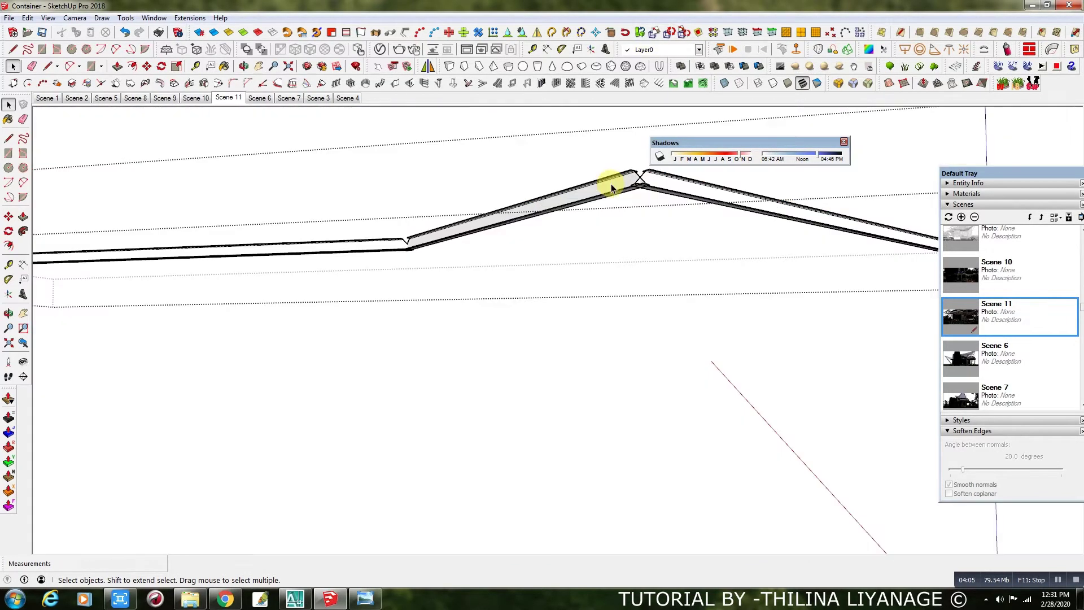
click(624, 182)
click(684, 184)
click(380, 244)
click(469, 226)
click(667, 190)
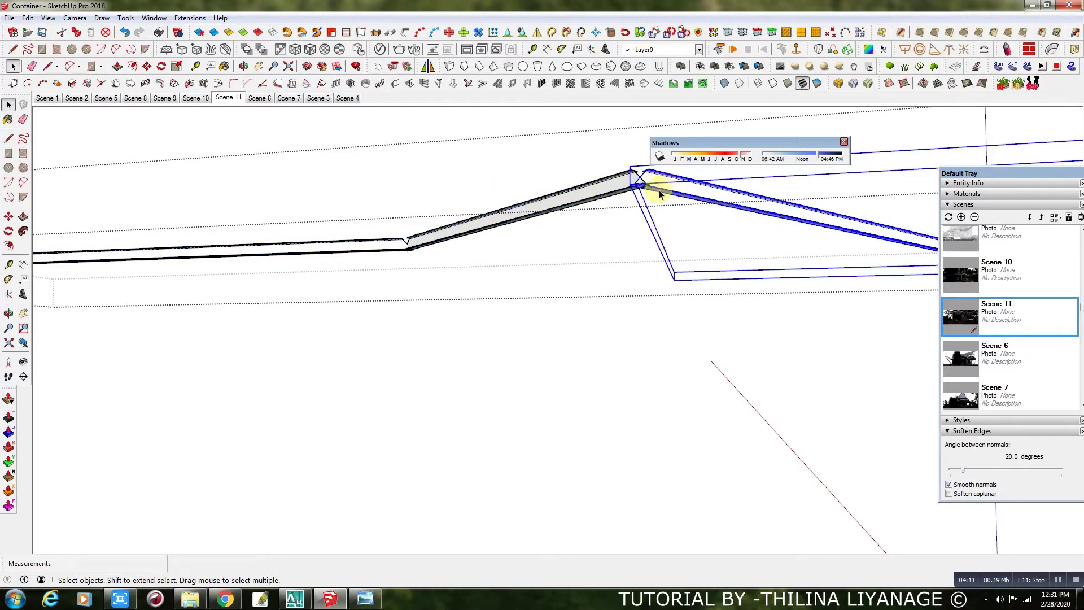
key(Escape)
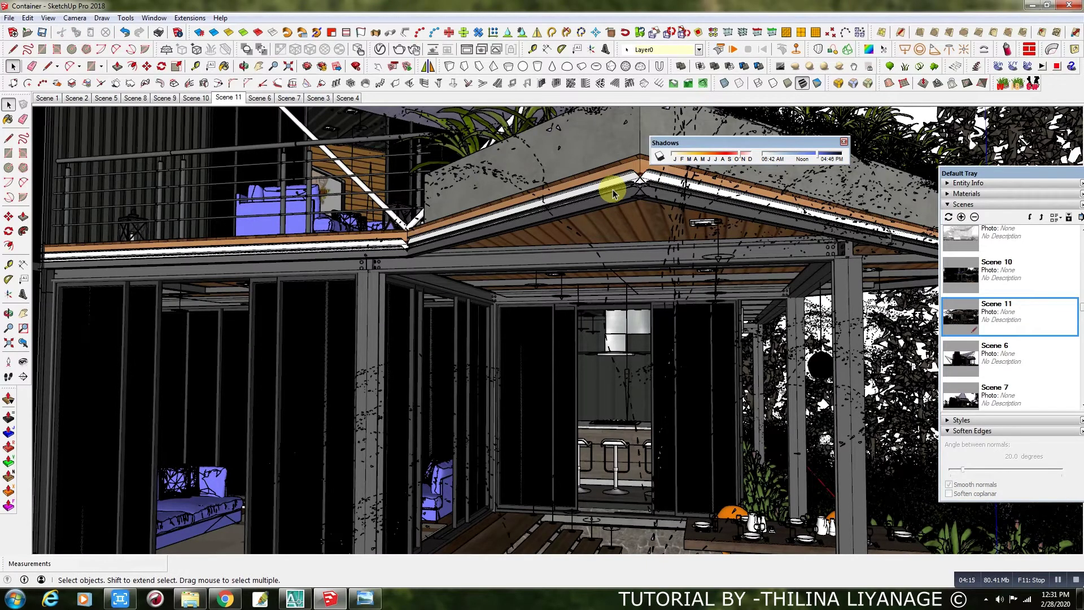
Step: Open the dark steel profile group beneath the white strip, examine its joined segments and leave the group
click(612, 189)
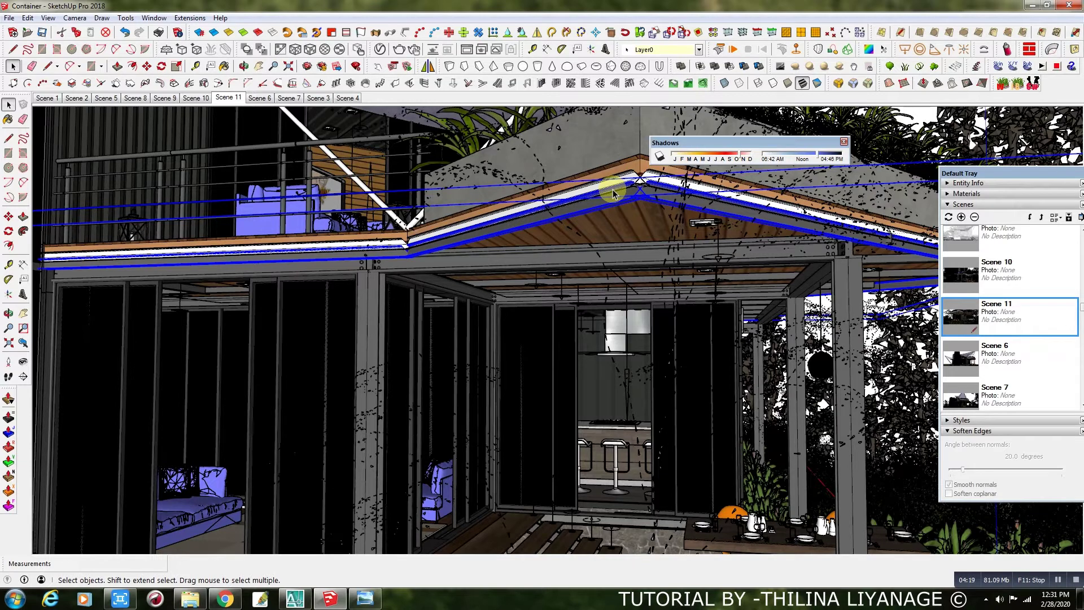
double_click(612, 188)
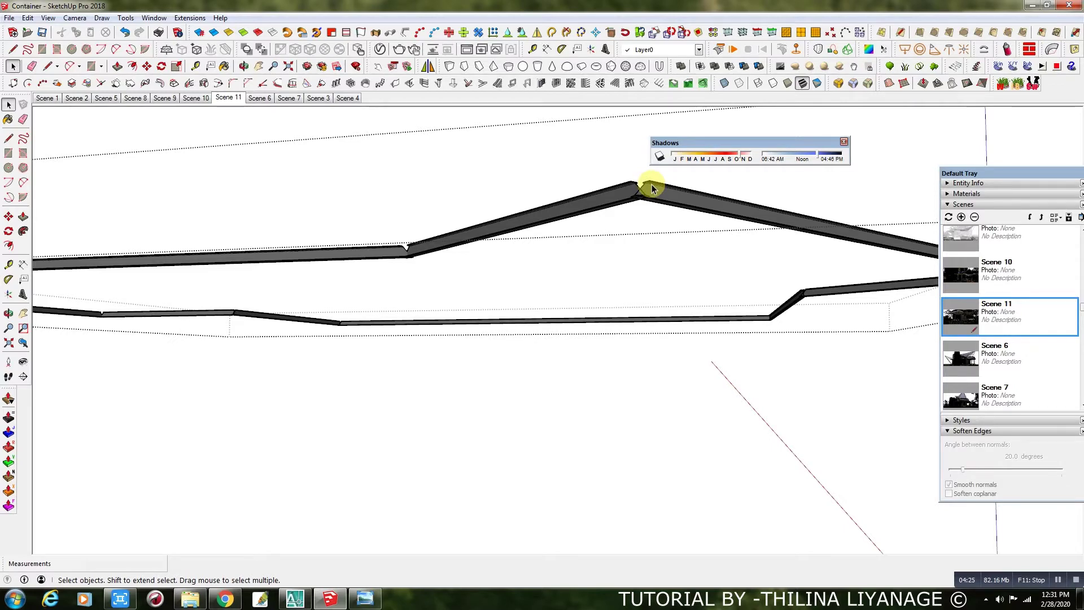
key(Escape)
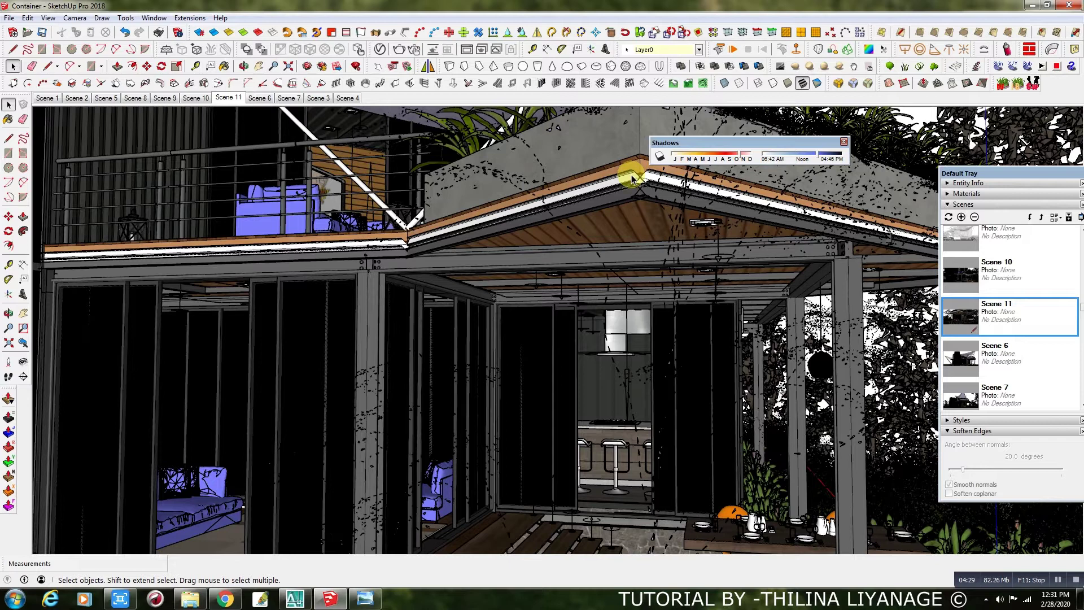
Step: Open the white profile group along the roof deck edge, delete all of its segments and leave the group
double_click(633, 179)
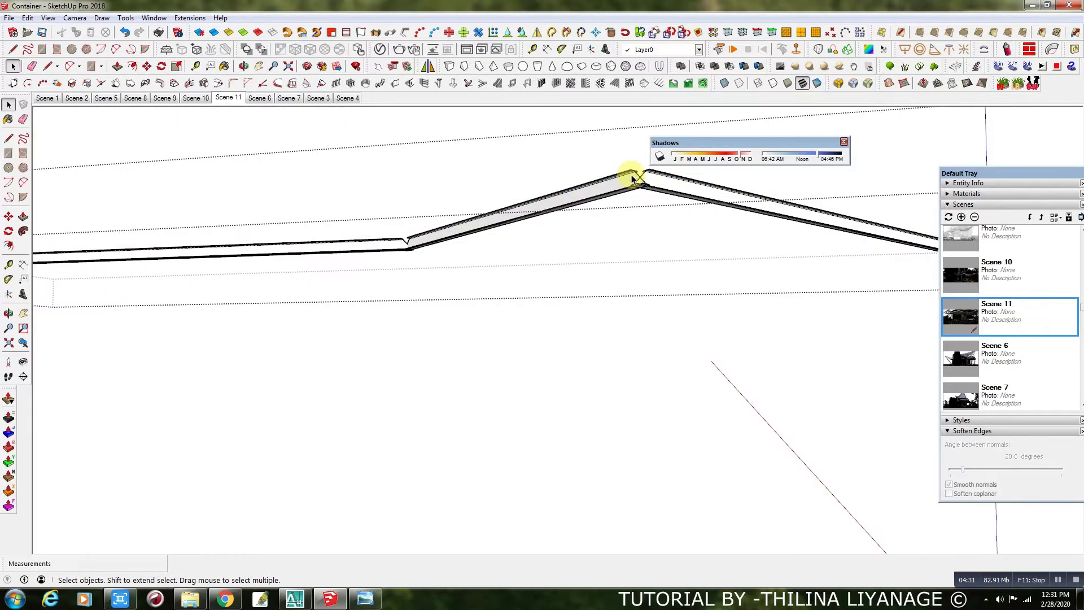
key(ctrl+a)
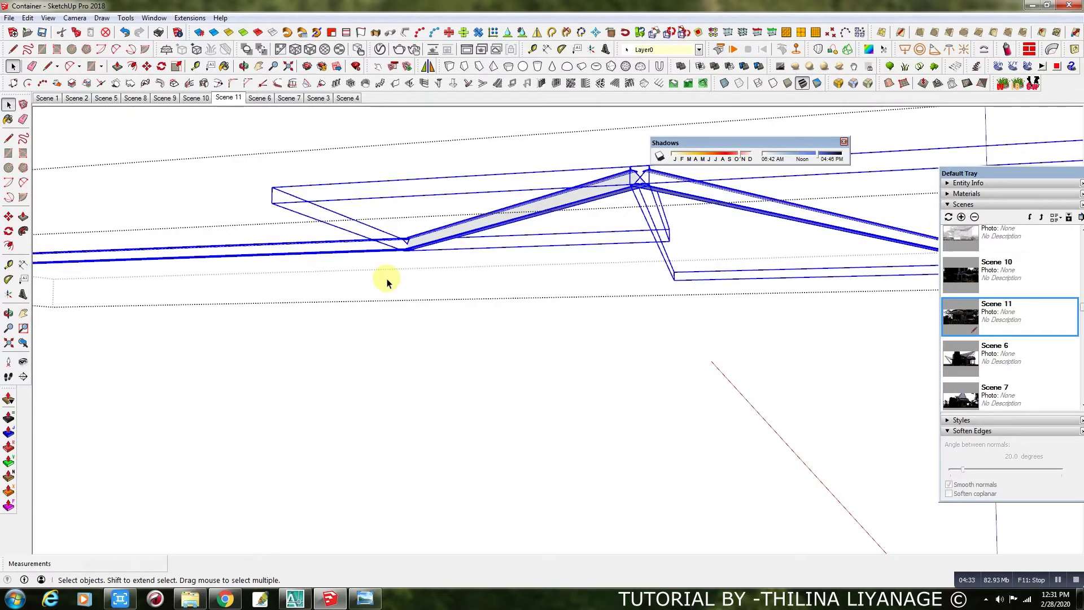
key(Delete)
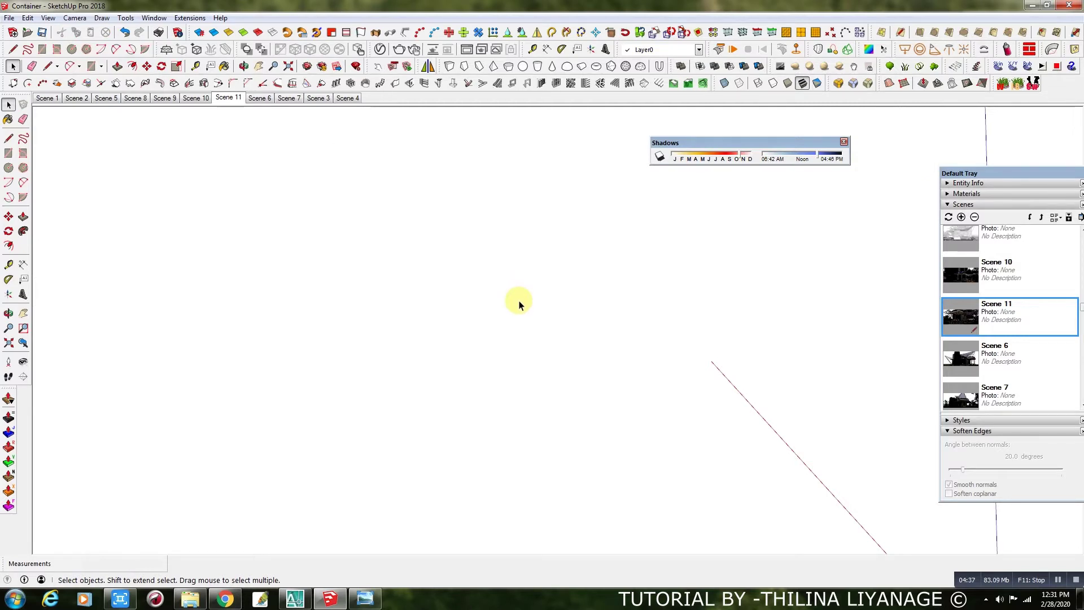
click(518, 305)
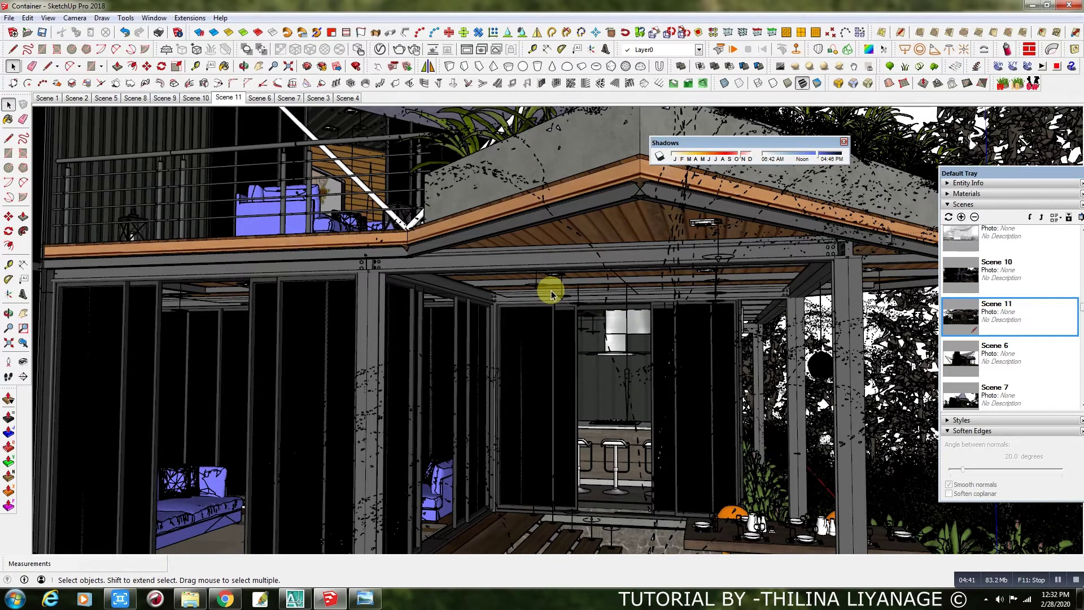
Step: Restore the Scene 11 view and open the V-Ray Asset Editor
scroll(550, 293, down, 2)
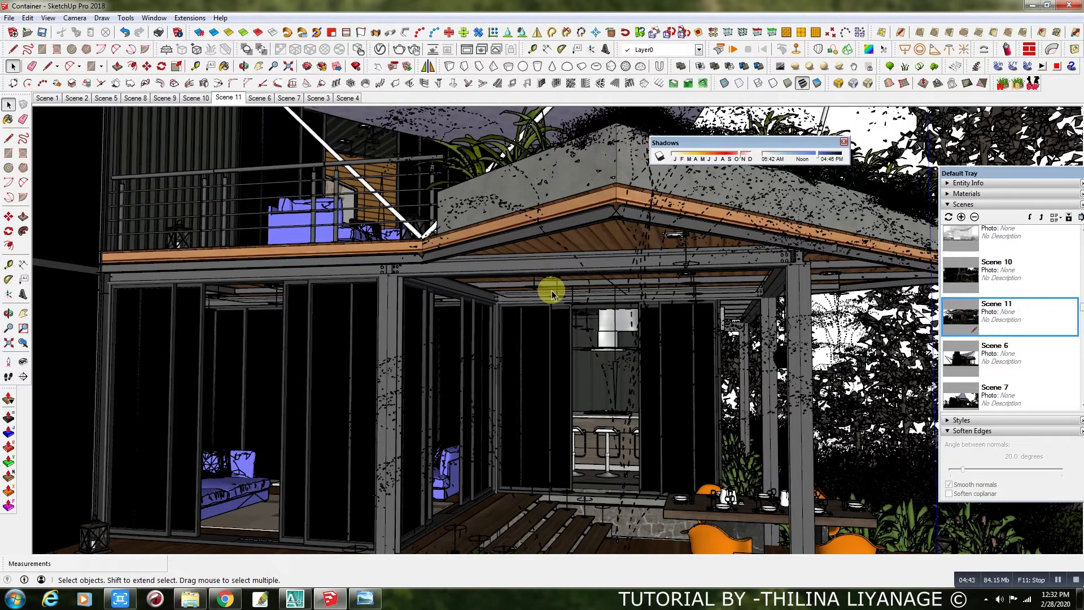
click(224, 99)
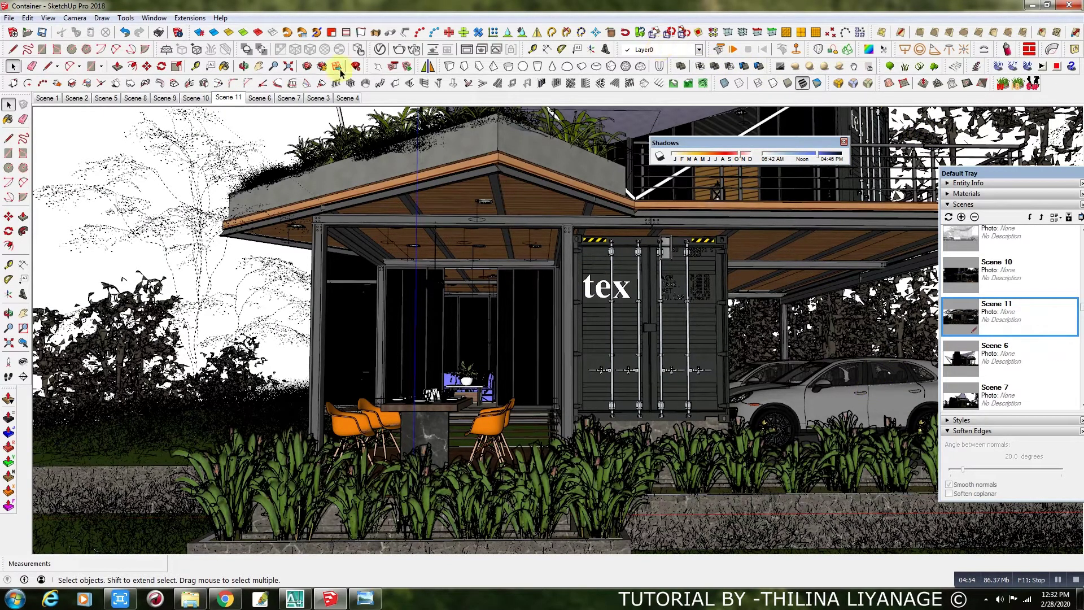
click(381, 52)
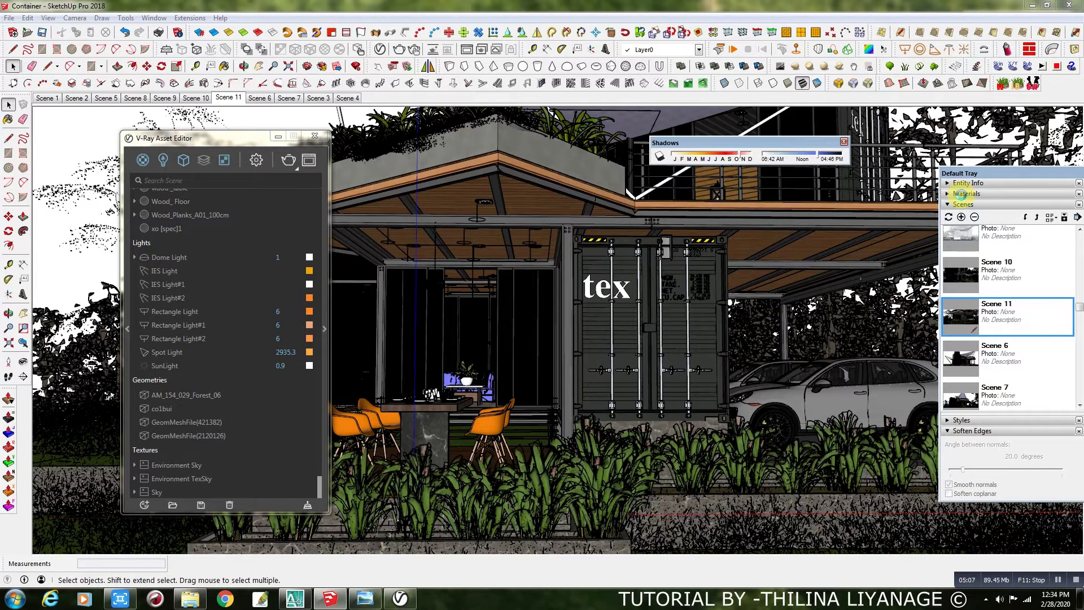
Step: Sample the container's [0102_RoyalBlue]1 material and examine its V-Ray reflection settings beside the model
click(962, 194)
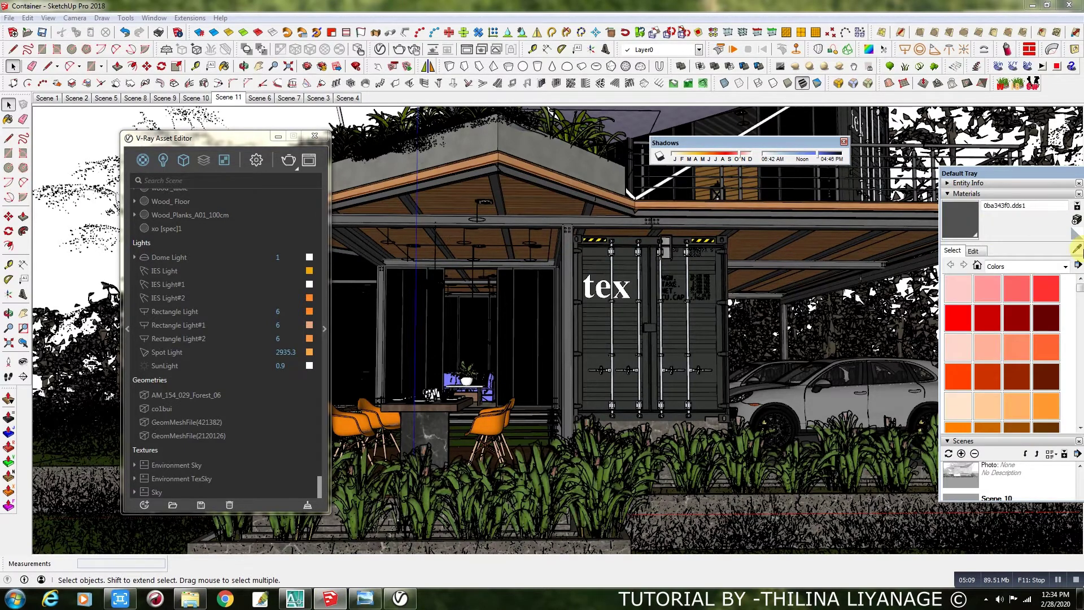
click(1076, 249)
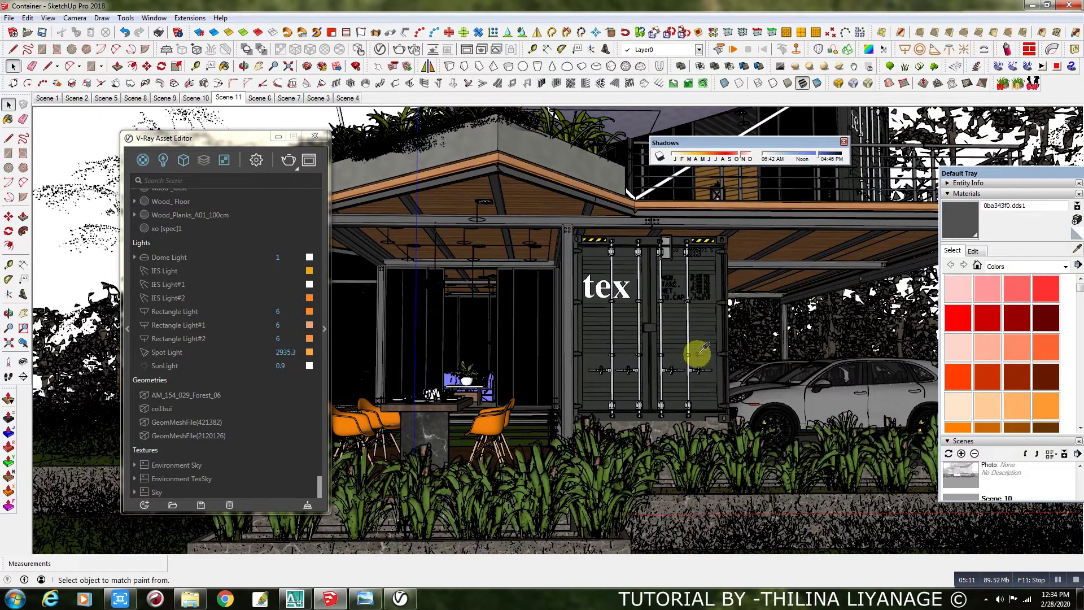
click(396, 355)
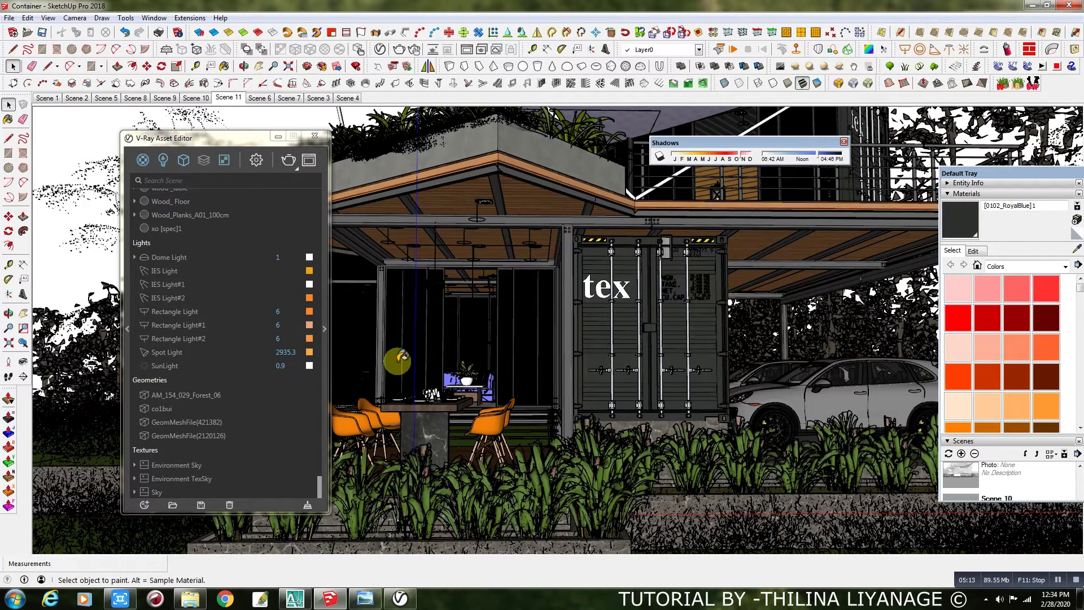
click(325, 328)
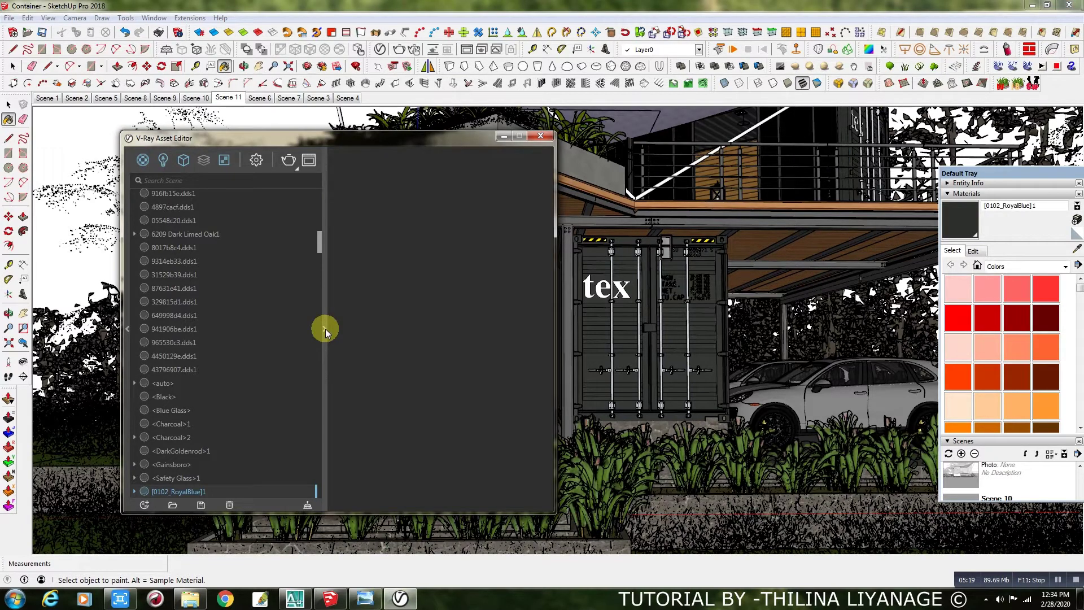
drag(375, 139, 283, 133)
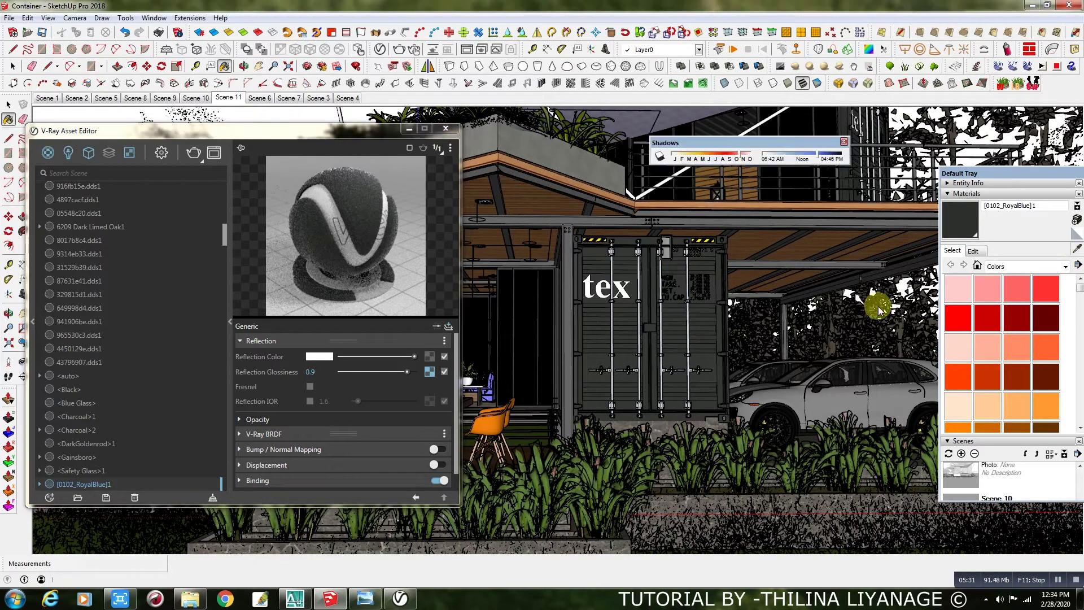
Step: Sample the door glass, the orange chair and the steel roof beam, examining the reflection settings of each material
alt+click(530, 322)
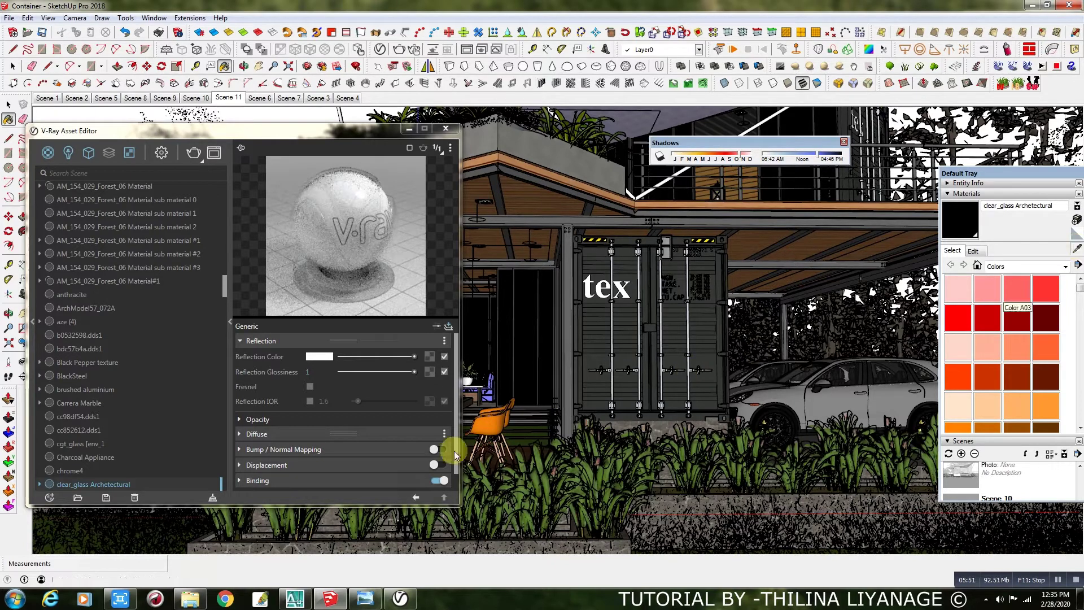
alt+click(490, 422)
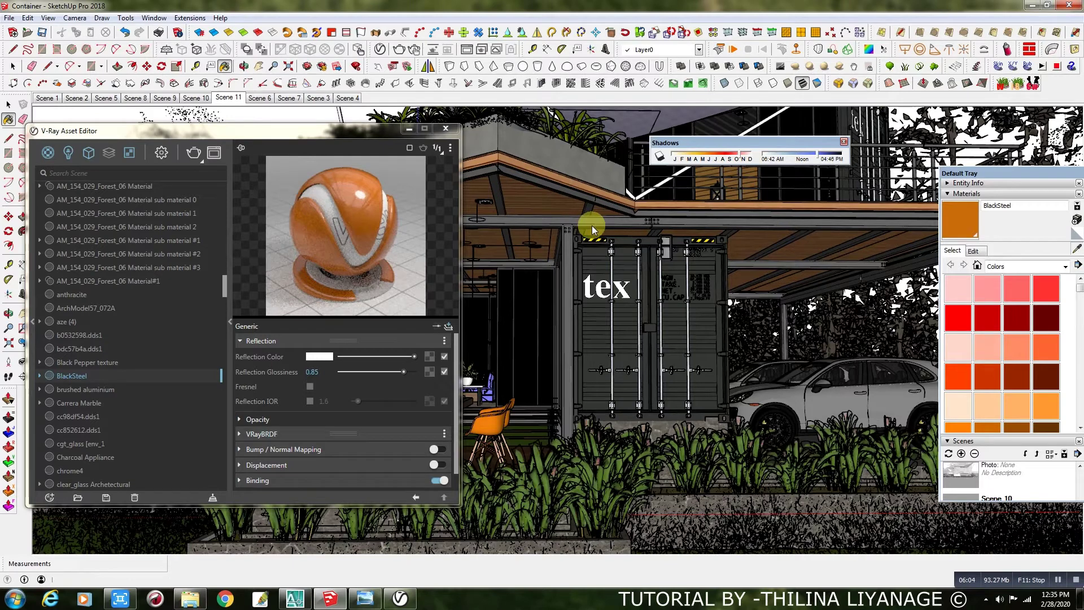
key(alt)
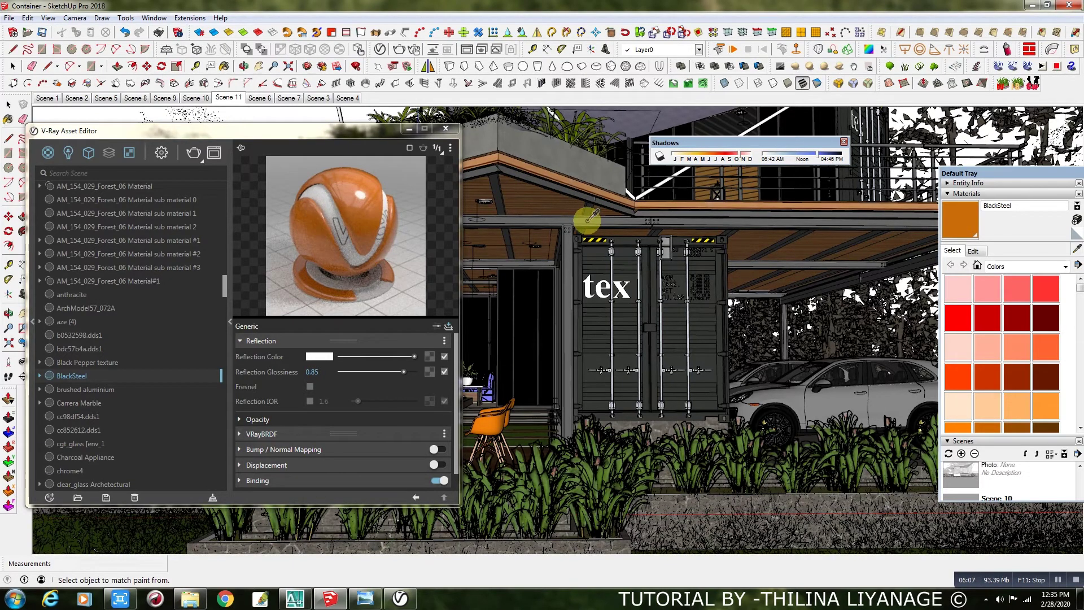
alt+click(588, 221)
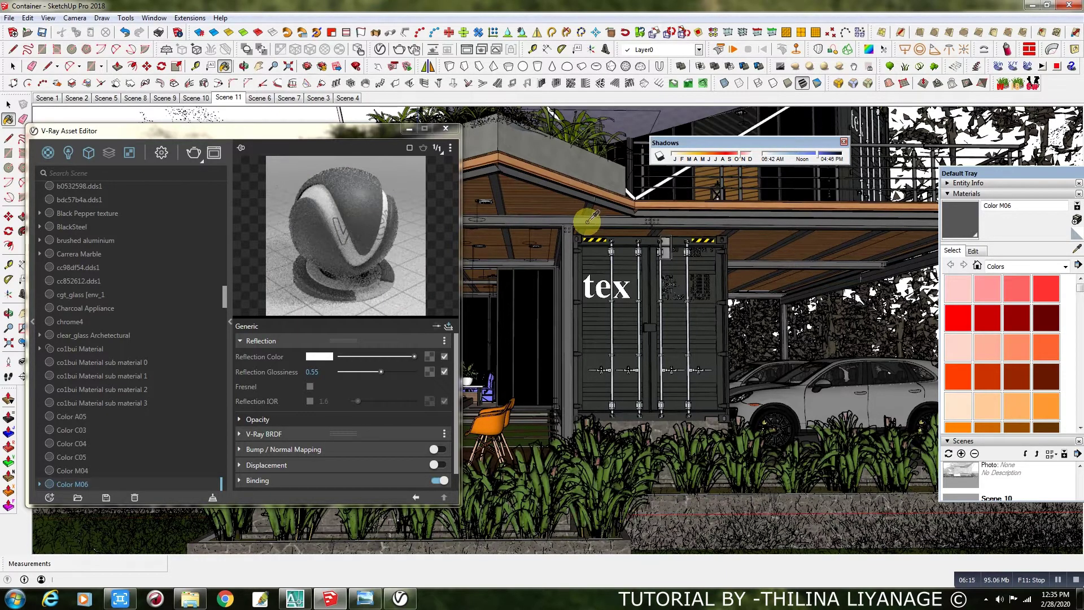
Step: Sample the wooden ceiling's Material16, expand its bump mapping settings, and inspect the bitmap used as its bump map
click(1078, 251)
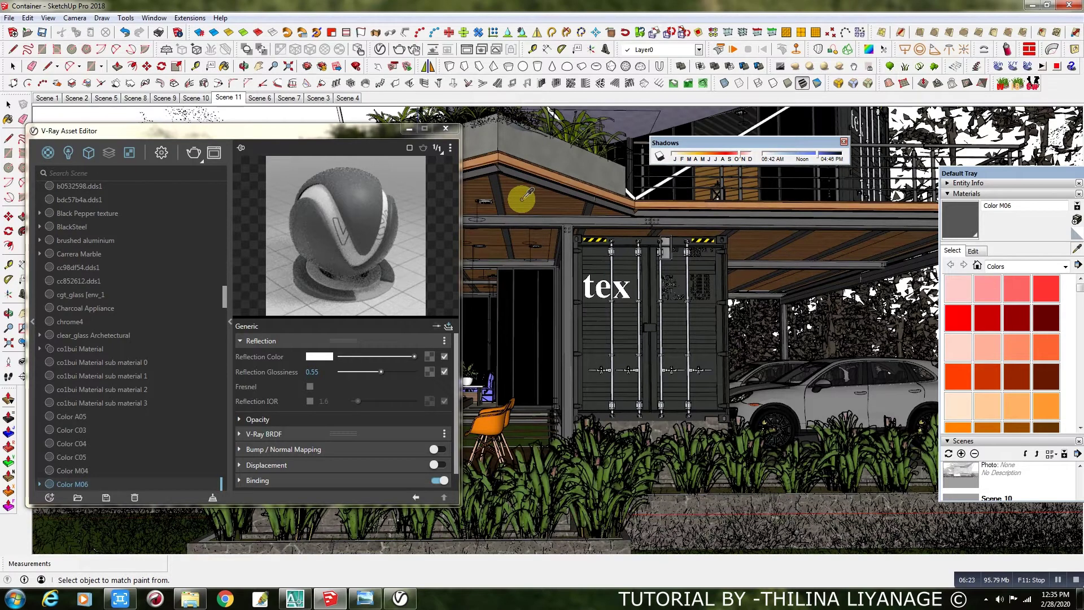
click(521, 199)
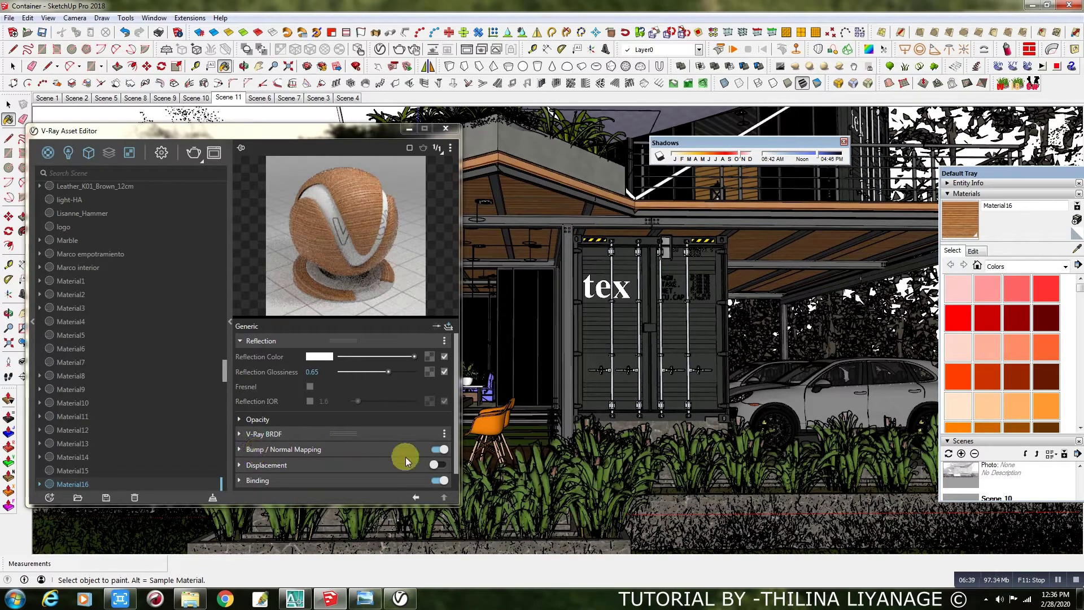
click(442, 450)
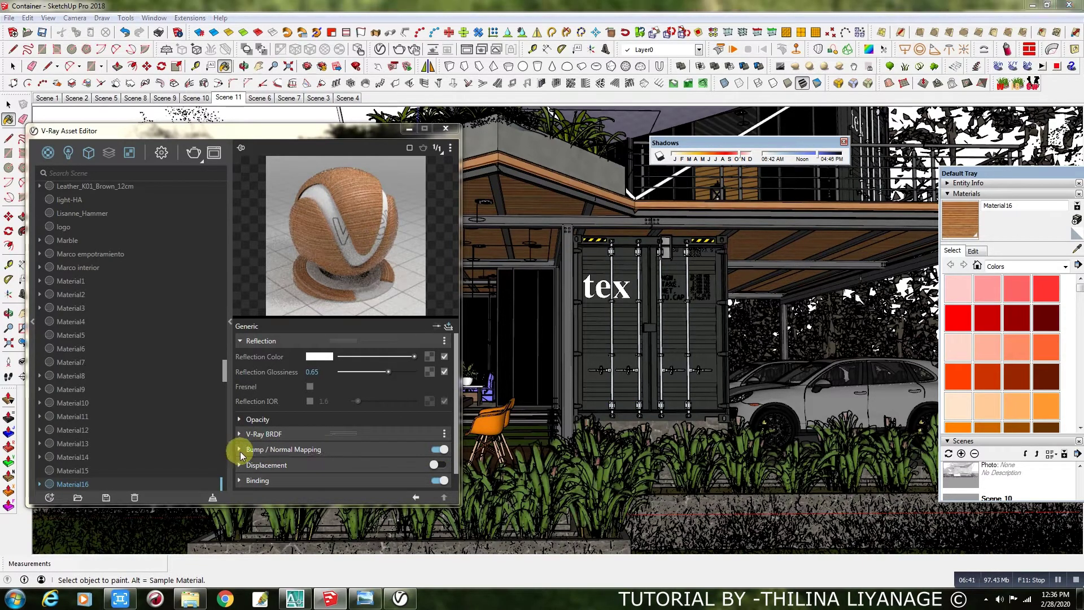
click(241, 449)
drag(253, 506, 251, 556)
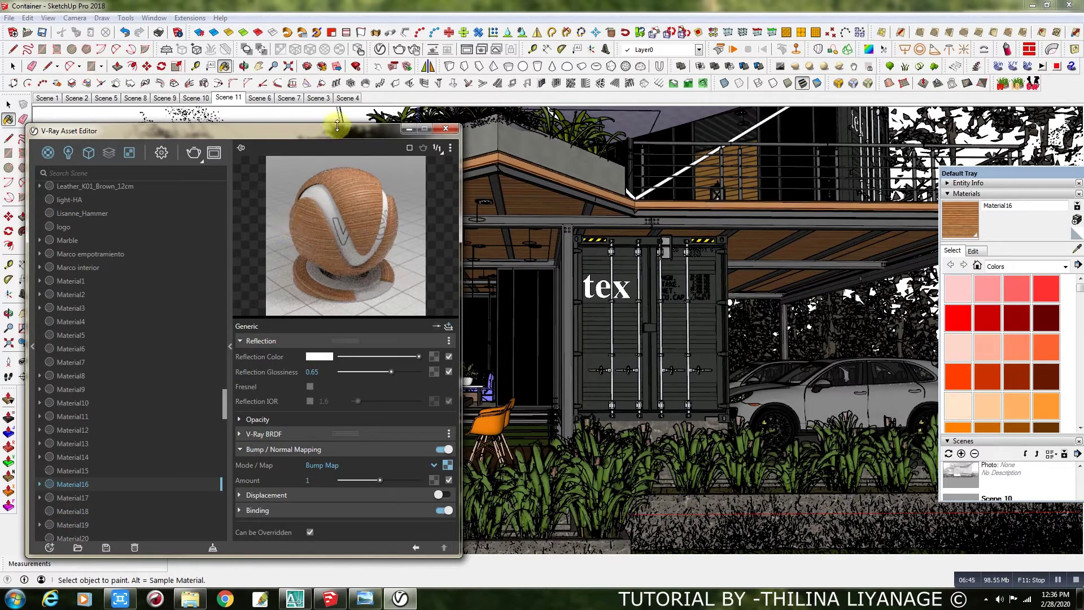
drag(338, 126, 337, 29)
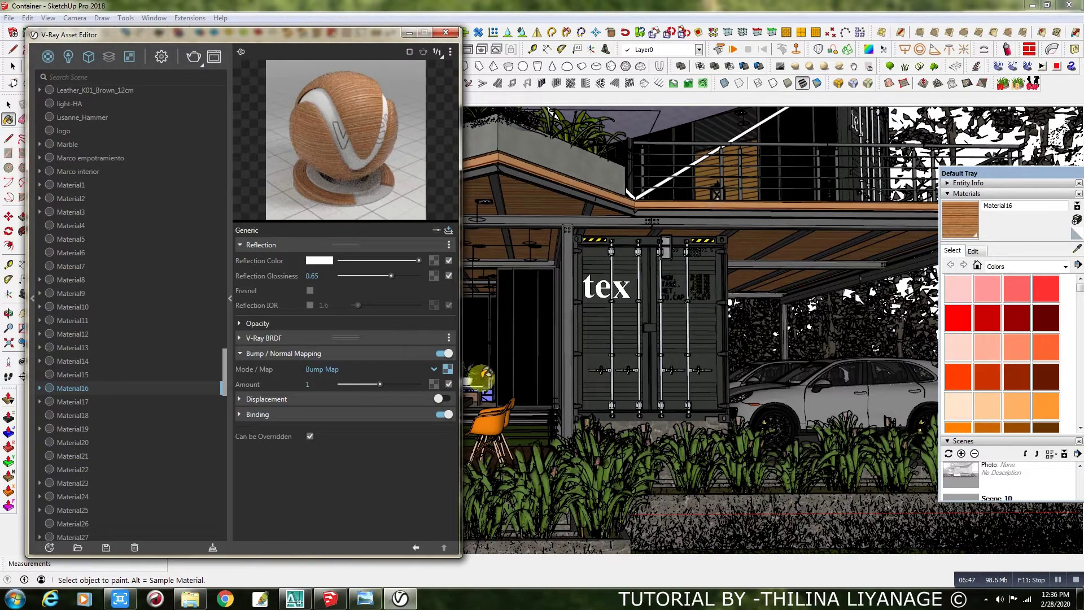
click(448, 370)
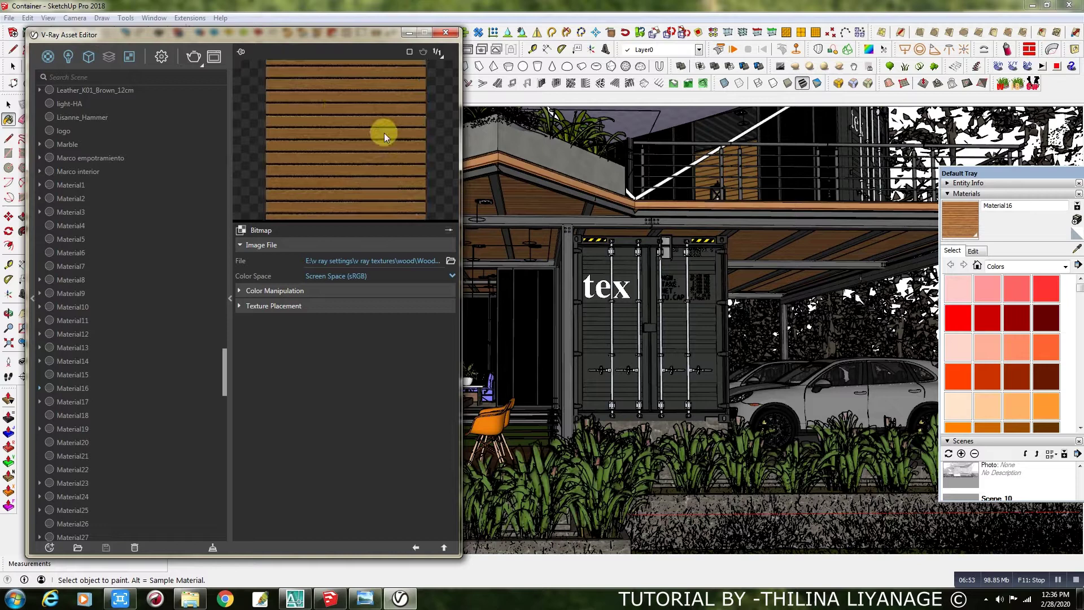
click(416, 549)
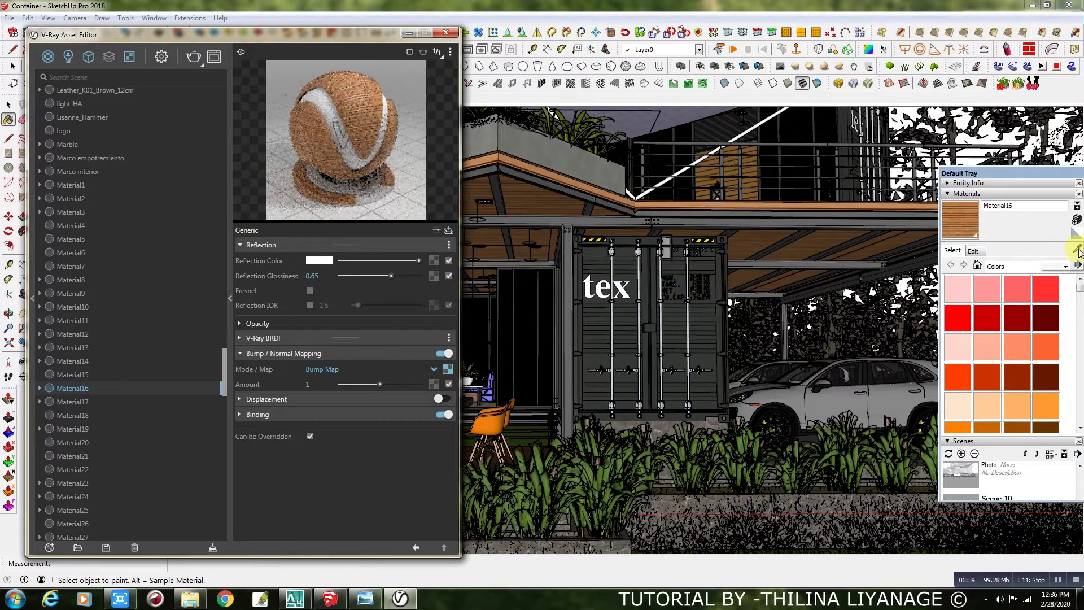
Step: Sample the upper terrace railing, the front plant leaves and the roof planter wall to examine their V-Ray materials
key(shift+s)
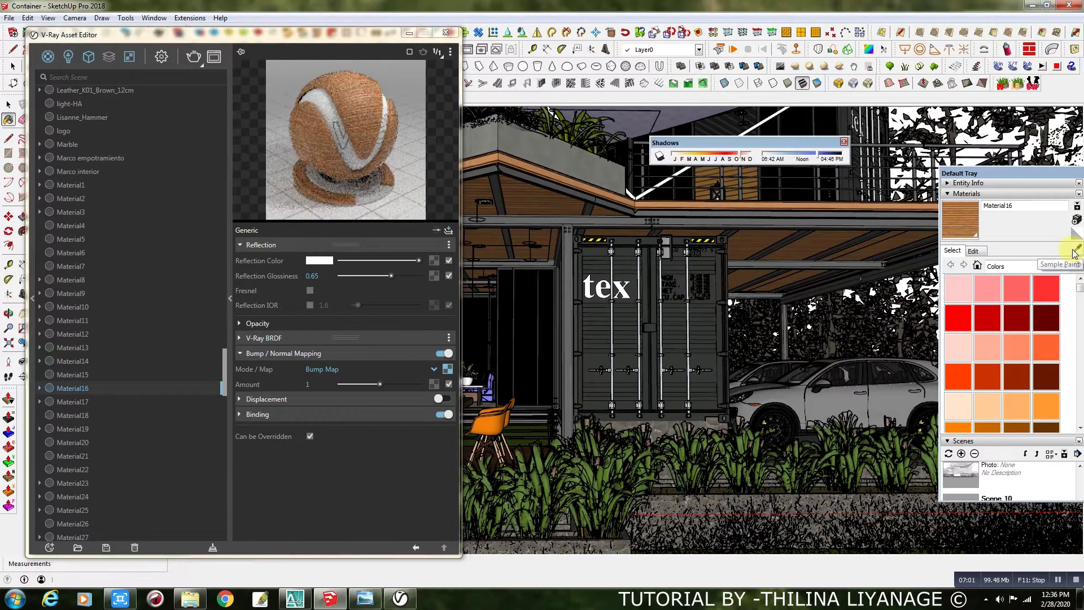
drag(816, 146, 823, 111)
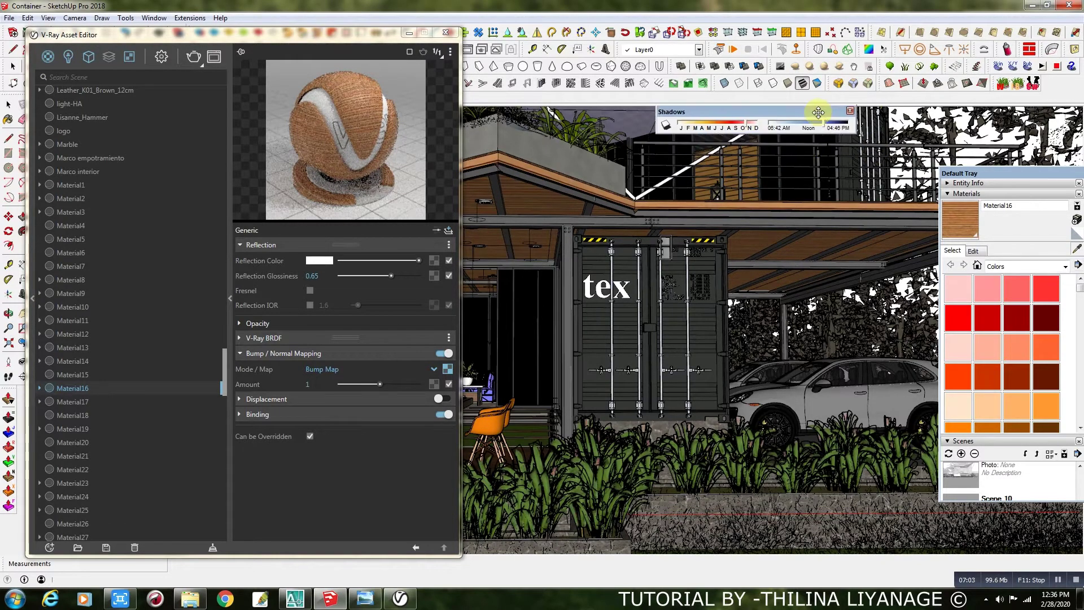
click(743, 148)
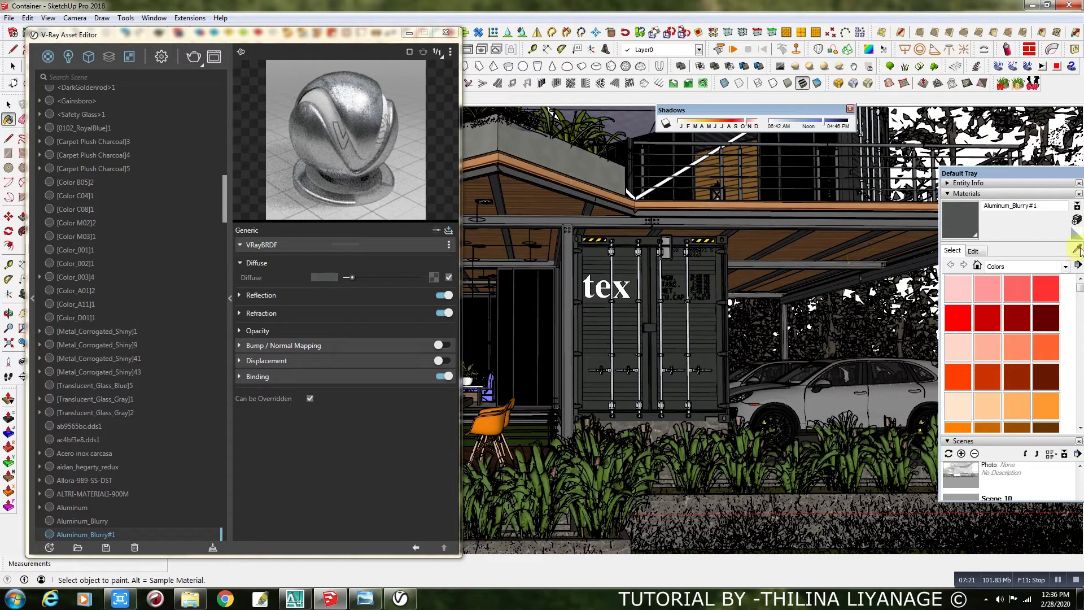
alt+click(601, 474)
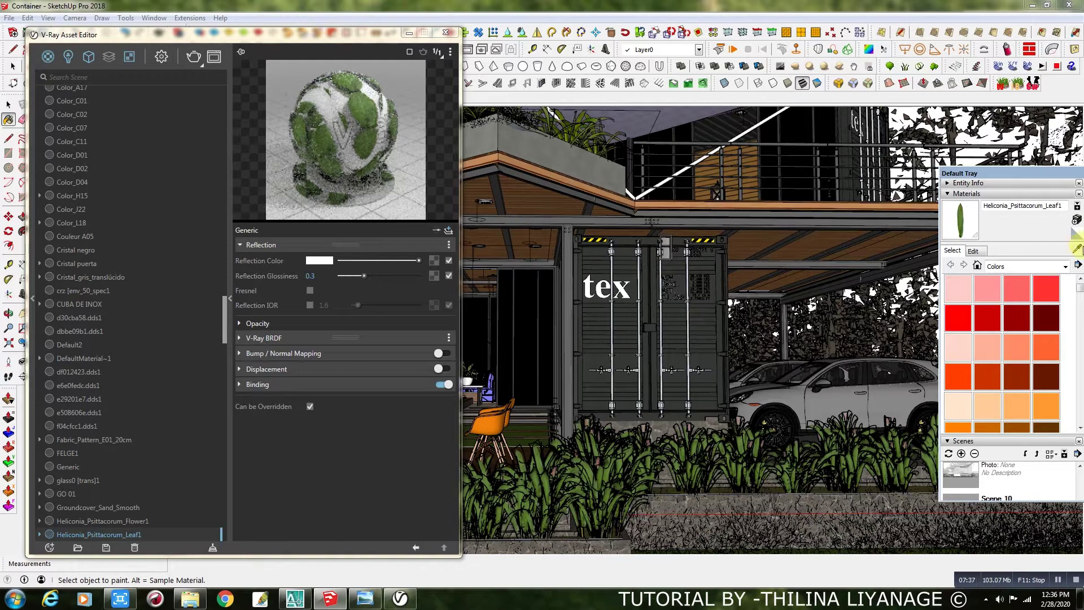
click(1076, 254)
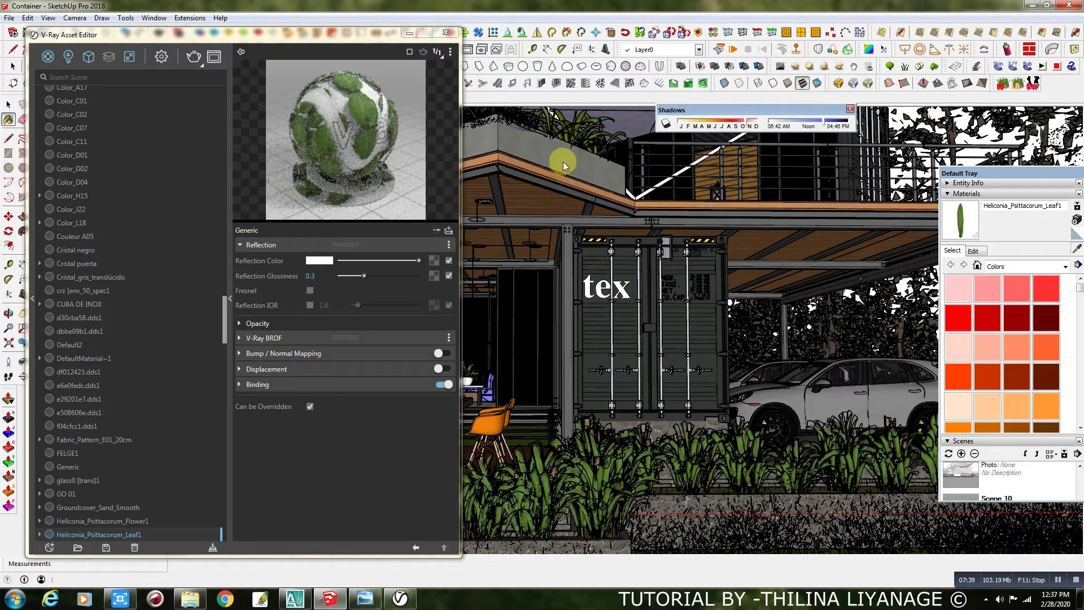
alt+click(573, 160)
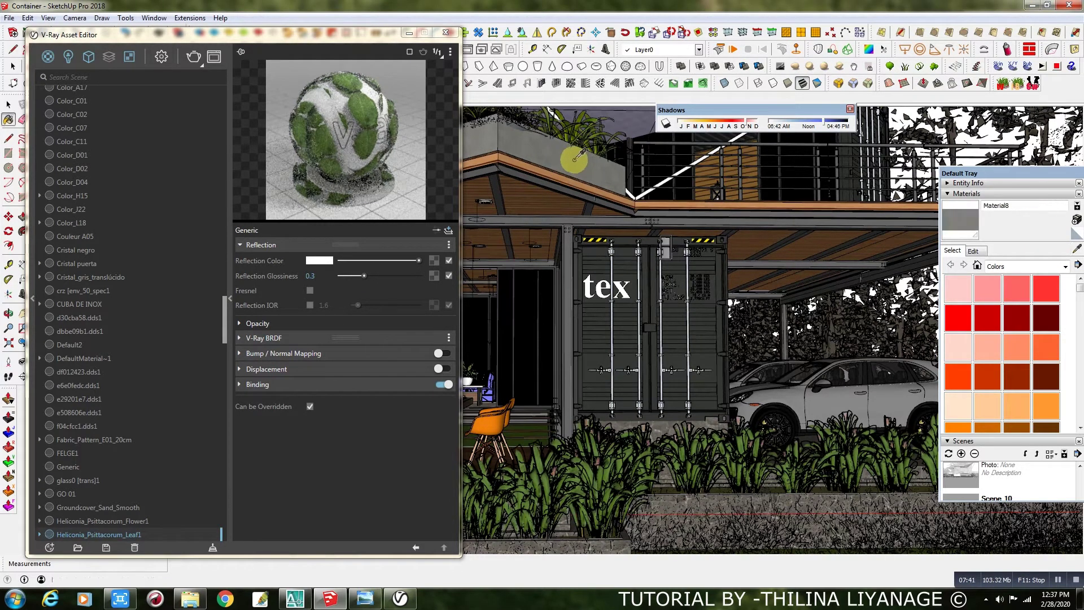
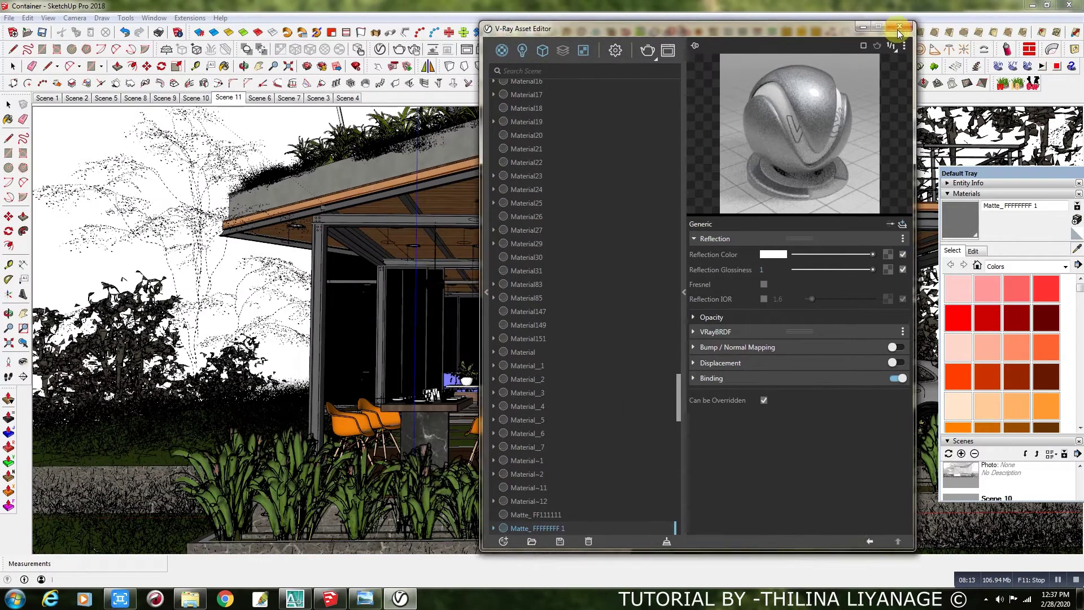
Step: Move the Asset Editor clear of the dining area, sample the tabletop's Wood material and examine its V-Ray settings
drag(814, 29, 872, 28)
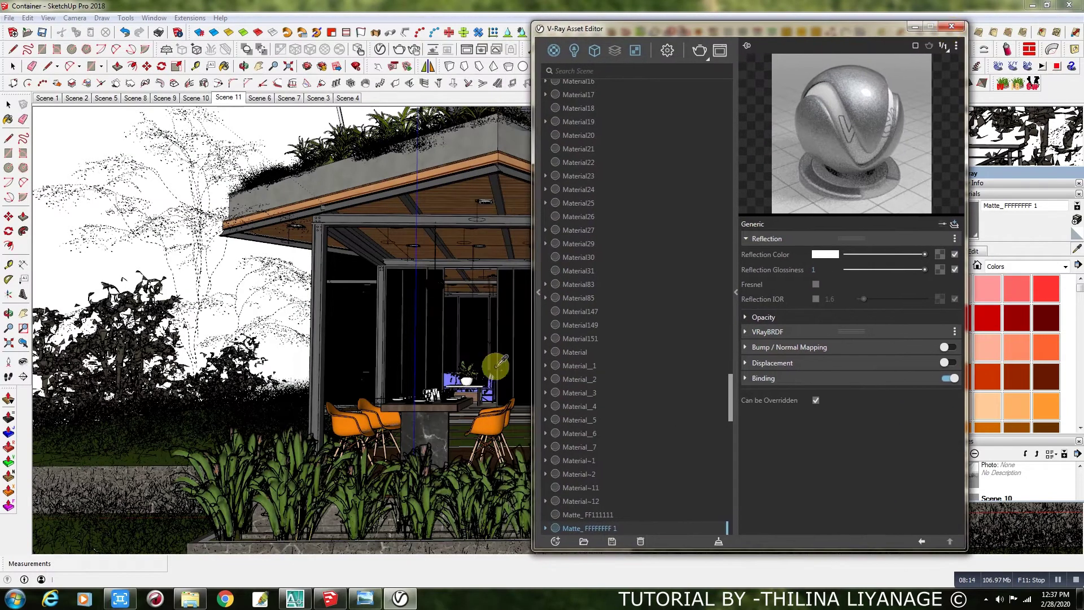
click(467, 399)
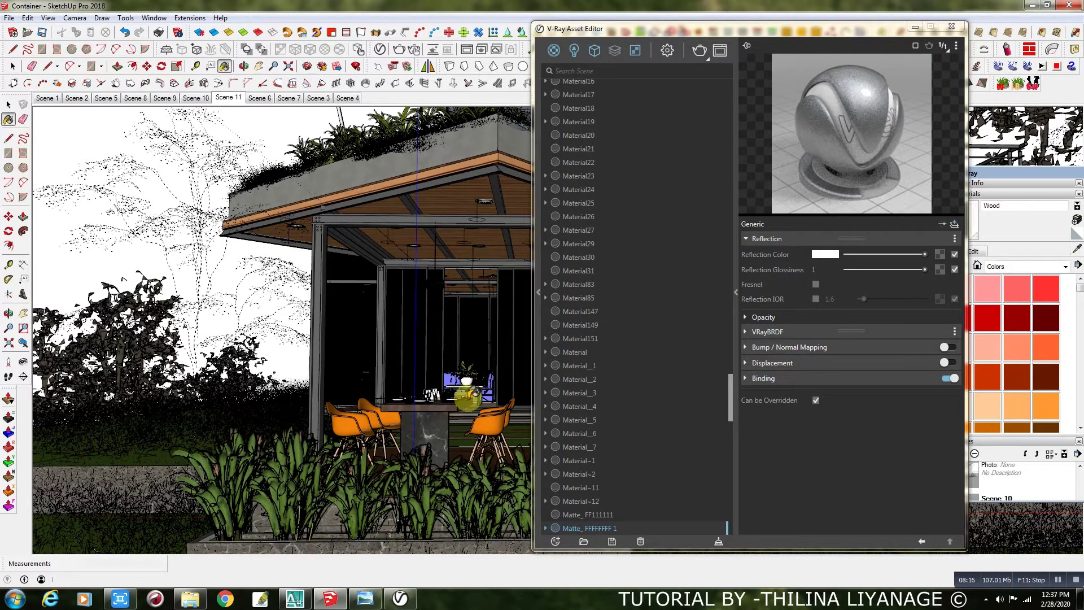
click(825, 29)
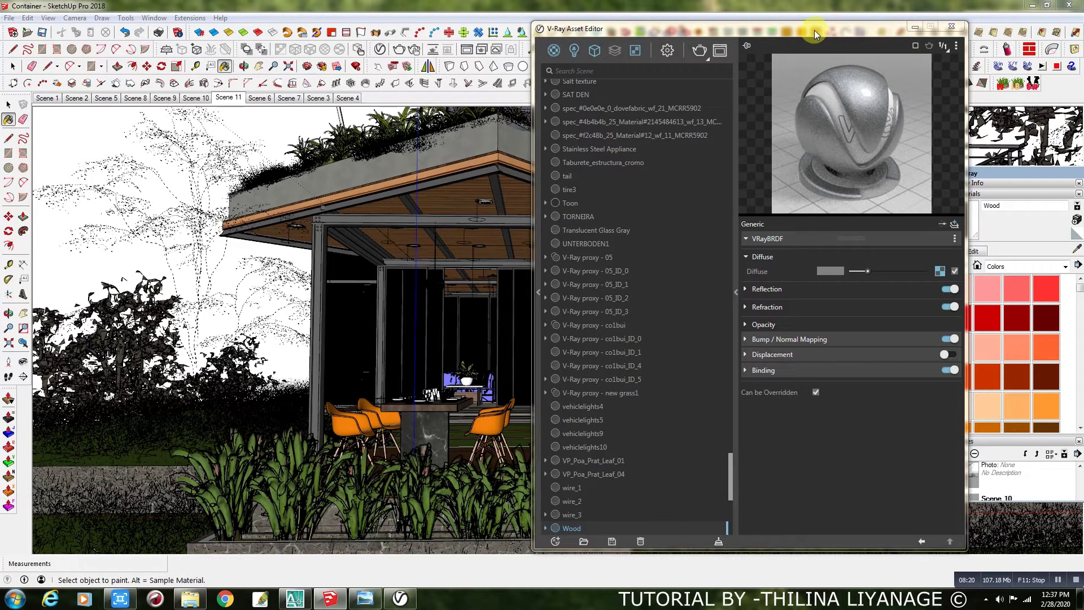
click(13, 66)
key(b)
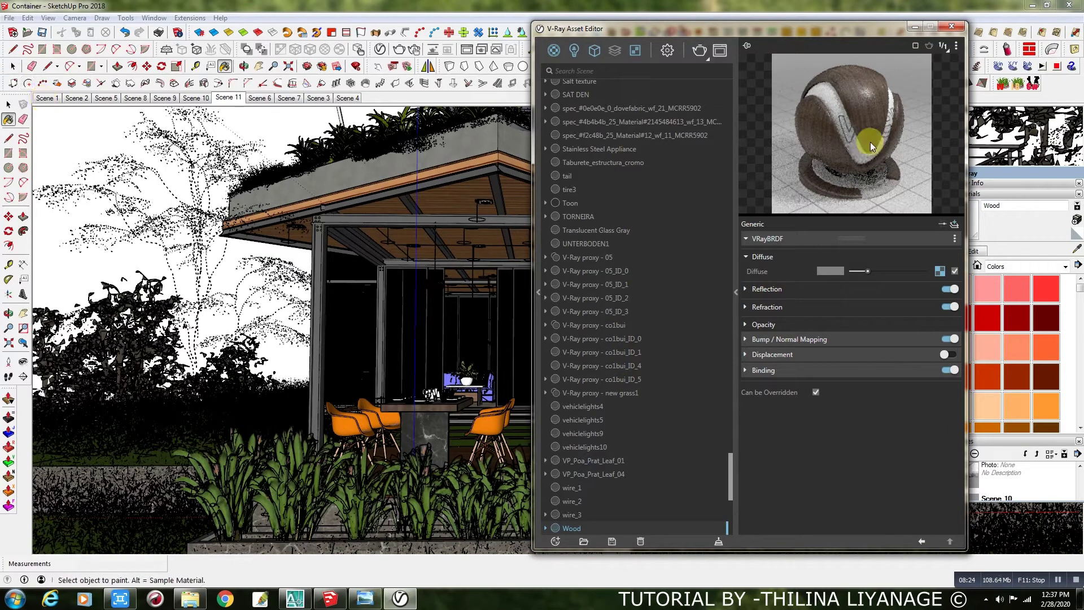
key(o)
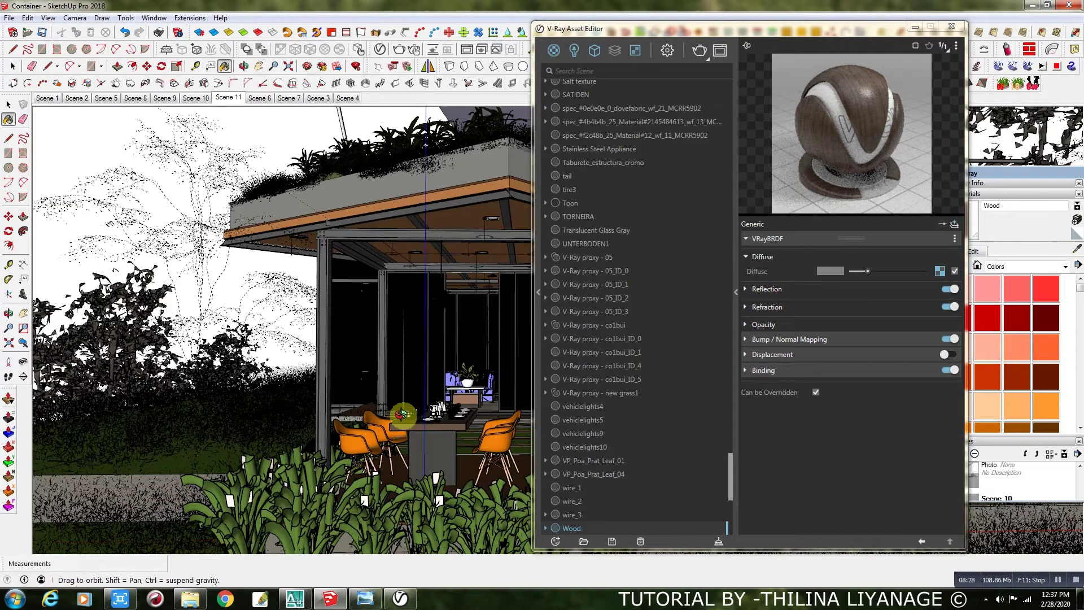
Step: Sample the leather material of the armchair on the upper terrace to examine its V-Ray settings
drag(402, 415, 312, 371)
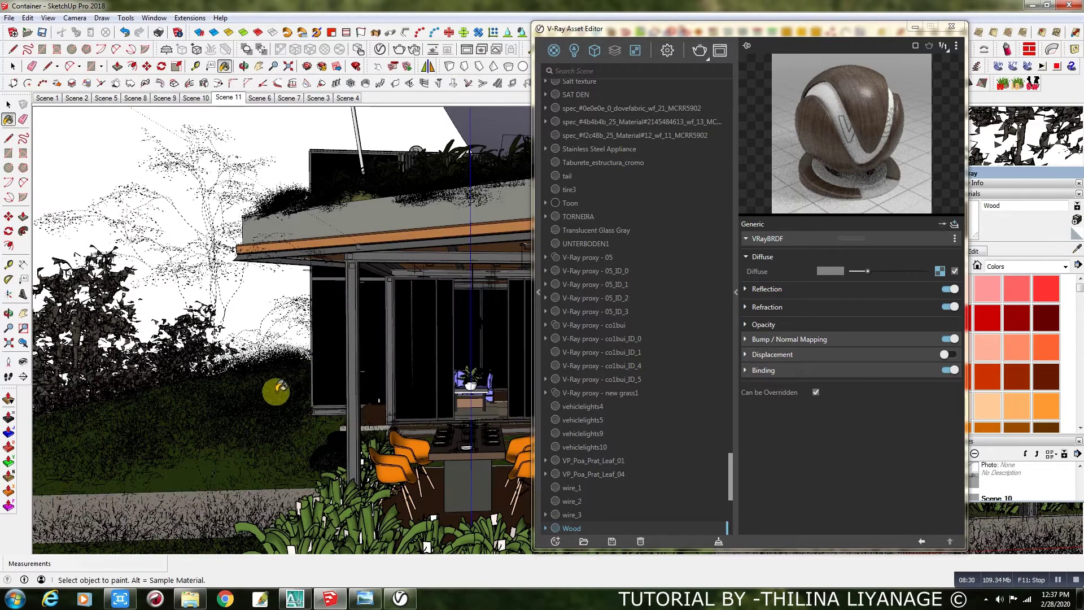
scroll(276, 390, down, 3)
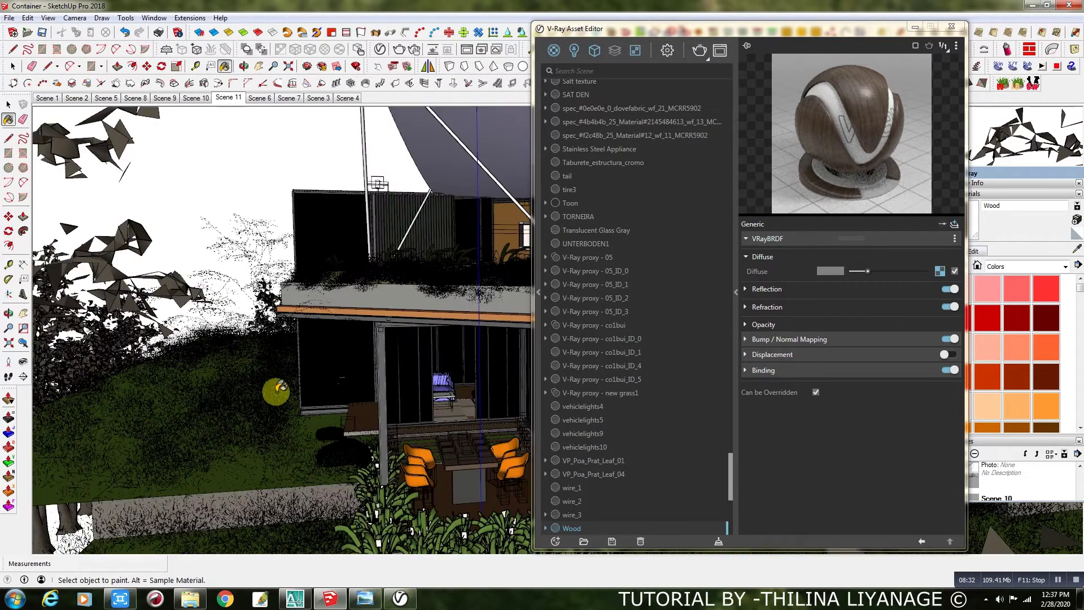
scroll(276, 390, down, 1)
middle_drag(304, 397, 291, 428)
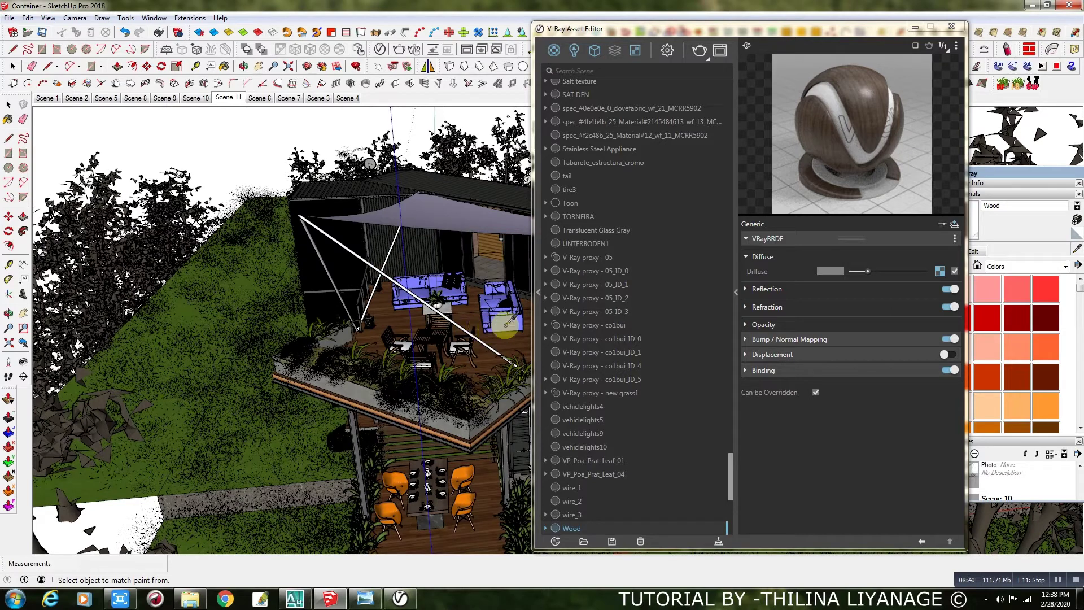
alt+click(506, 321)
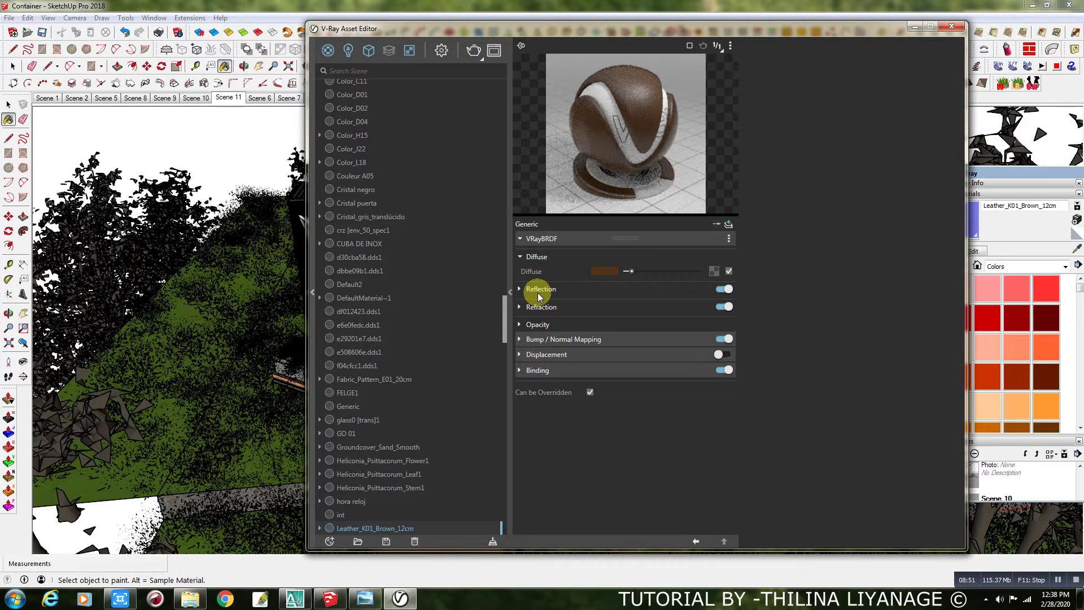
Step: Expand the V-Ray material library and browse its Leather category
click(313, 292)
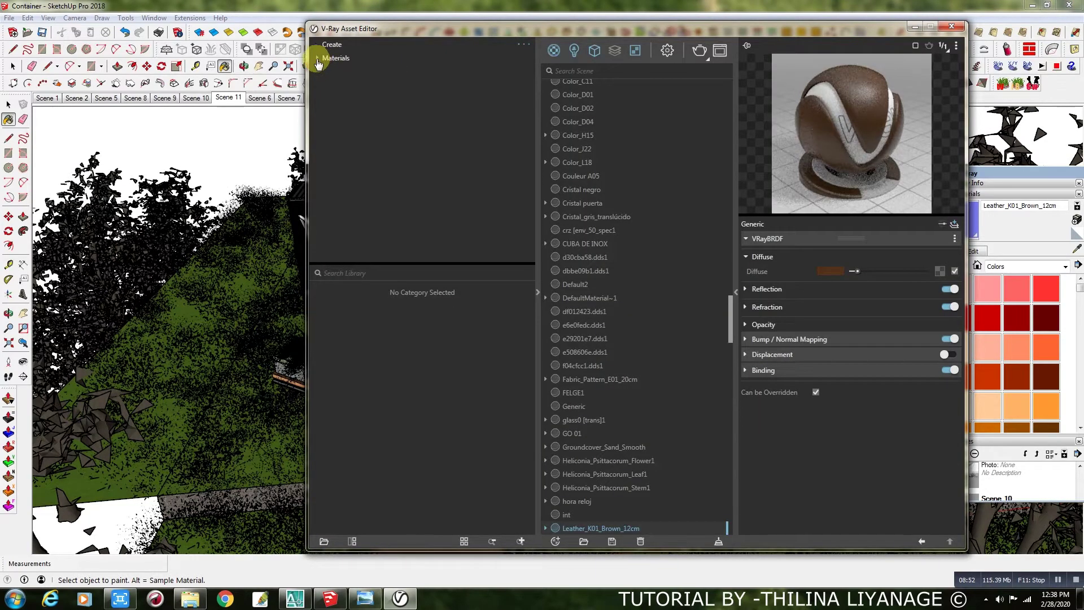
click(323, 58)
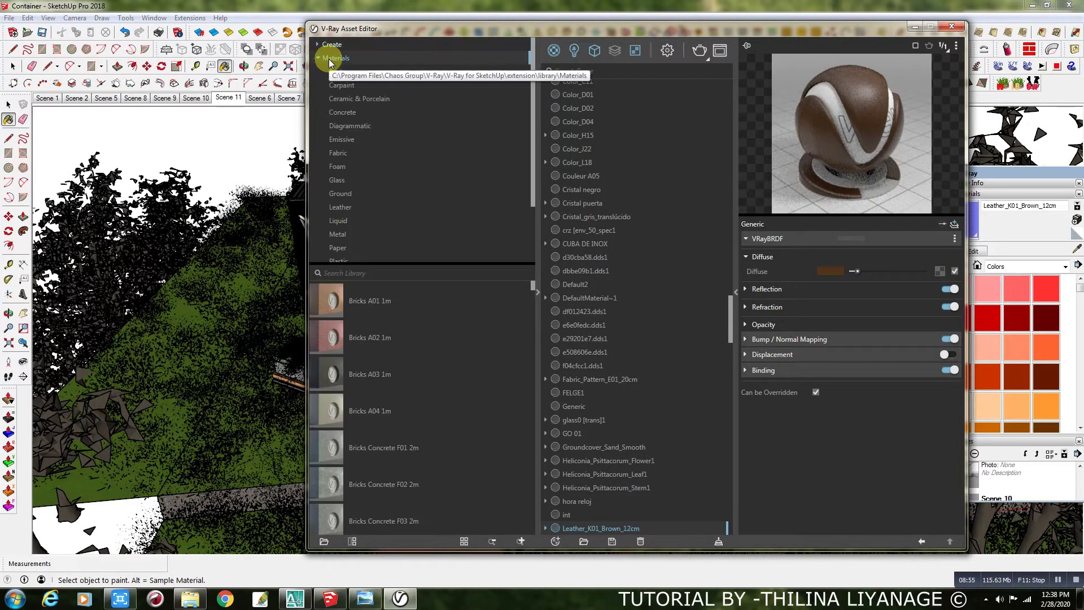
click(340, 208)
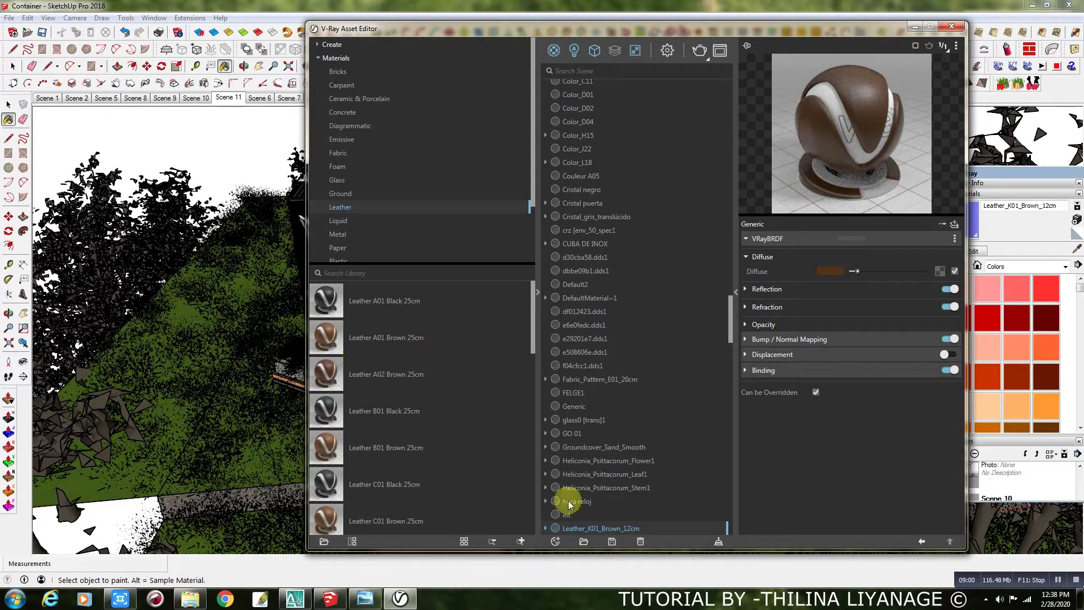
Step: Move the Asset Editor clear of the upper terrace and sample the shade sail's material
mouse_move(884, 32)
mouse_down()
mouse_move(819, 459)
mouse_move(802, 440)
mouse_move(783, 377)
mouse_up()
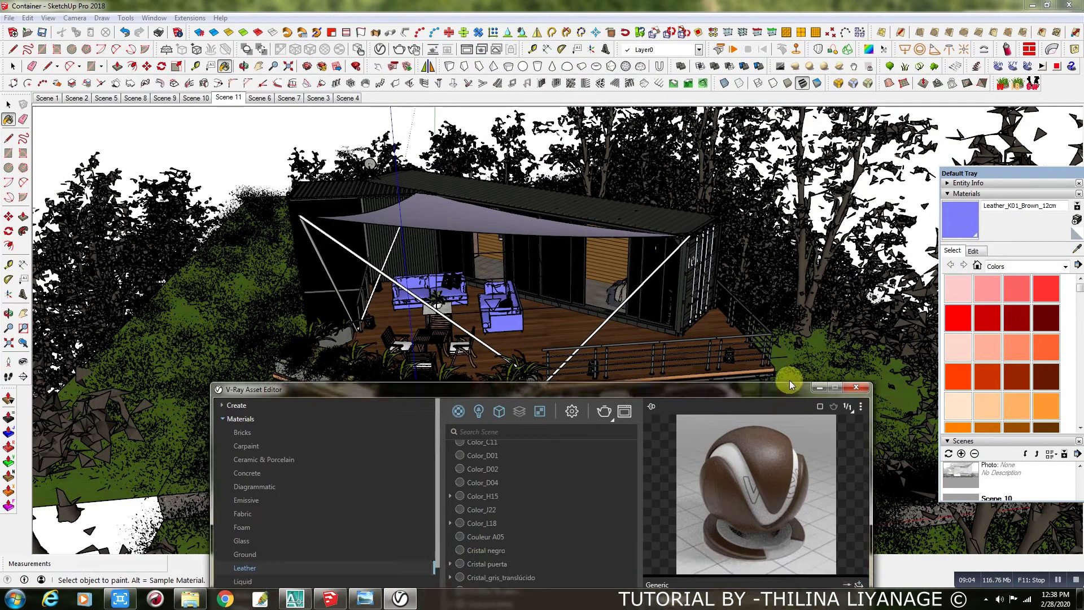
mouse_move(1074, 249)
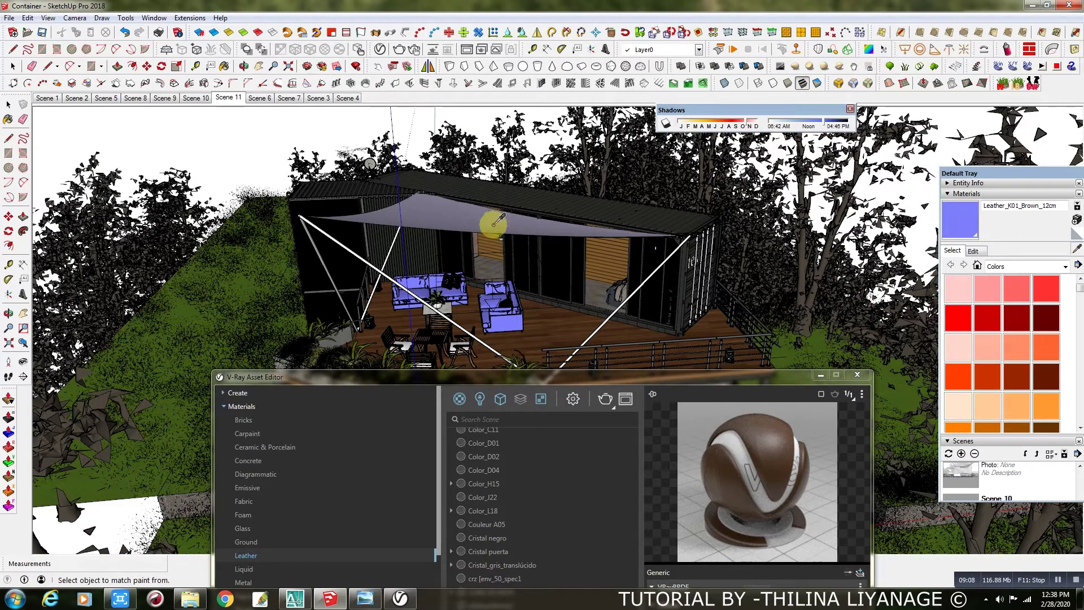
alt+click(492, 225)
Step: Bring the Asset Editor back into view and browse the library's Paper category down to the Paper Lamp materials
drag(594, 384, 623, 27)
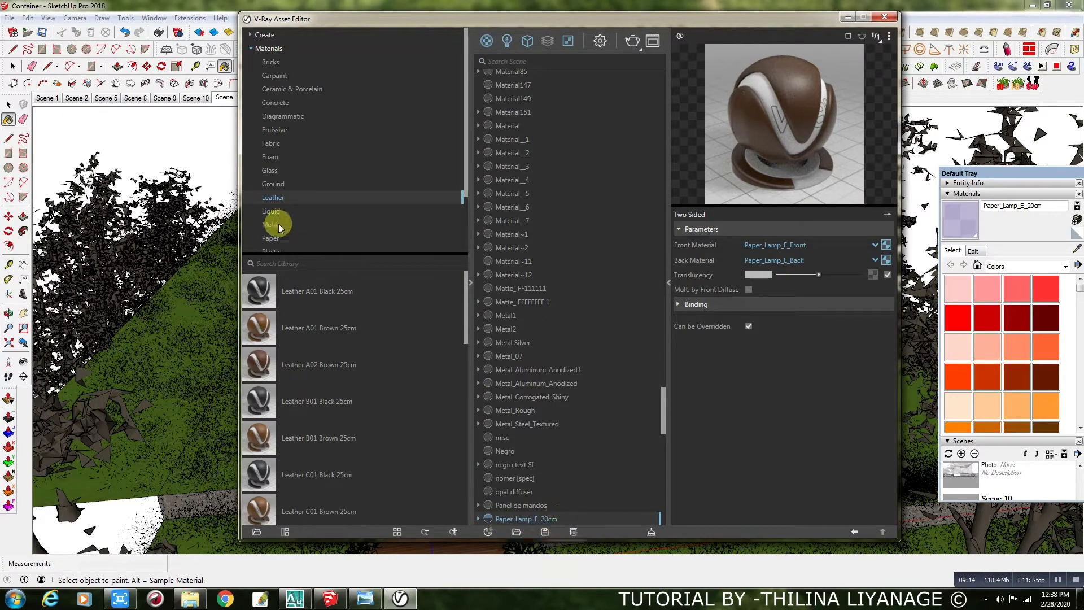
drag(466, 169, 466, 192)
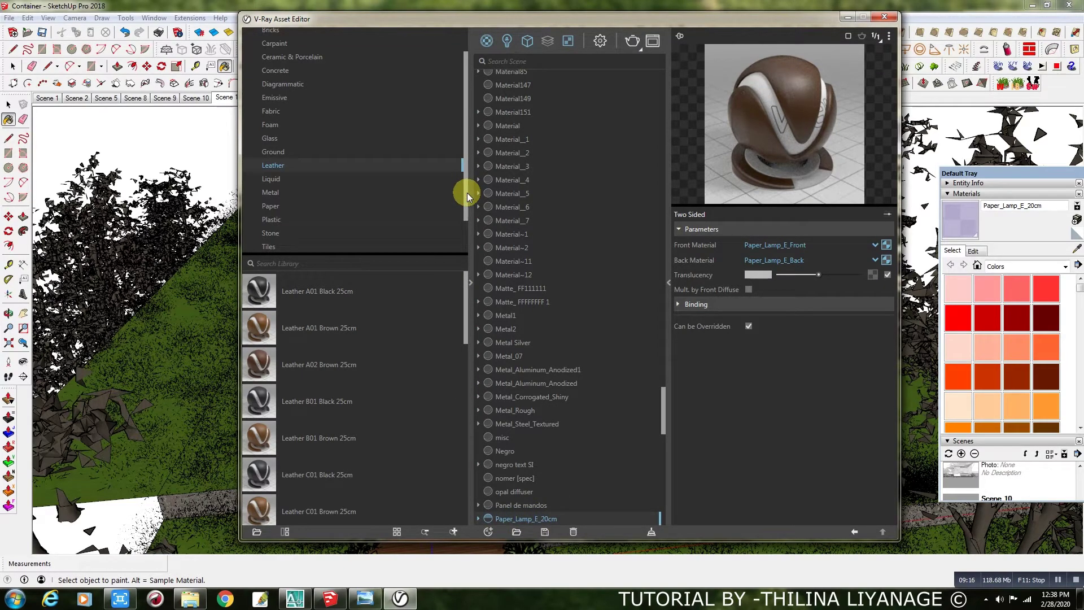
click(272, 205)
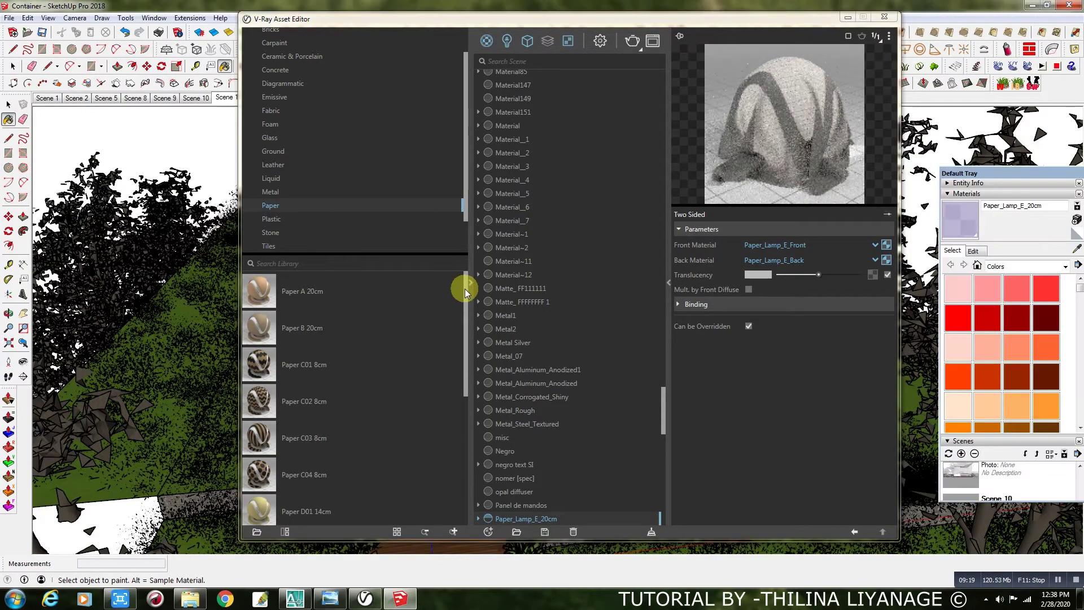
click(463, 413)
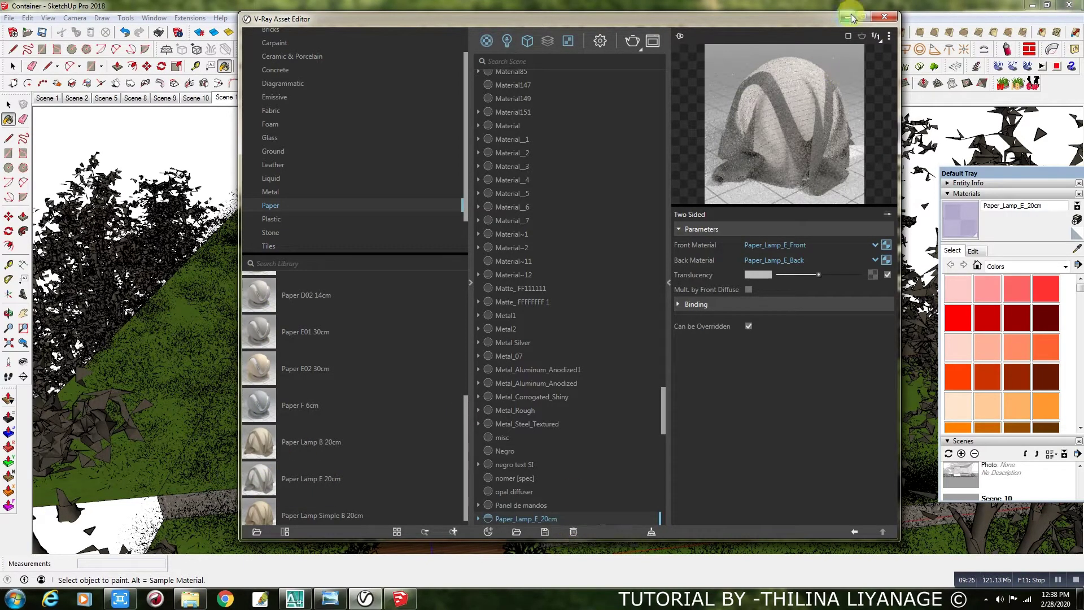
Step: Move the Asset Editor out of the way and return to the Scene 11 view of the house front
drag(832, 20, 764, 51)
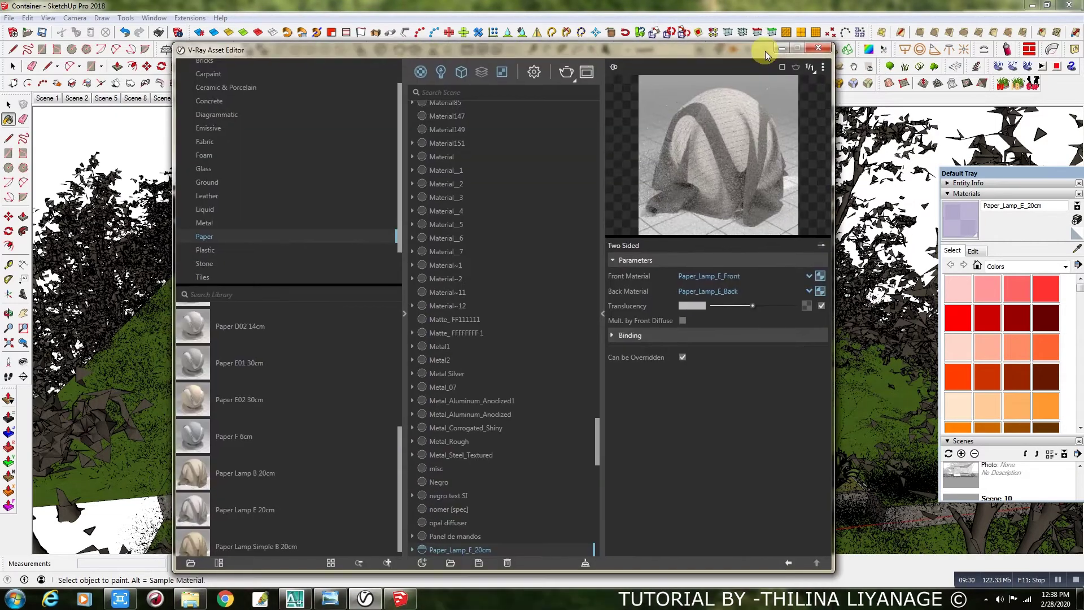
drag(702, 53, 490, 548)
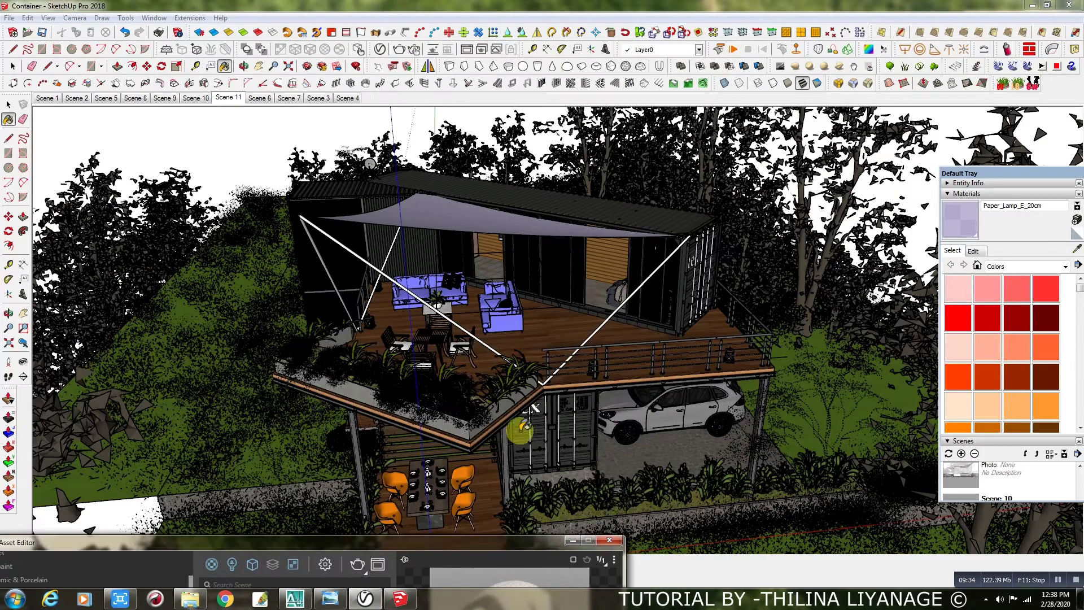
mouse_move(508, 406)
middle_down()
mouse_move(607, 334)
mouse_move(562, 375)
middle_up()
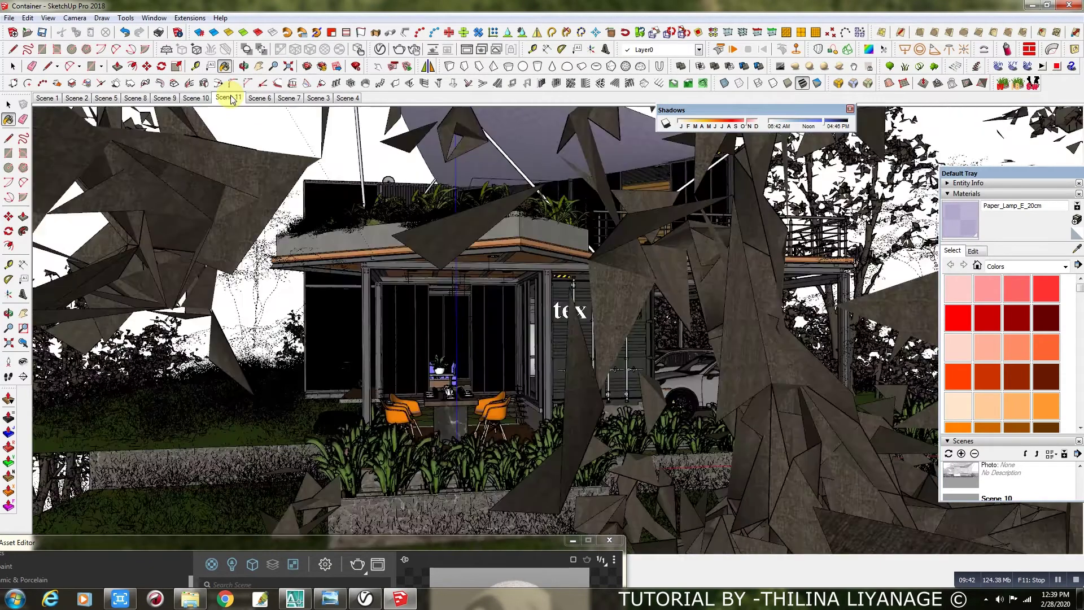
scroll(446, 405, up, 2)
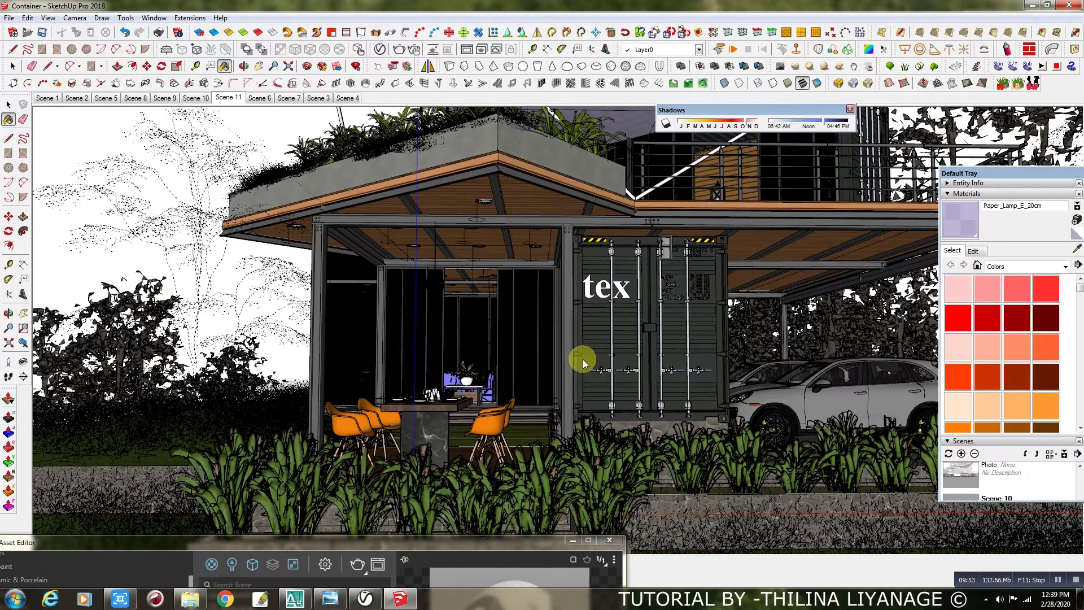
Step: Leave material sampling, bring the Asset Editor back with its library collapsed, and list the scene's V-Ray lights
key(space)
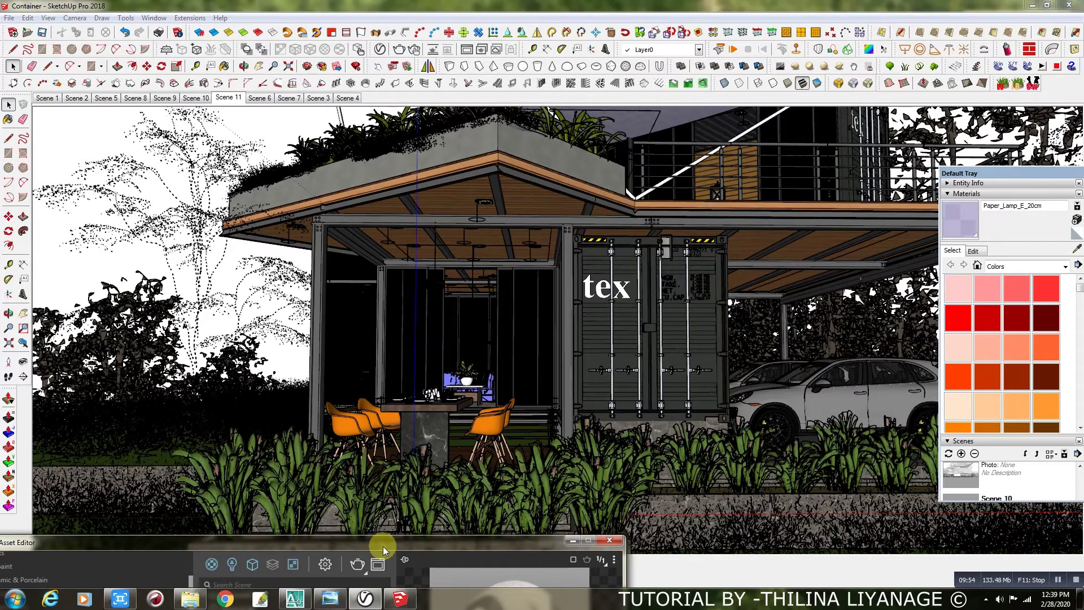
drag(383, 547, 584, 60)
click(410, 362)
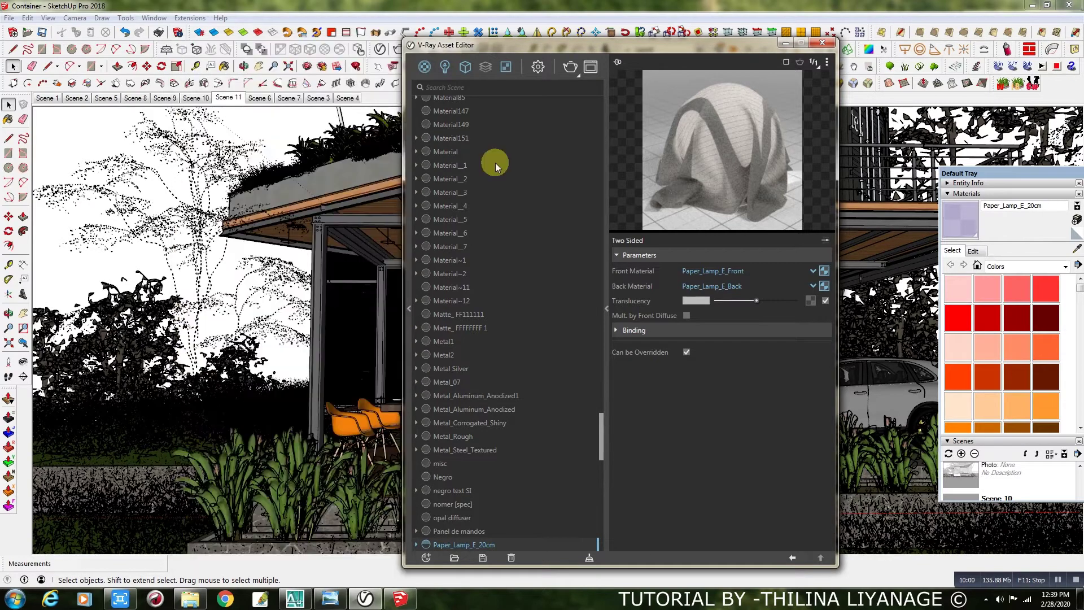
click(445, 67)
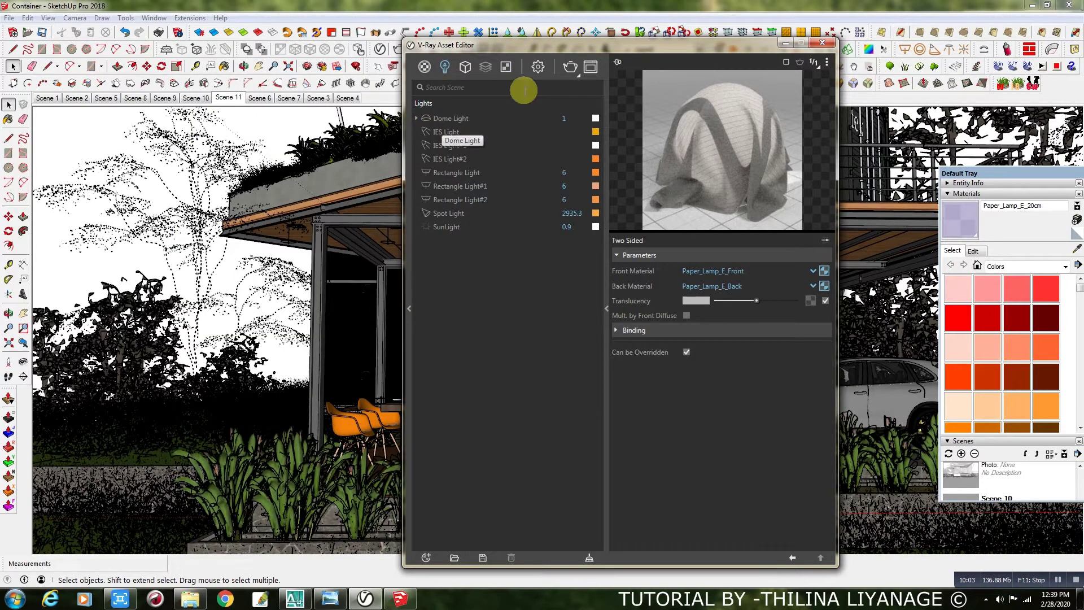
drag(605, 45, 483, 89)
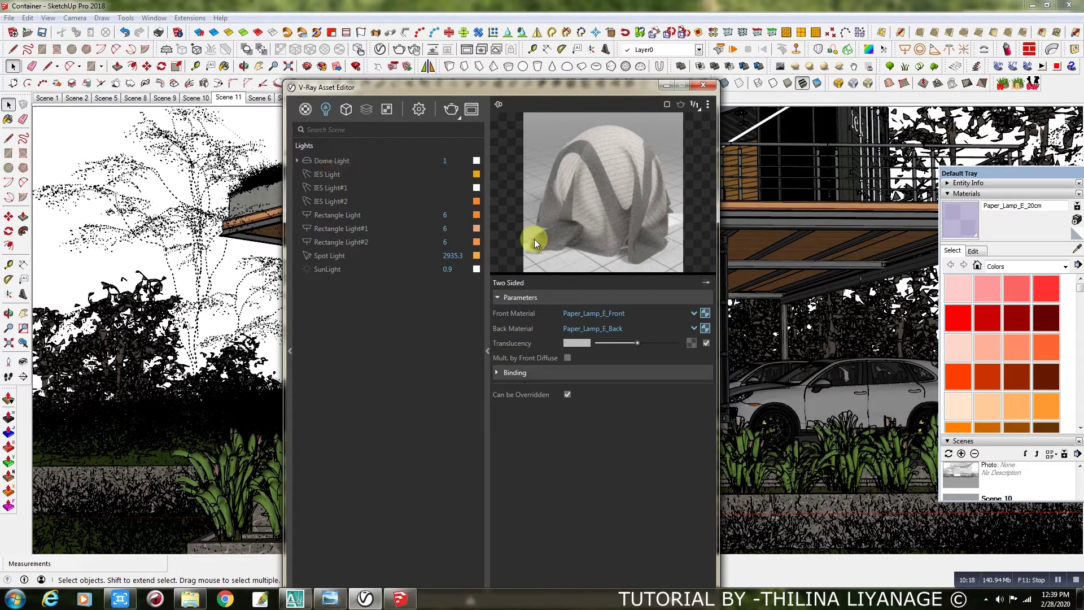
Step: Open the Dome Light's HDR bitmap and show its file selection with the sky image name 036-free-hdri-skies-com, then close it
click(333, 160)
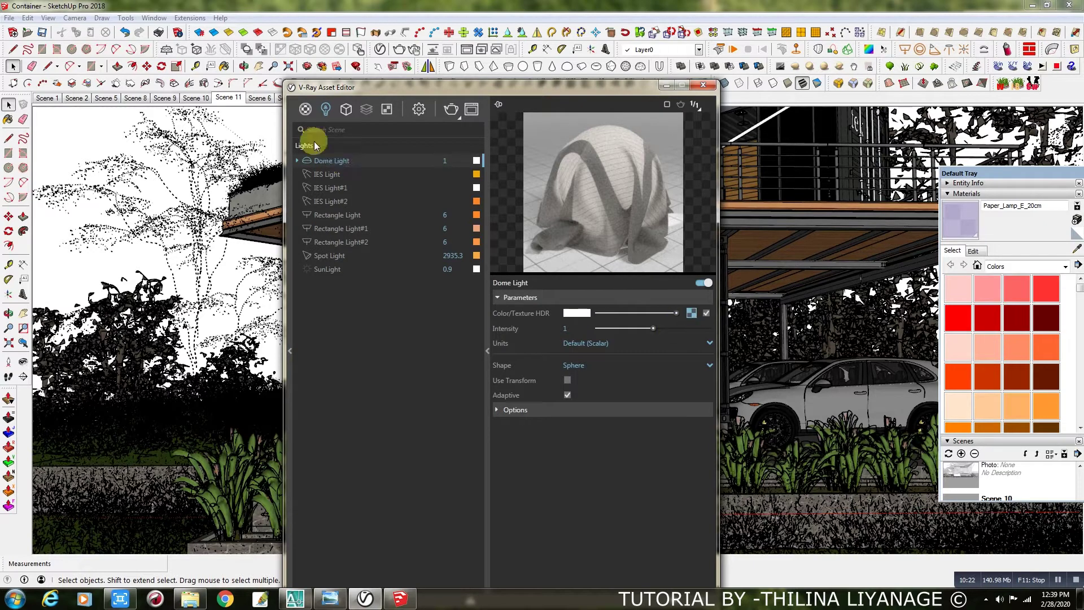
click(690, 314)
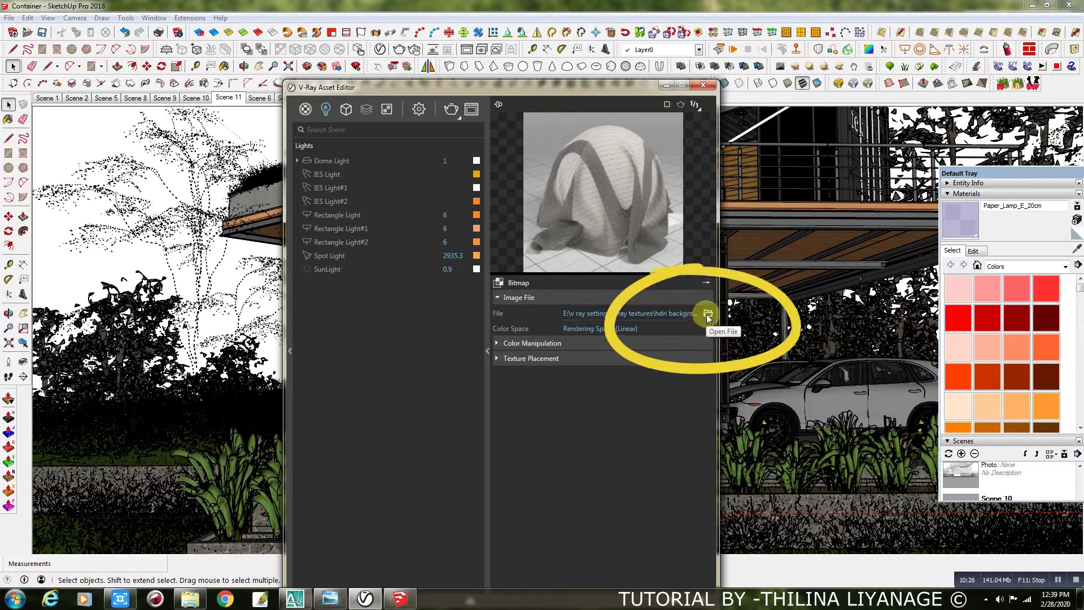
click(707, 314)
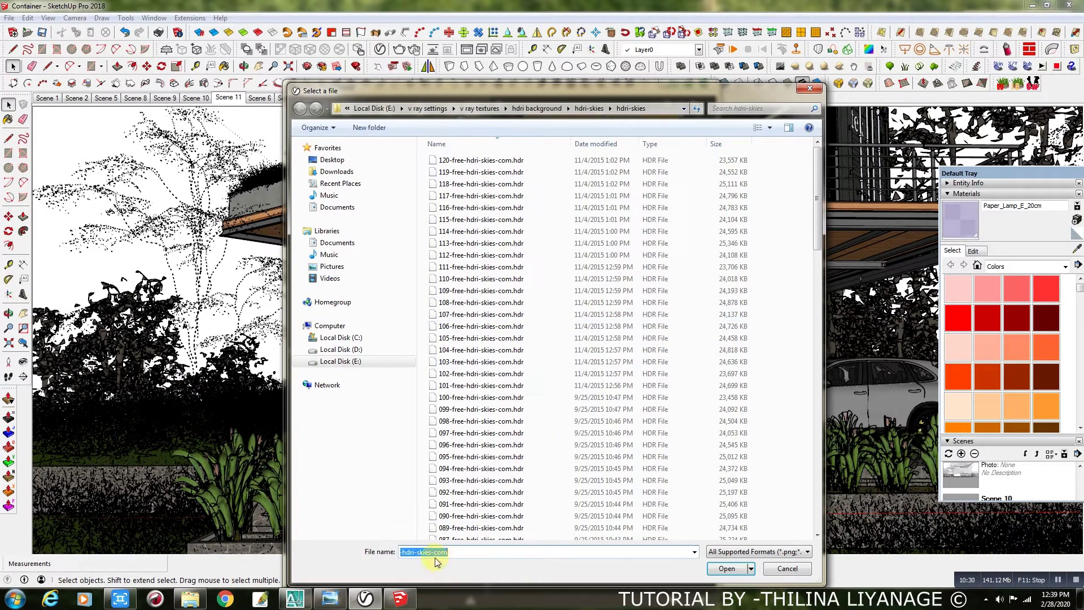
click(500, 551)
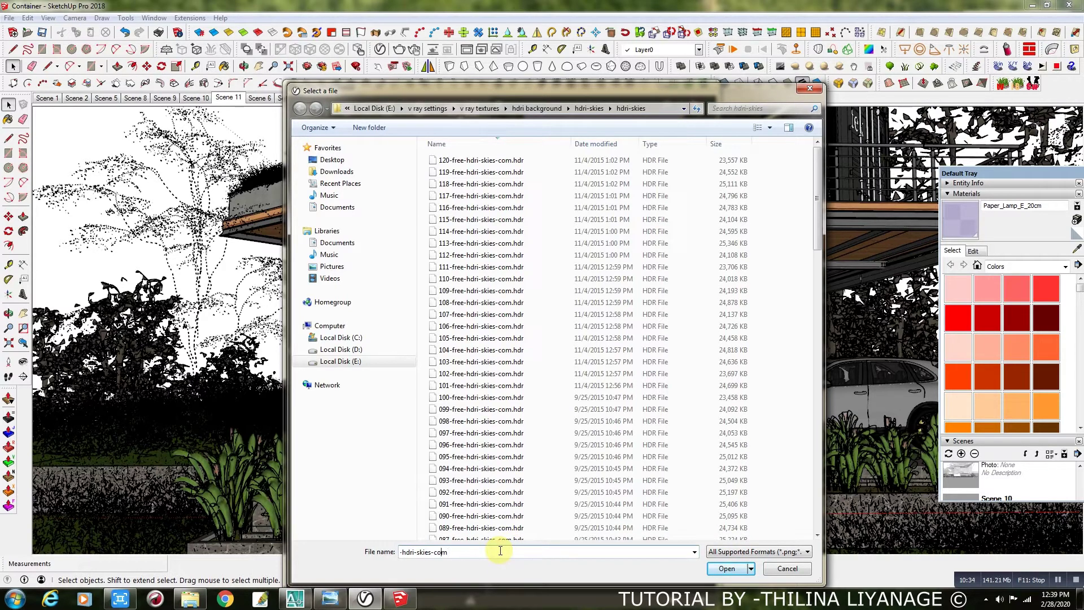
key(Home)
text(036-free)
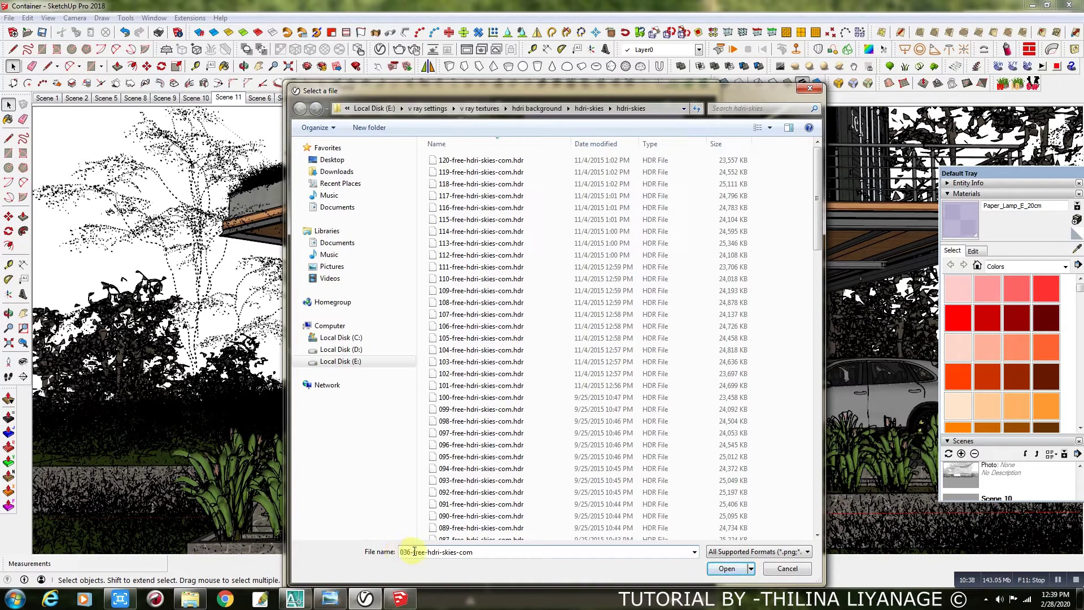
click(727, 569)
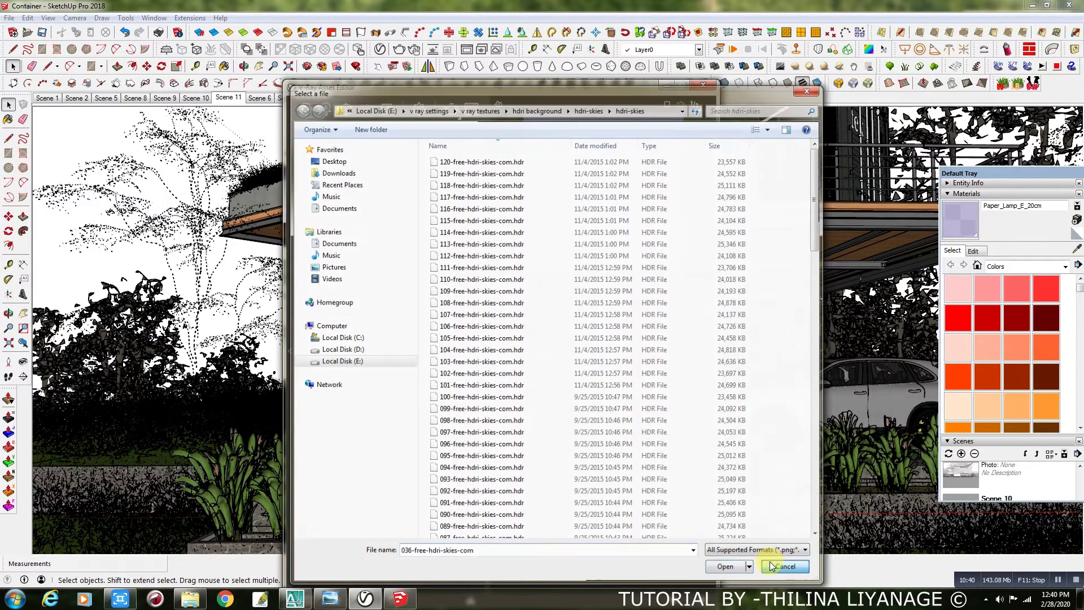
Step: Examine the sky bitmap's color manipulation and texture placement settings, and return to the Dome Light's parameters
click(537, 345)
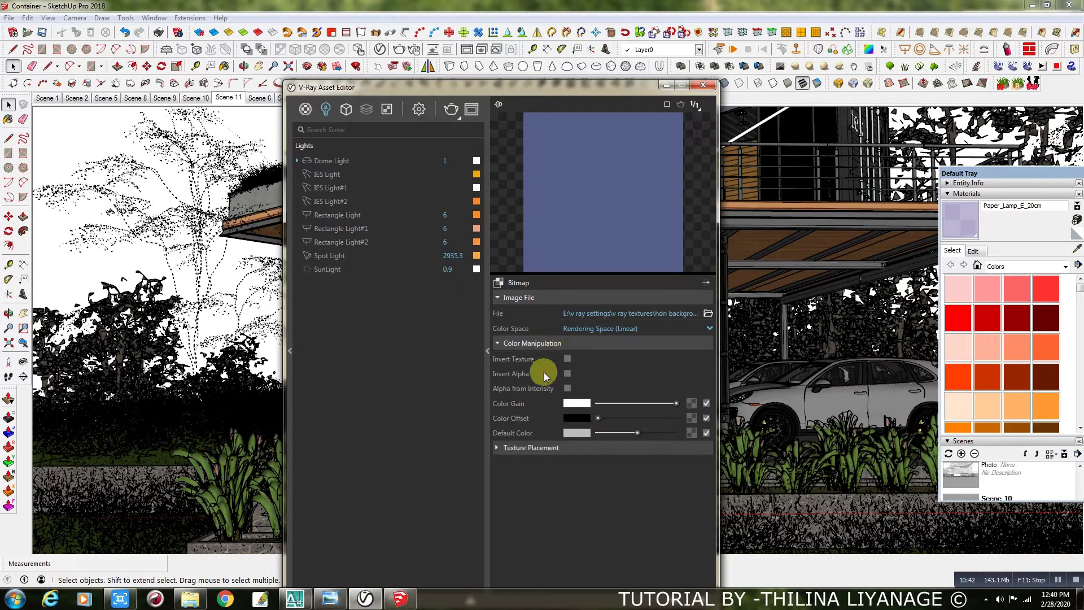
click(529, 344)
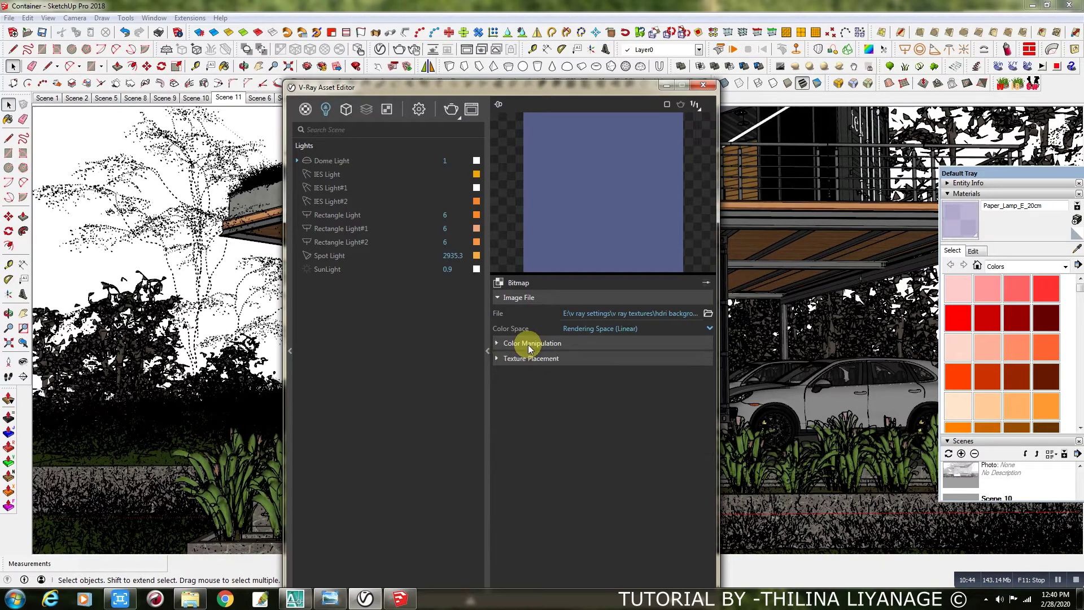
click(528, 358)
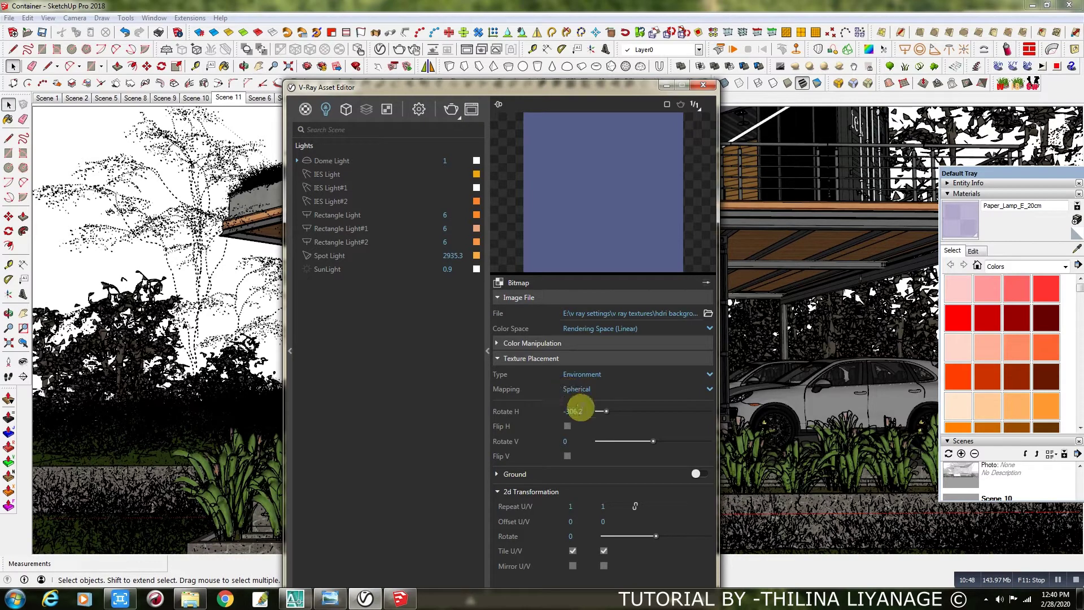
click(342, 163)
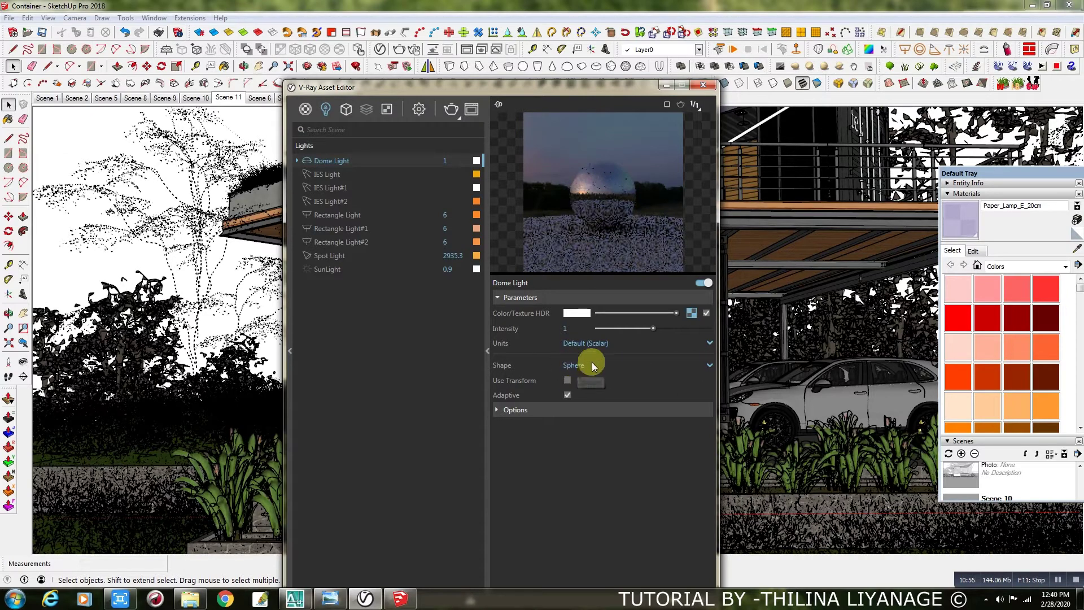
Step: Examine the parameters of IES Light and IES Light#2, moving the Asset Editor clear of the container
click(333, 176)
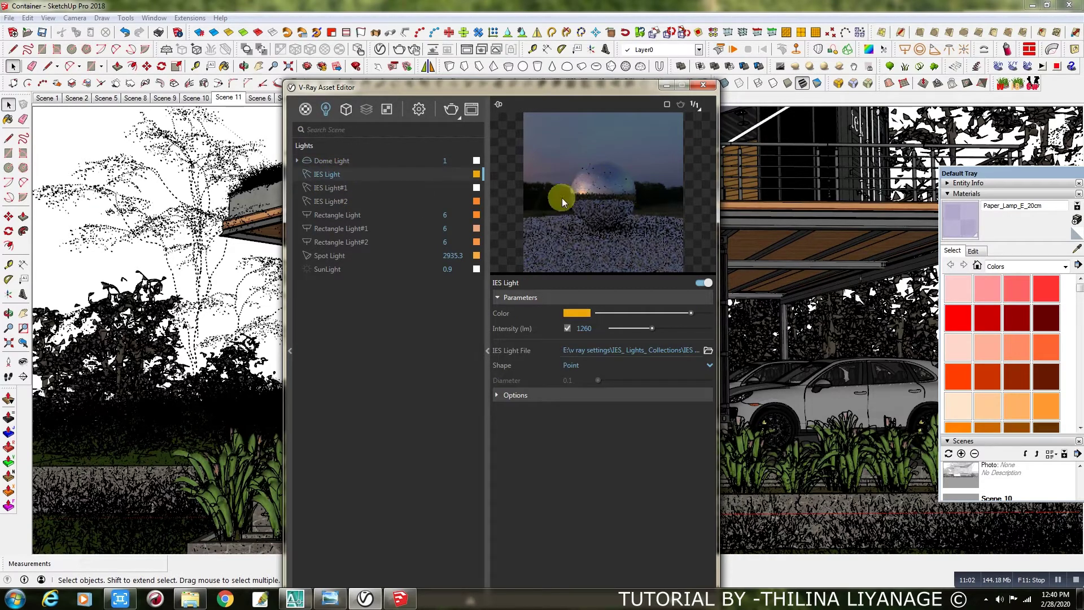
drag(610, 89, 387, 71)
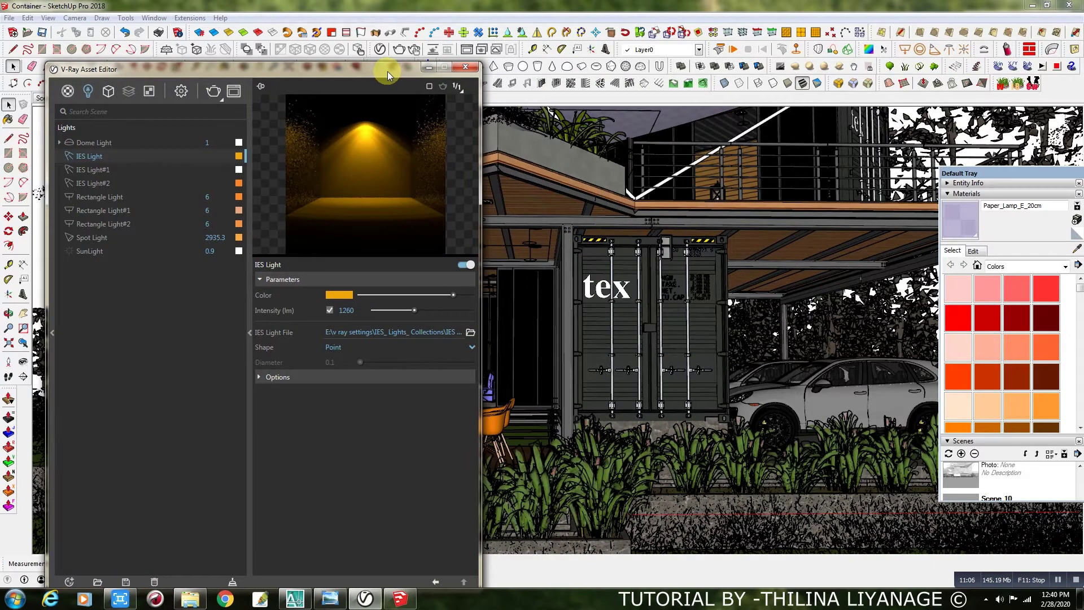
drag(387, 71, 391, 70)
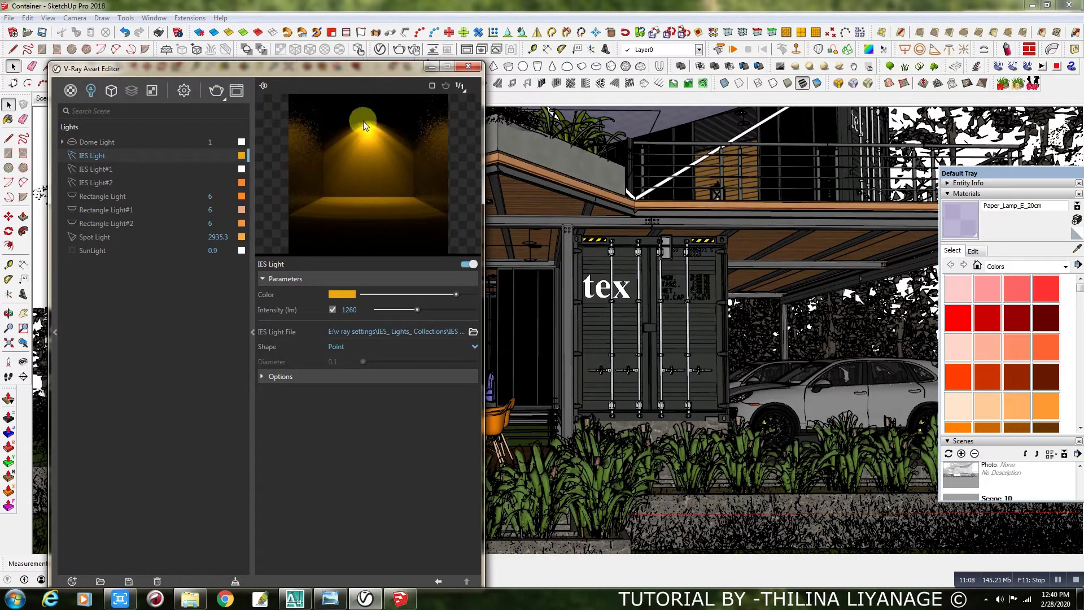
click(104, 184)
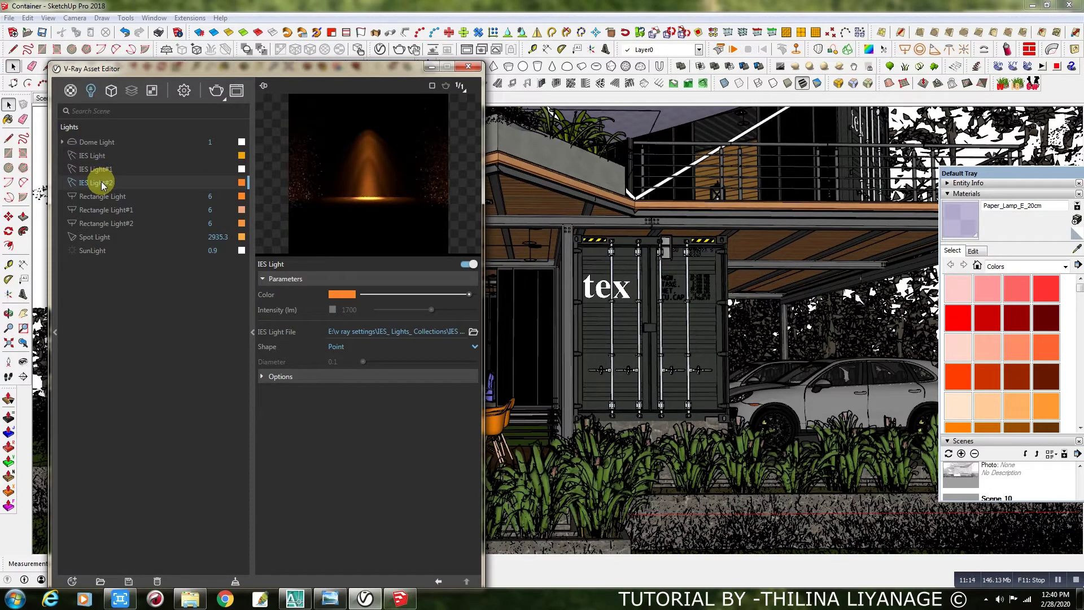
Step: Move the Asset Editor clear of the dining terrace and open the ceiling downlight component for editing
drag(215, 73, 750, 53)
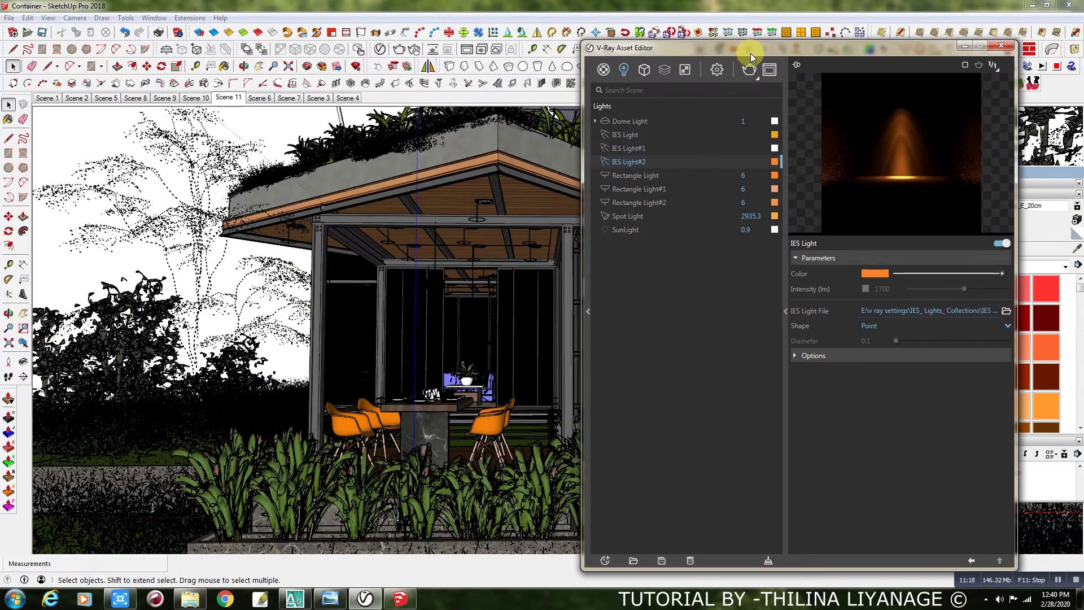
click(11, 68)
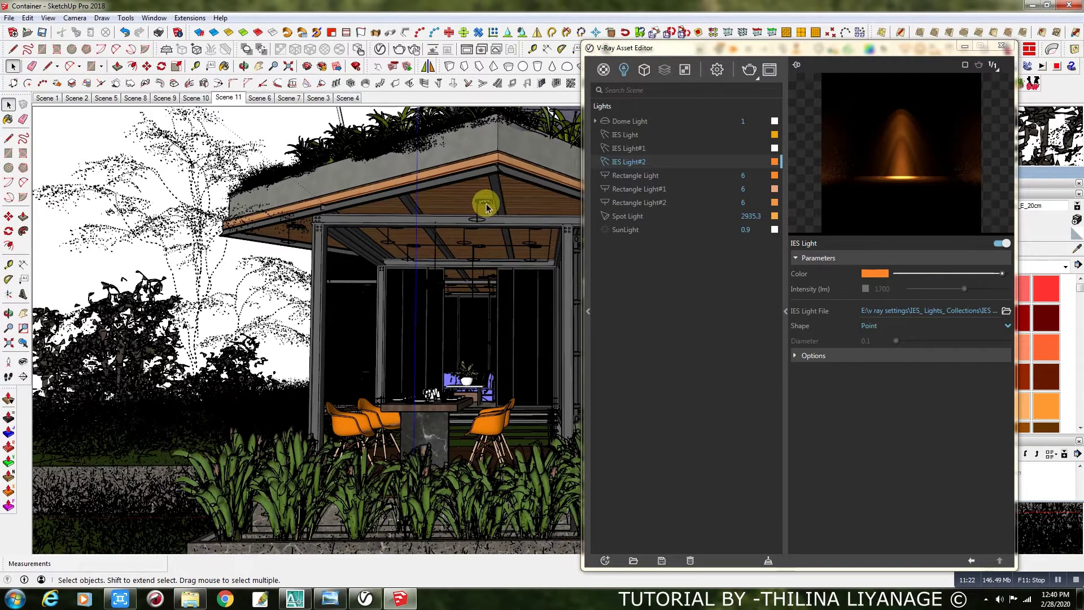
double_click(486, 207)
key(h)
drag(384, 243, 310, 242)
scroll(373, 201, up, 6)
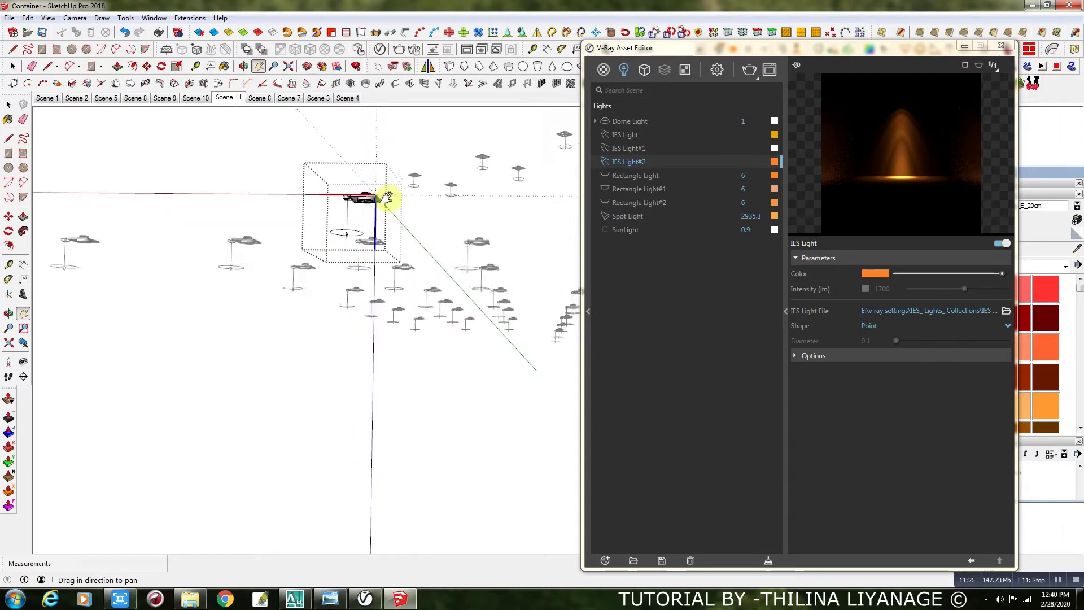
middle_drag(295, 213, 317, 194)
Step: Move the IES light about 6 inches so it sits directly beneath the downlight fixture
click(13, 66)
triple_click(167, 199)
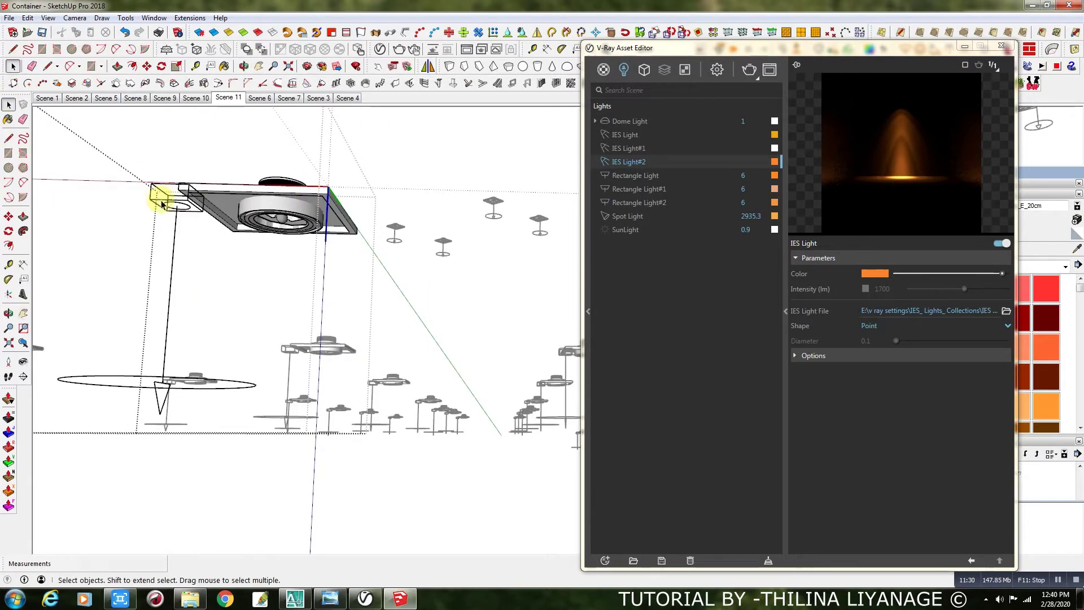
click(147, 66)
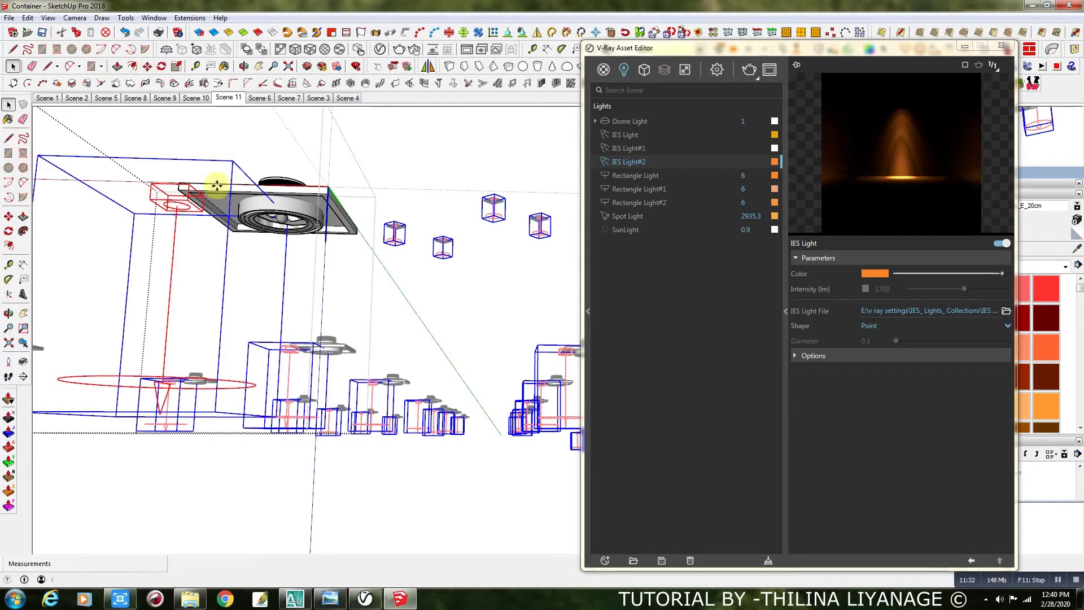
drag(201, 199, 306, 226)
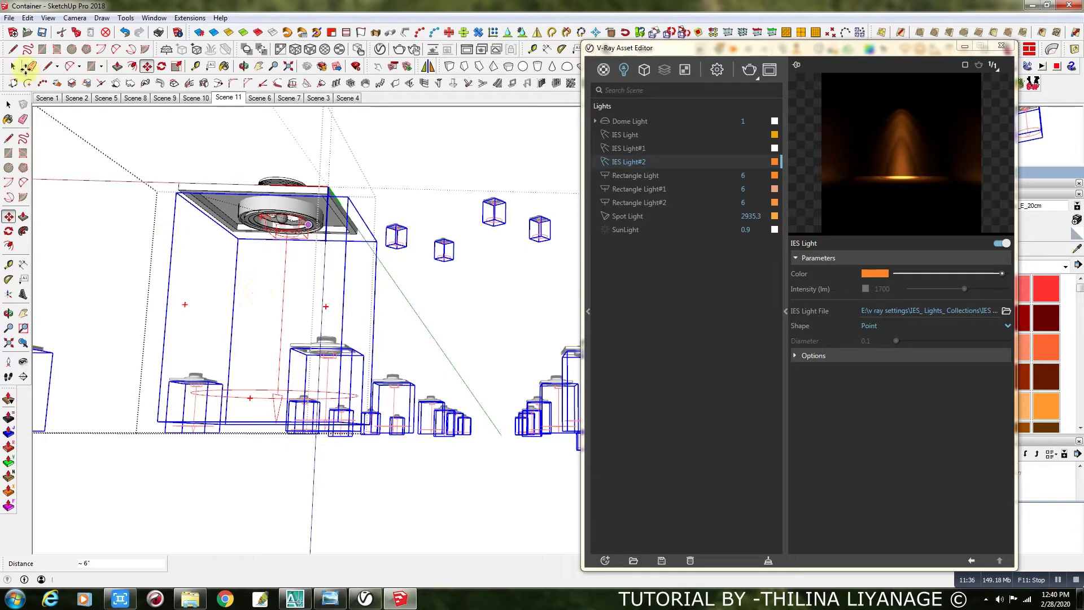
click(13, 66)
Step: Examine the options and light color of IES Light#2, closing the color picker without a change
click(782, 289)
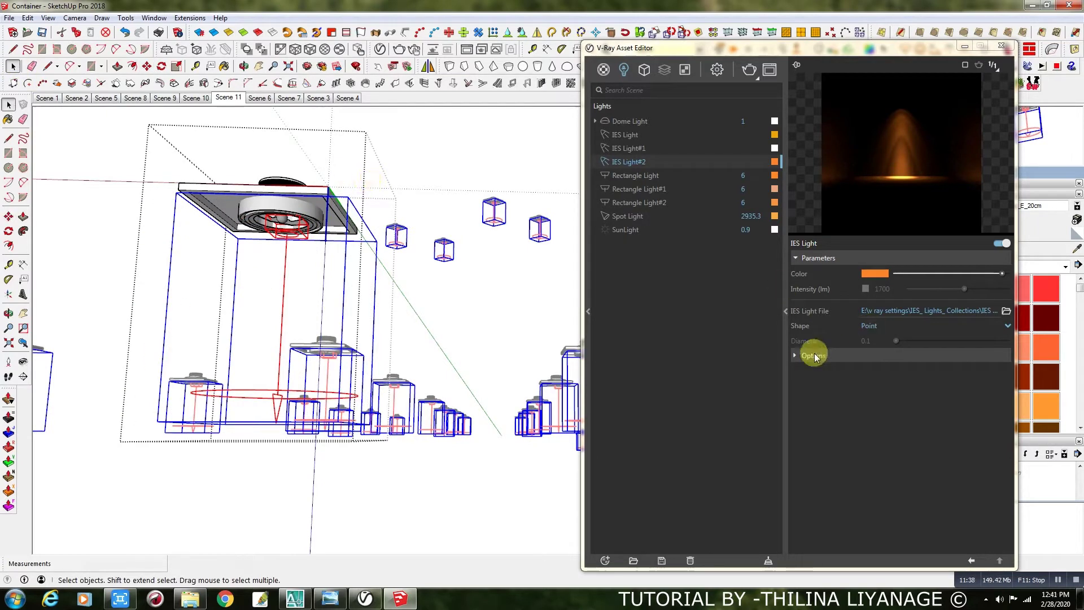
click(812, 355)
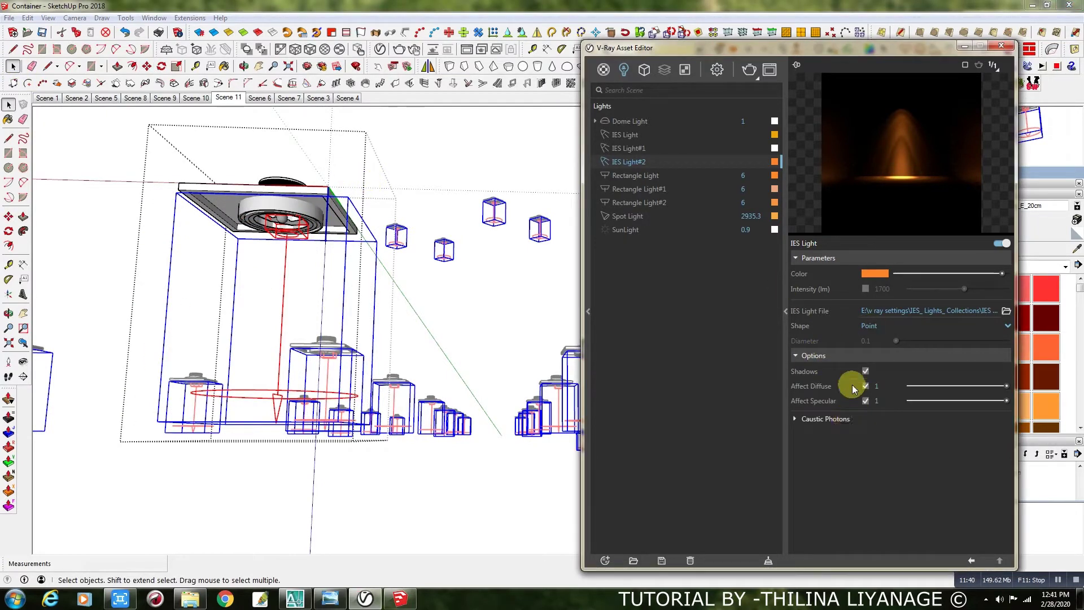
click(878, 275)
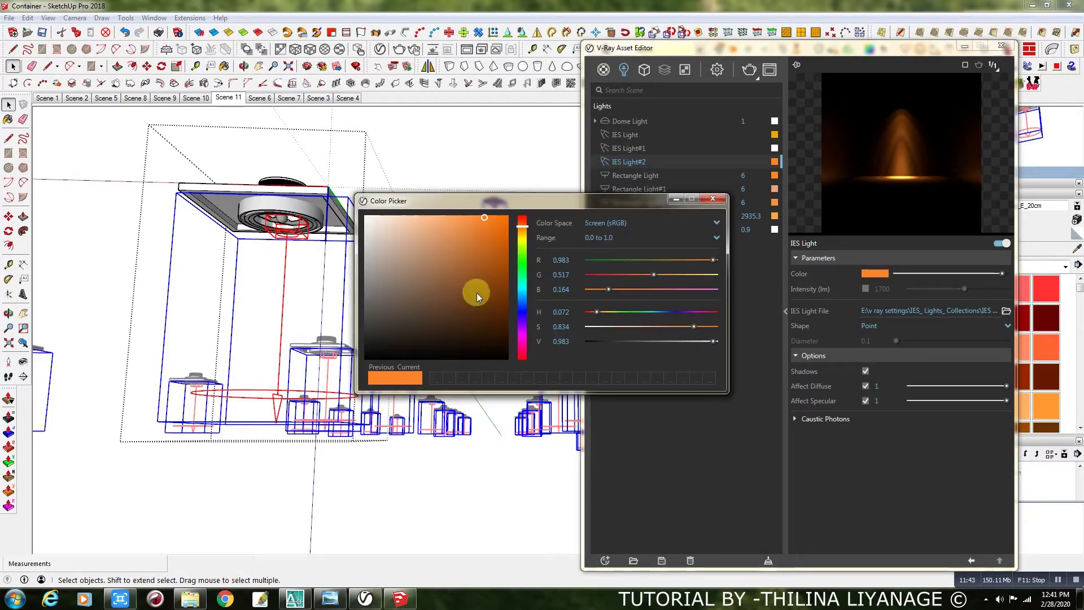
click(713, 199)
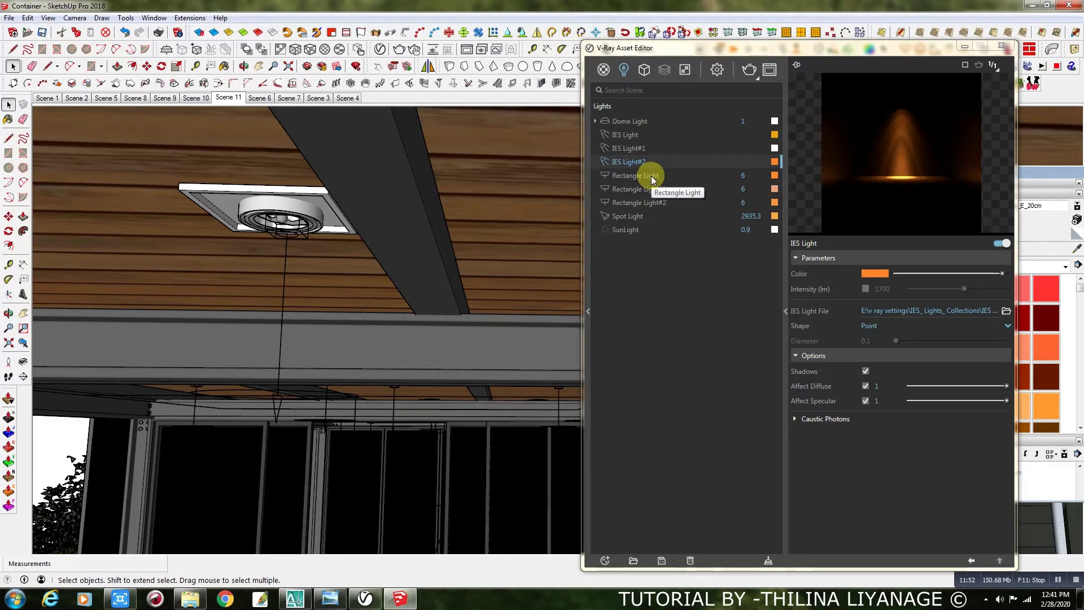
Step: Examine Rectangle Light's parameters and options, and view its placement over the upper deck
click(651, 179)
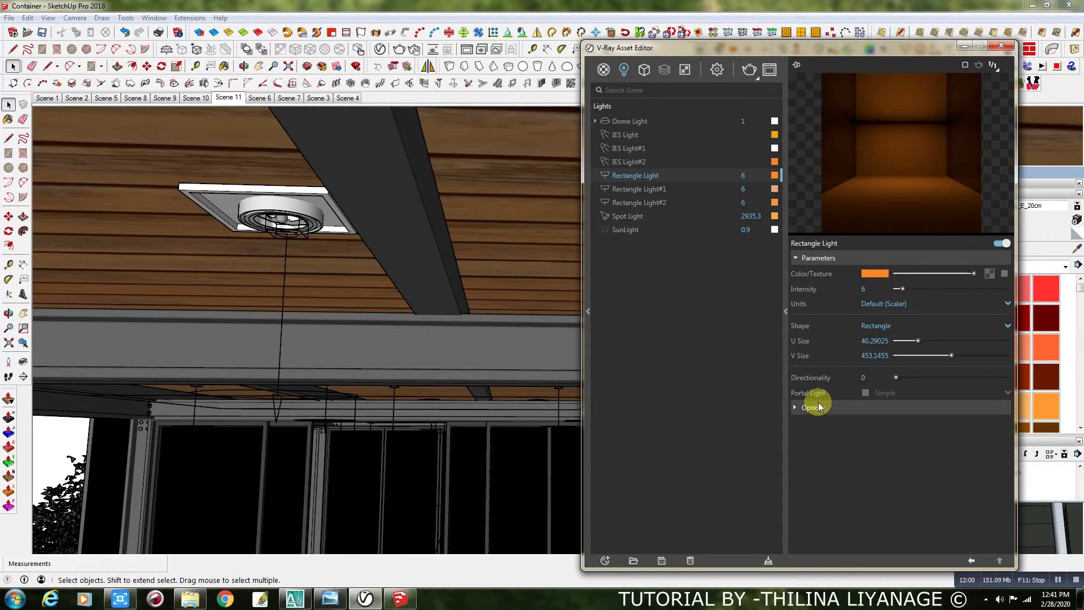
click(796, 408)
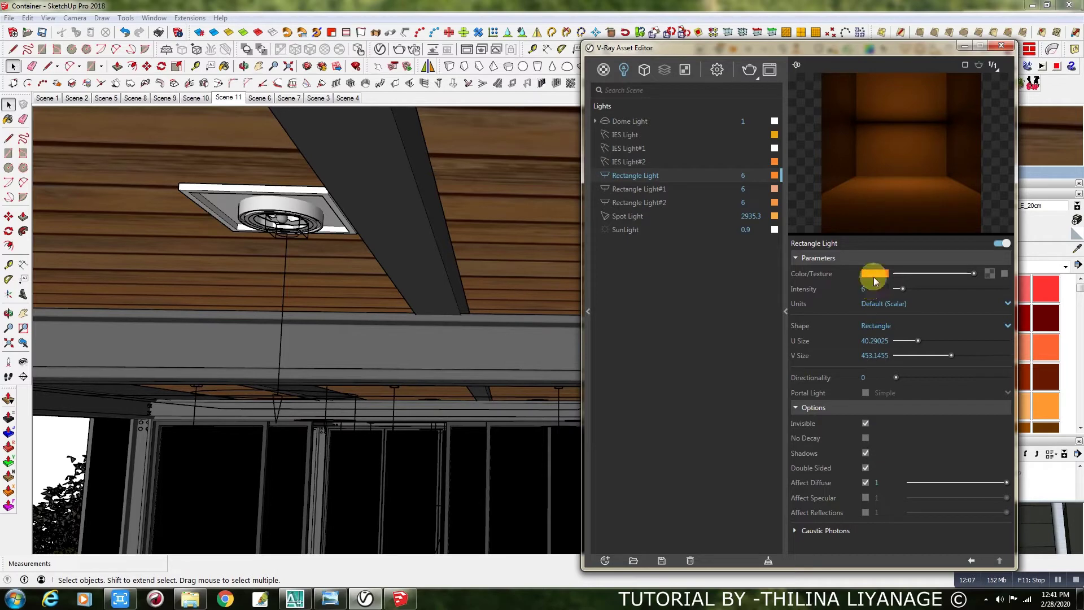
key(o)
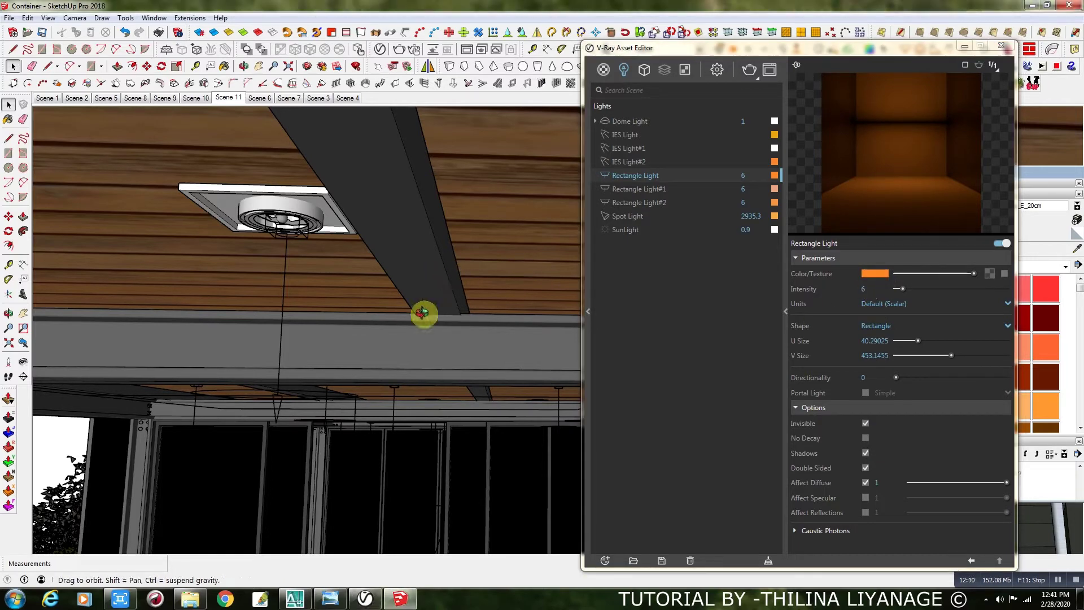
middle_drag(405, 387, 415, 365)
scroll(415, 366, down, 2)
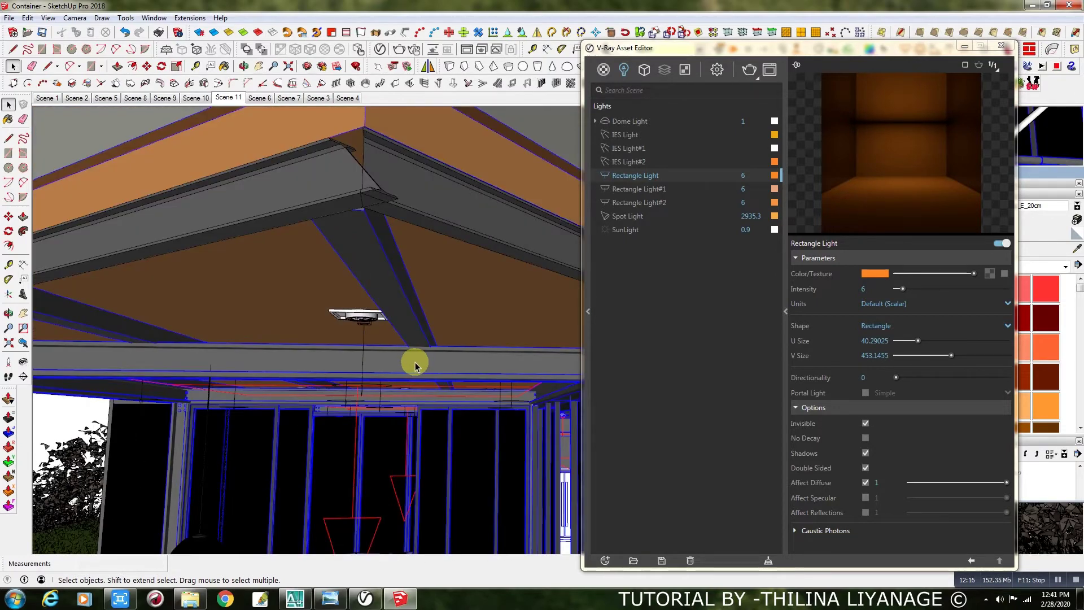
scroll(415, 366, down, 1)
scroll(415, 366, down, 2)
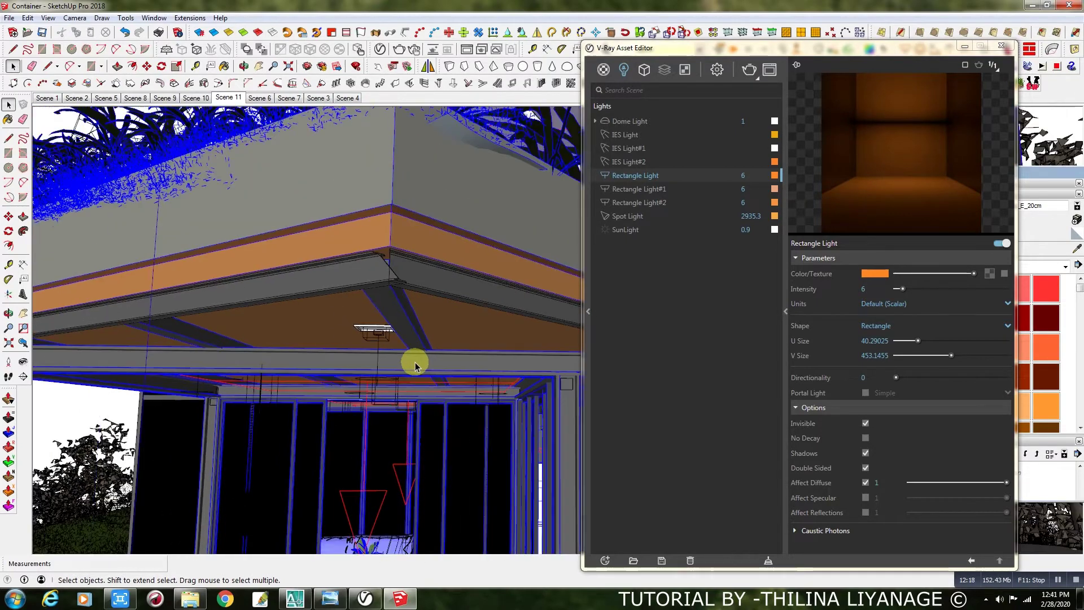
scroll(415, 365, down, 2)
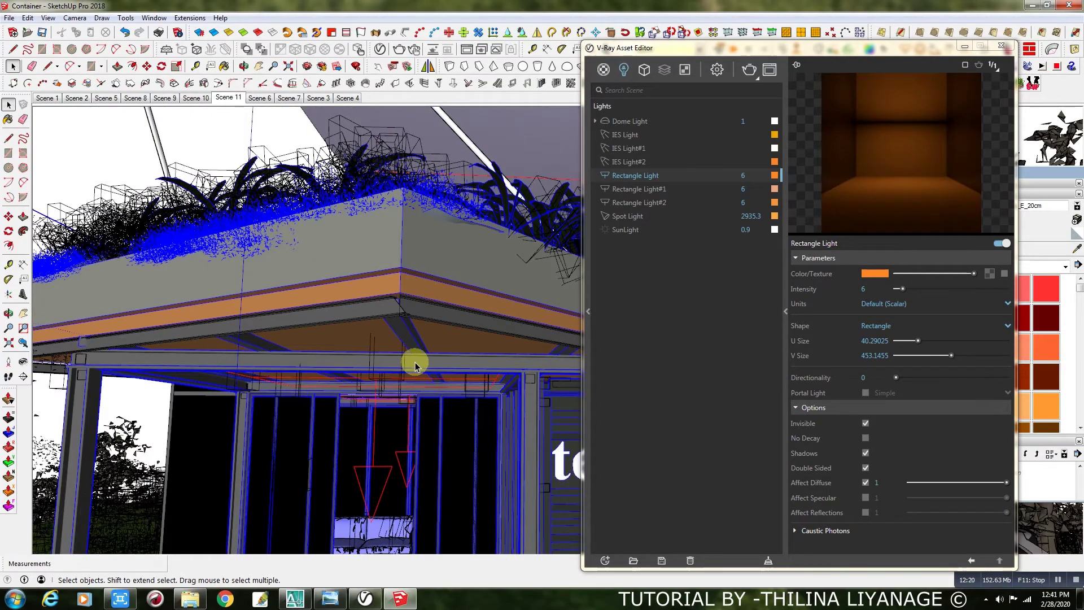
scroll(415, 366, down, 4)
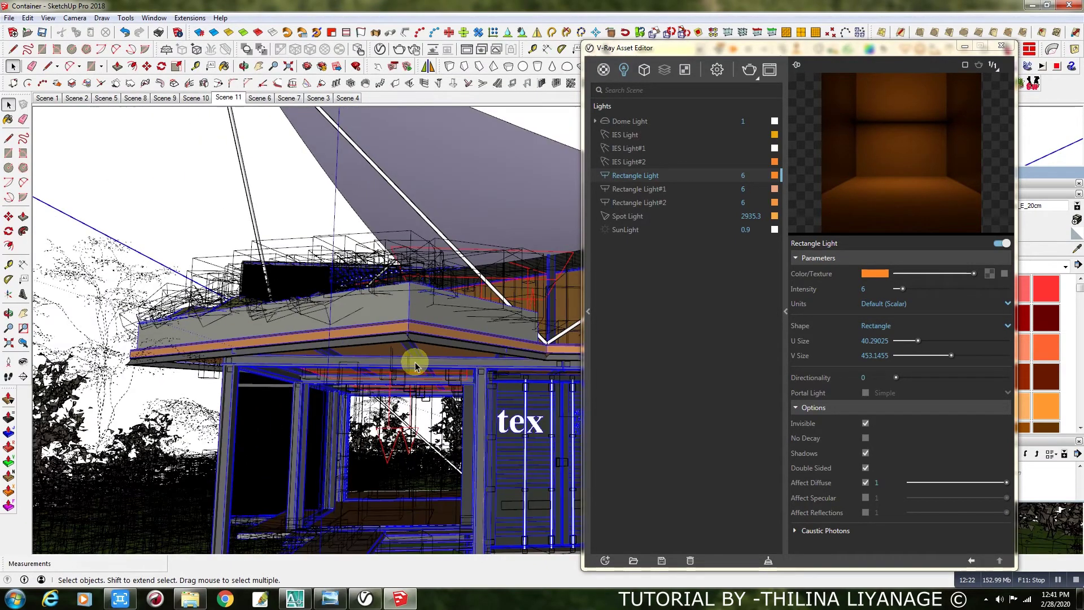
scroll(415, 366, down, 2)
middle_drag(249, 319, 334, 480)
click(11, 67)
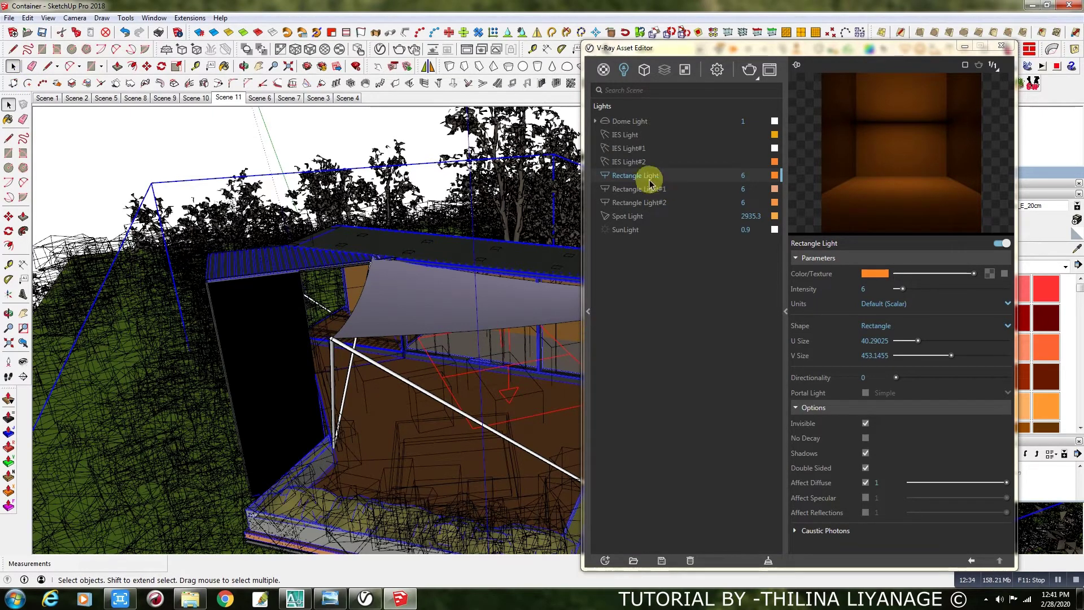
Step: Examine the rectangle light beneath the ceiling of the upper container room, beside the wall-mounted TV
click(259, 69)
drag(423, 345, 391, 225)
scroll(333, 213, up, 8)
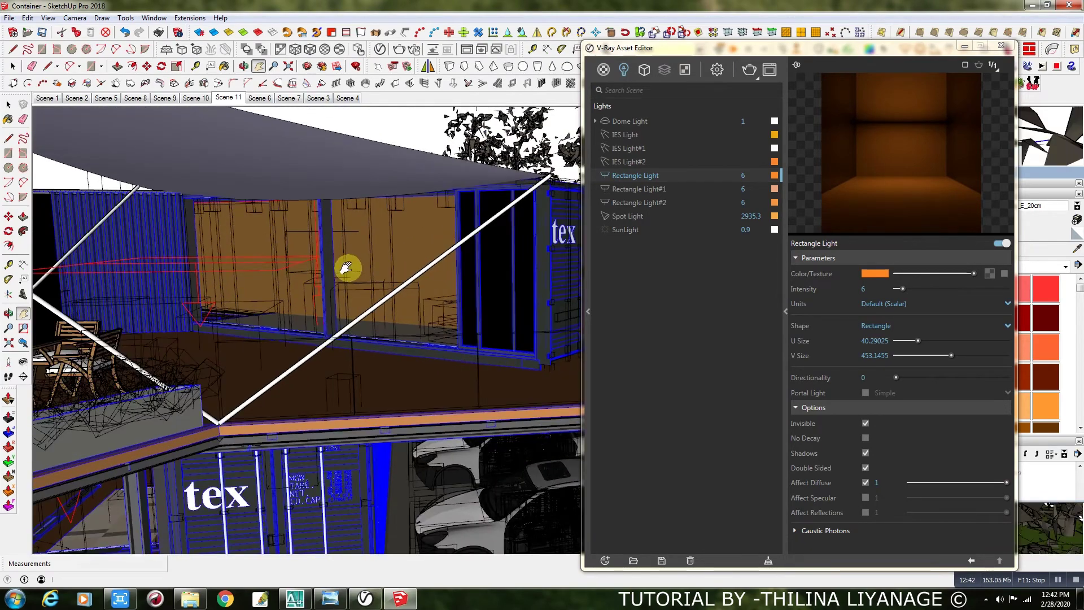
scroll(342, 245, up, 2)
scroll(307, 192, up, 4)
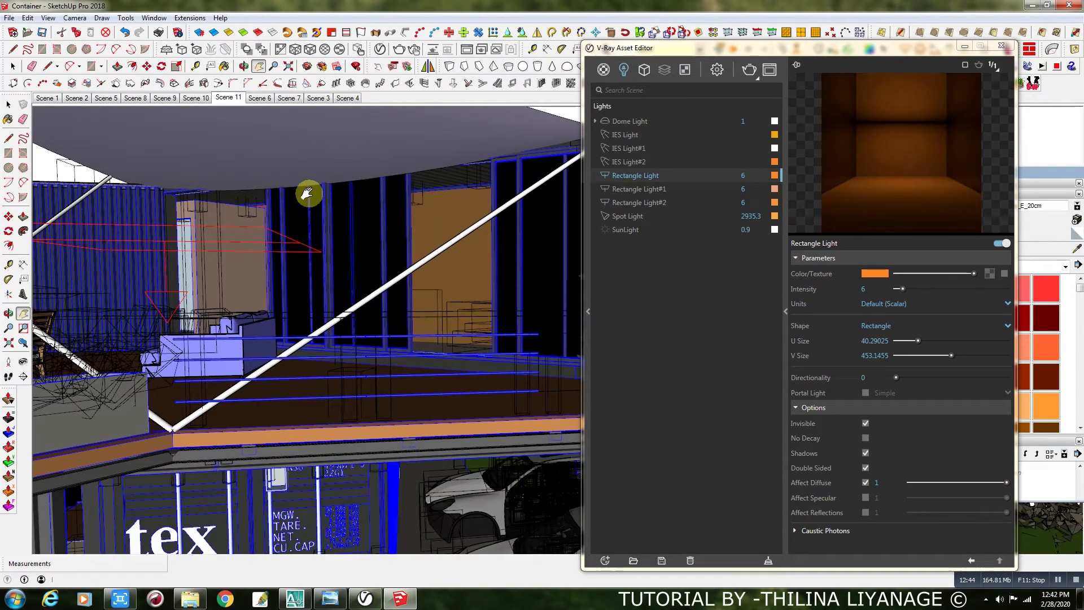
scroll(297, 257, down, 2)
scroll(367, 285, down, 3)
scroll(283, 283, down, 2)
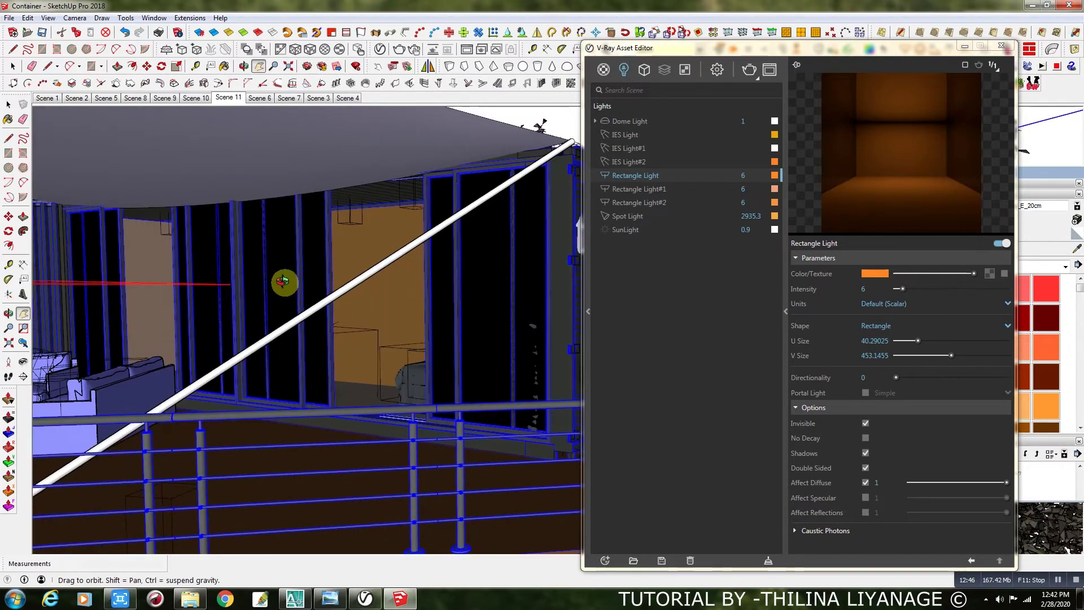
scroll(264, 278, down, 2)
scroll(283, 262, up, 8)
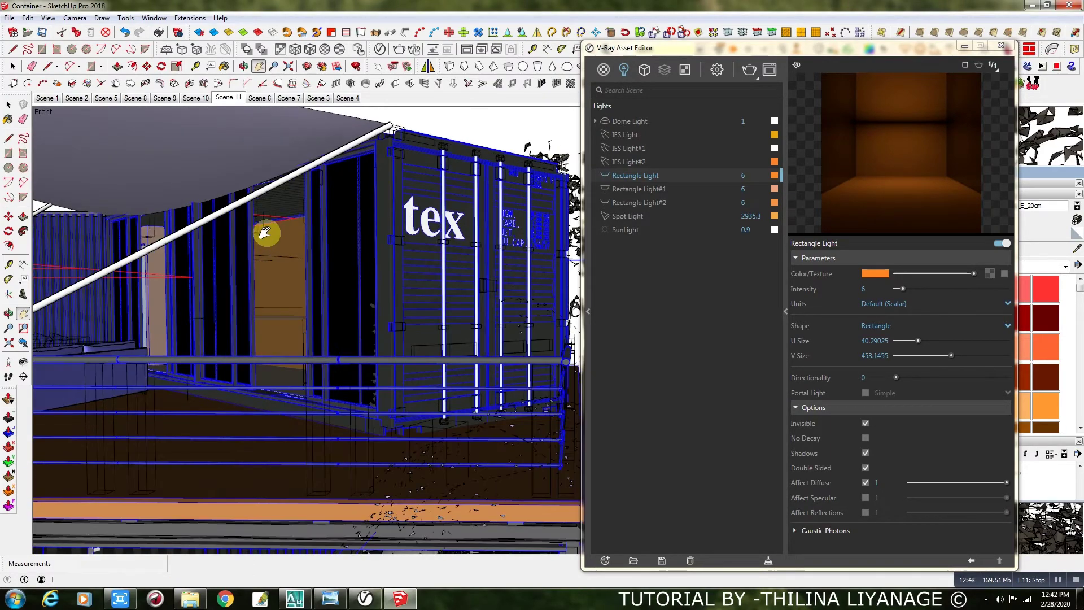
scroll(263, 231, up, 8)
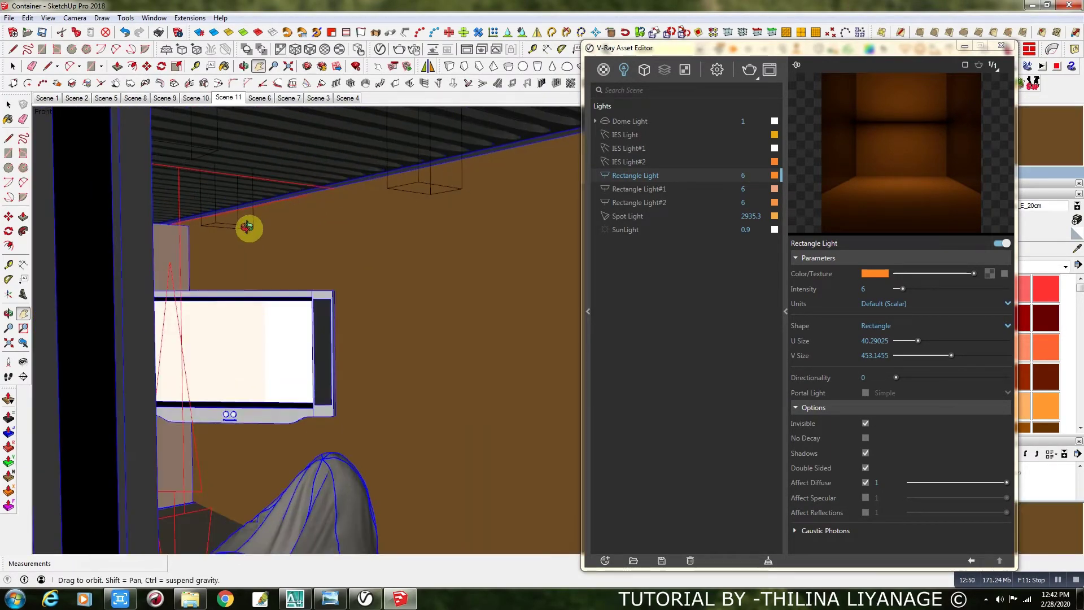
scroll(270, 229, down, 4)
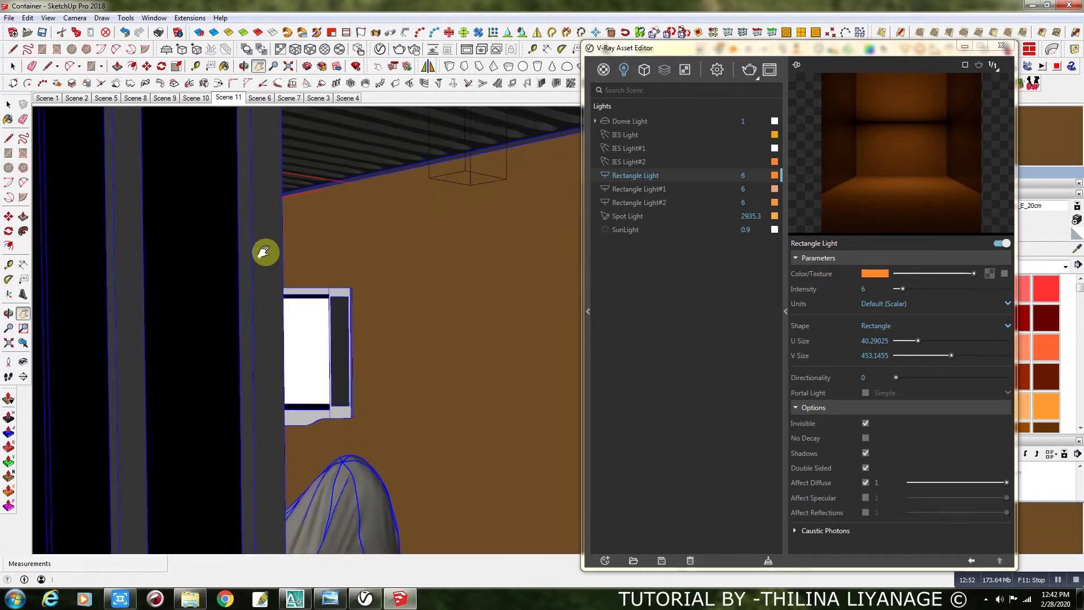
scroll(265, 252, up, 5)
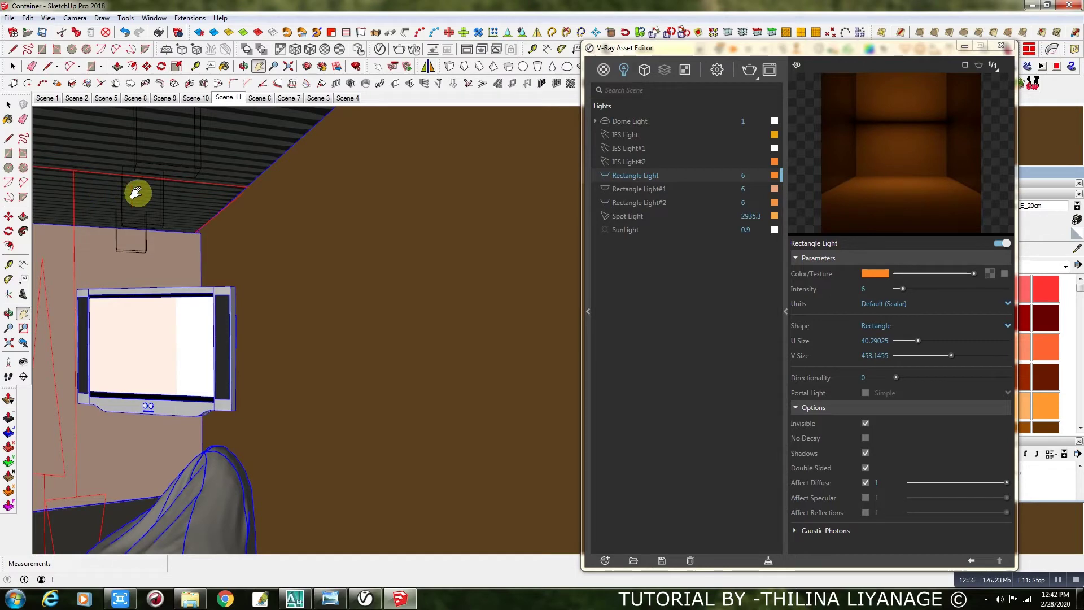
middle_drag(325, 278, 518, 283)
Step: Leave the upper room and examine the lights around the ground-floor rooms and the deck from the garden side
scroll(506, 298, down, 5)
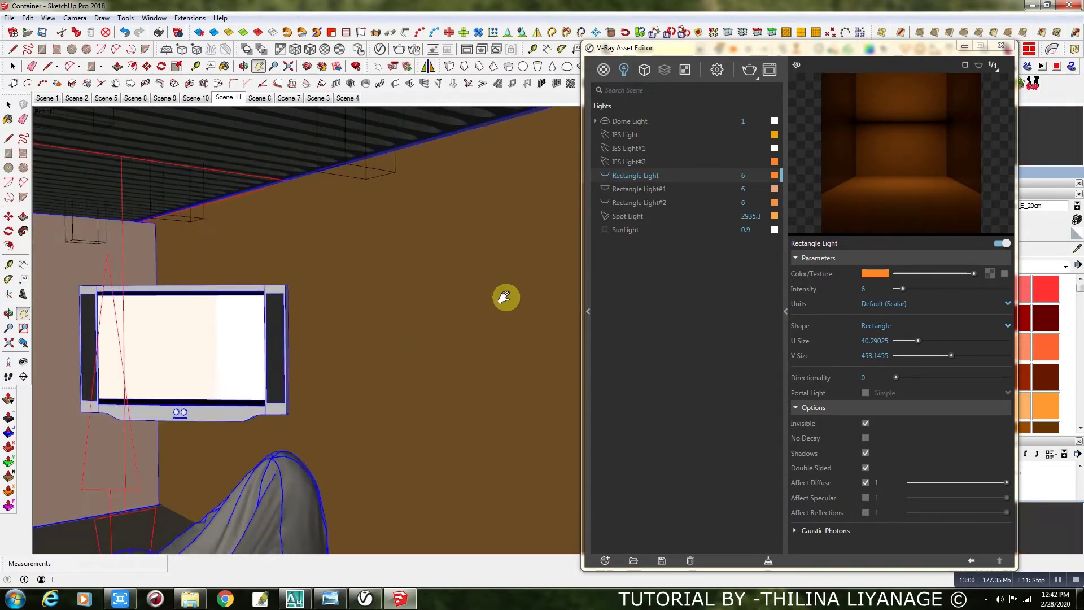
scroll(504, 298, down, 10)
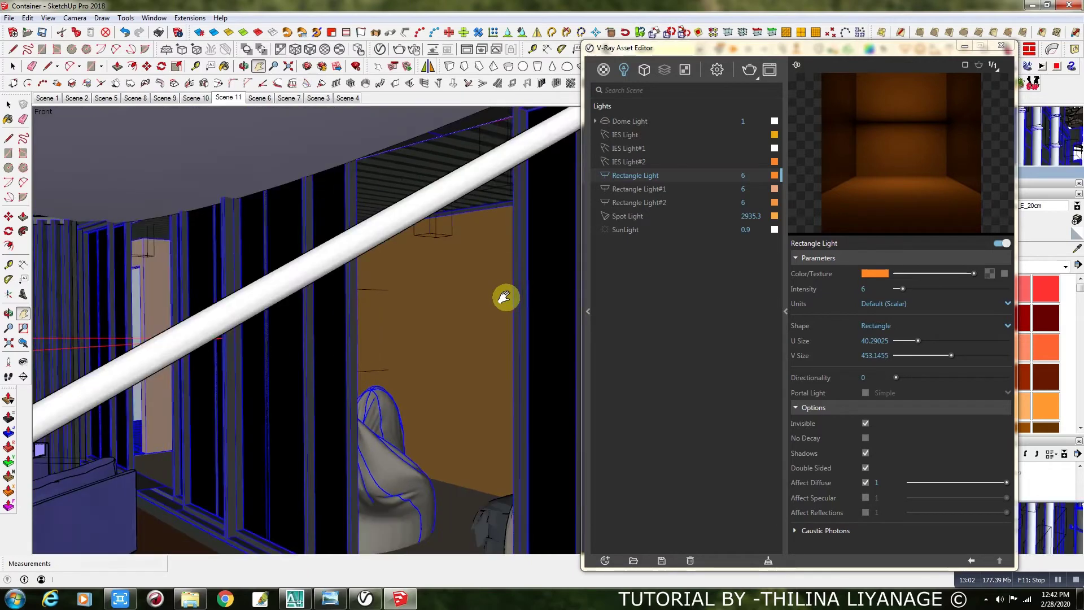
scroll(504, 297, down, 10)
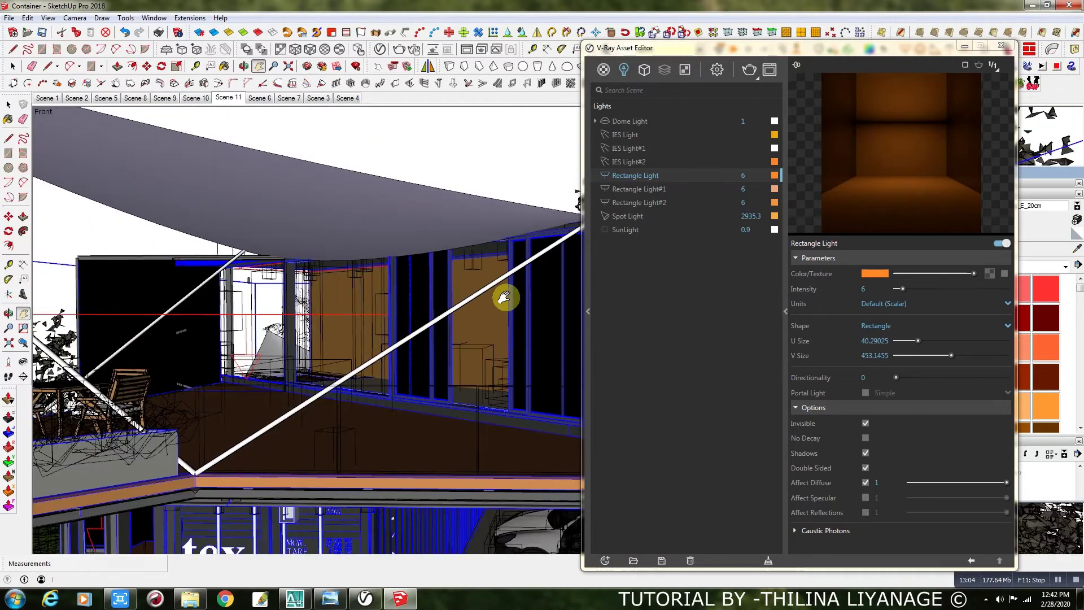
drag(426, 422, 422, 380)
middle_drag(422, 380, 368, 381)
shift+middle_drag(314, 314, 507, 273)
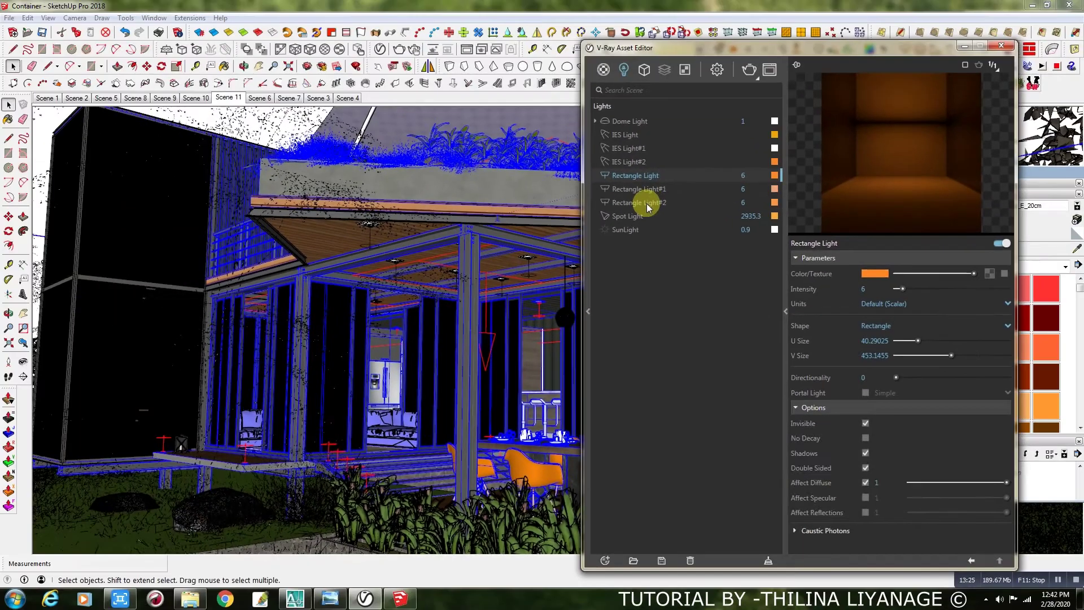
Step: Examine the parameters of Rectangle Light#1 and Rectangle Light#2, and view the rectangle lights on both floors from outside
click(585, 136)
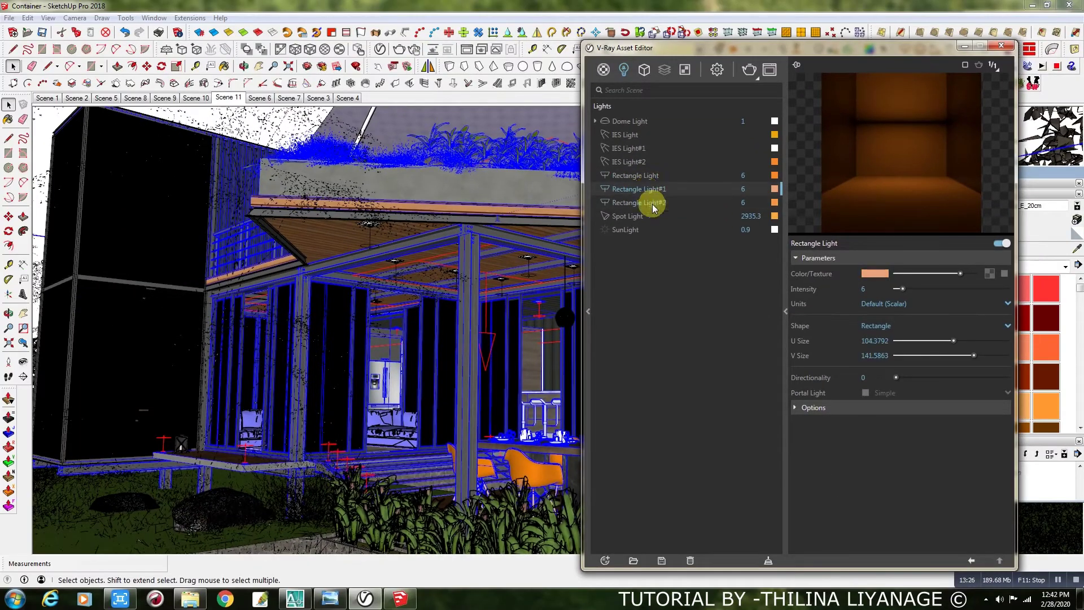
click(654, 206)
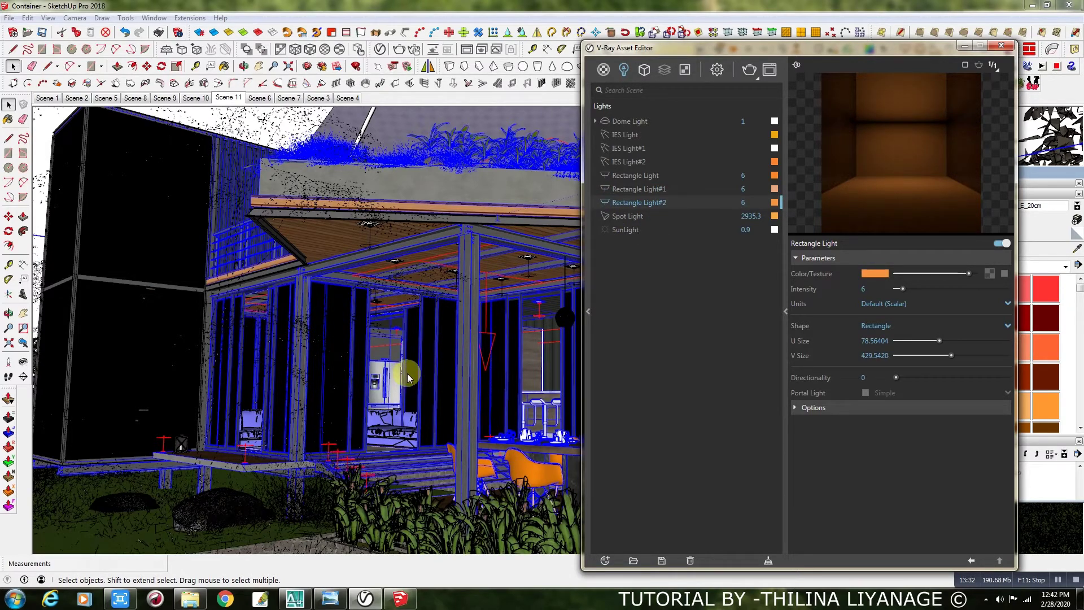
key(m)
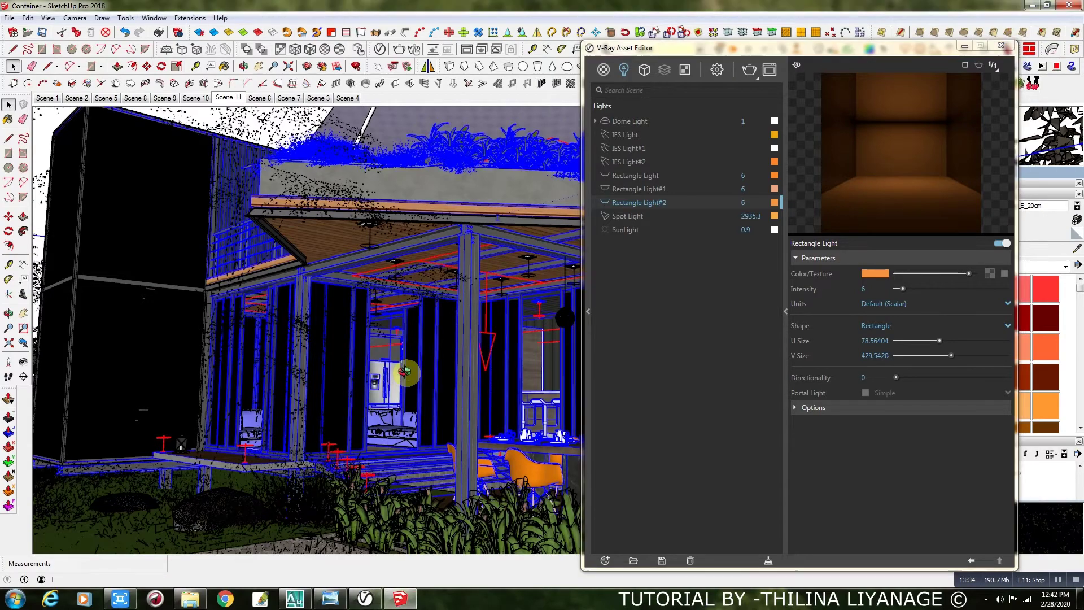
scroll(463, 418, up, 3)
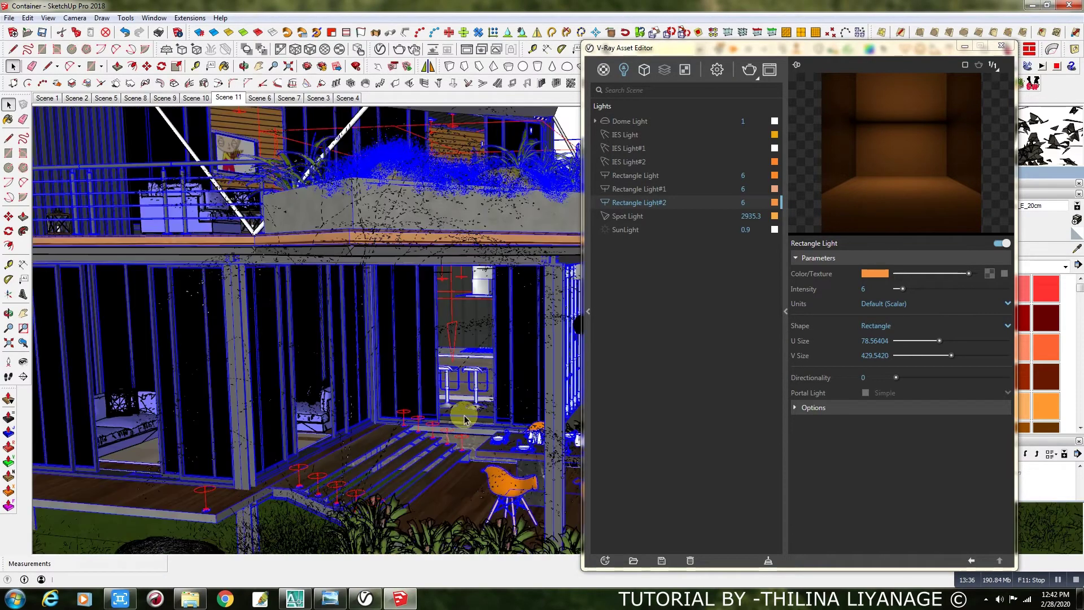
scroll(283, 383, up, 3)
scroll(492, 443, up, 3)
scroll(491, 443, down, 4)
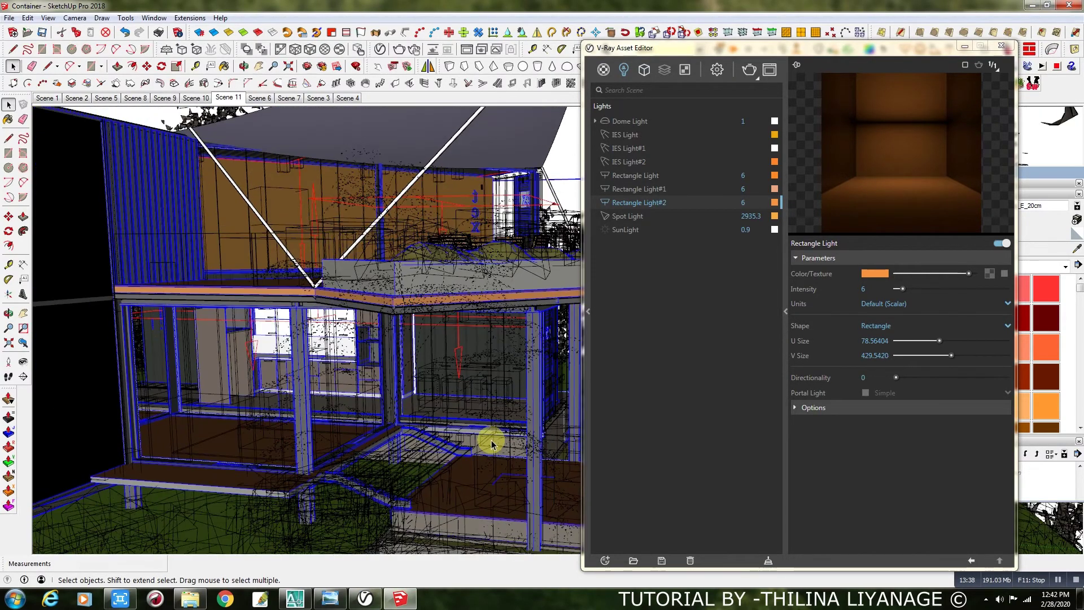
middle_drag(492, 444, 395, 443)
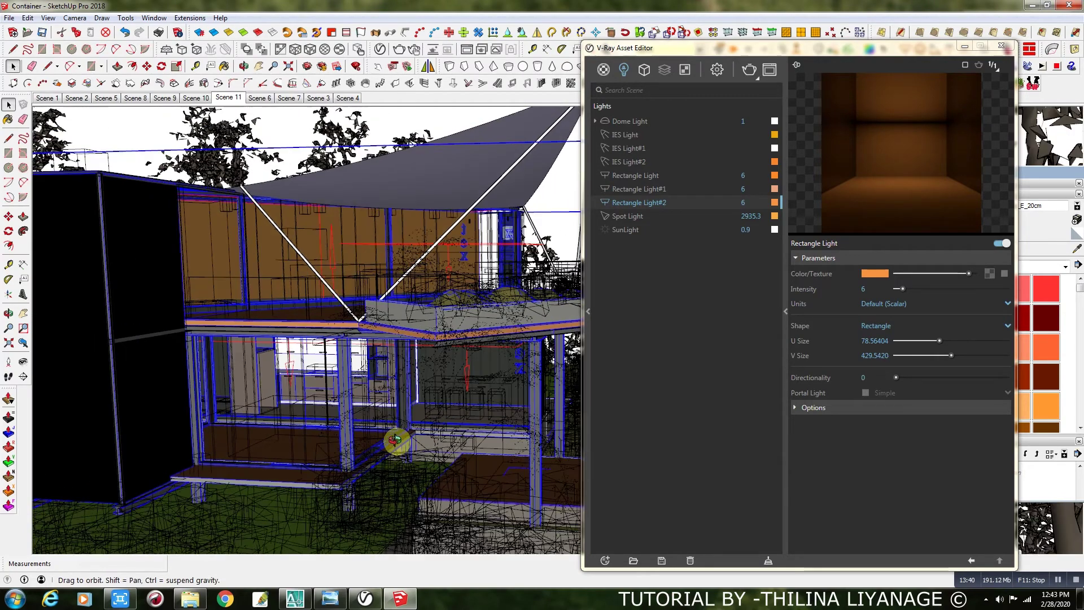
Step: View render A in Windows Photo Viewer, return to SketchUp, and view the garden trees beside the tensile canopy
mouse_move(330, 599)
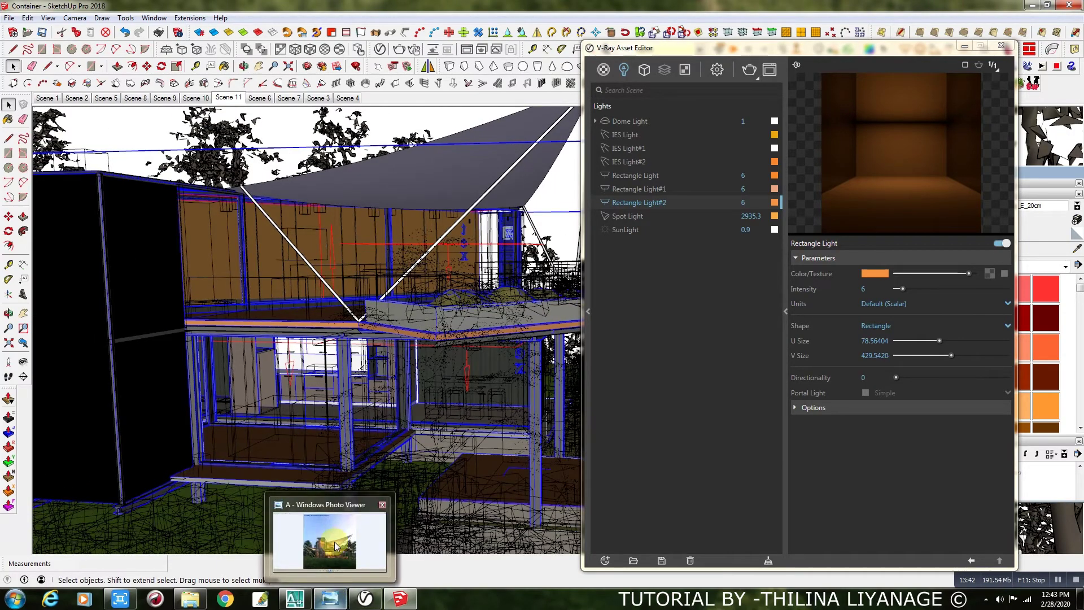
click(335, 541)
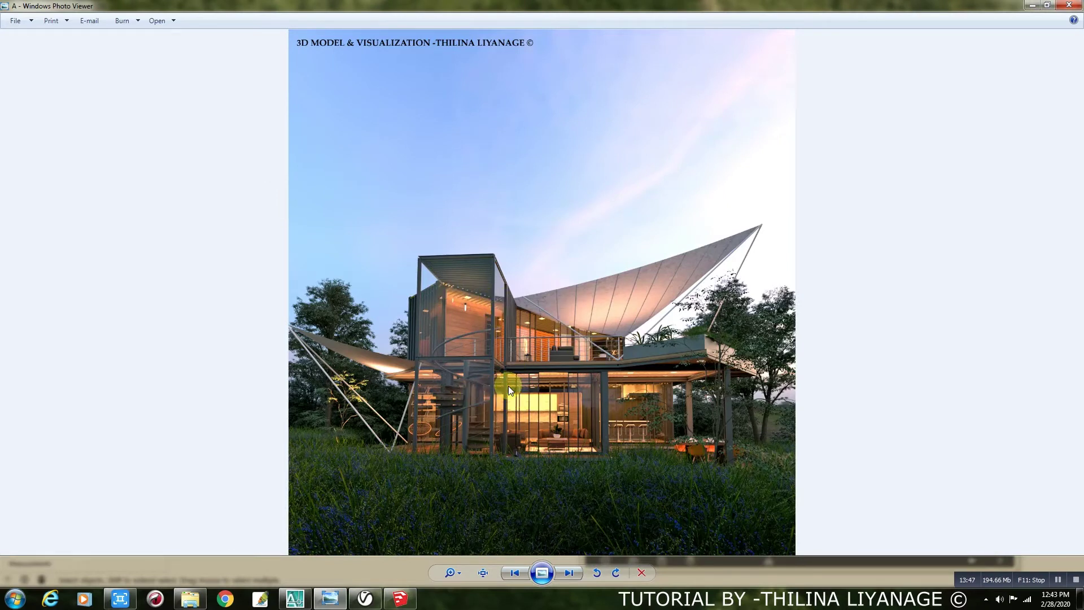
click(400, 600)
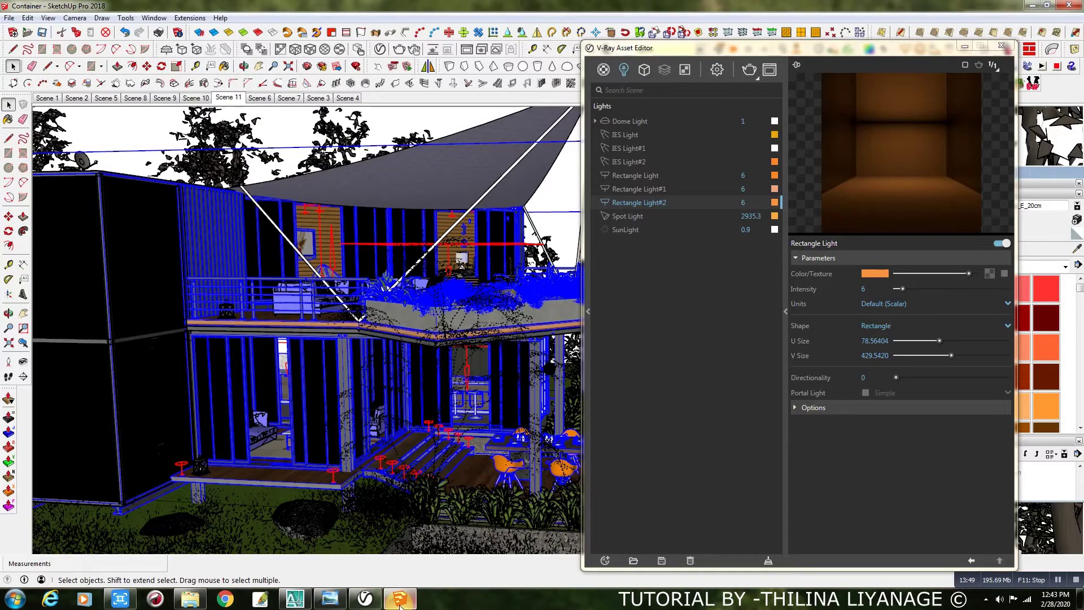
click(259, 66)
drag(252, 271, 269, 344)
scroll(237, 404, up, 5)
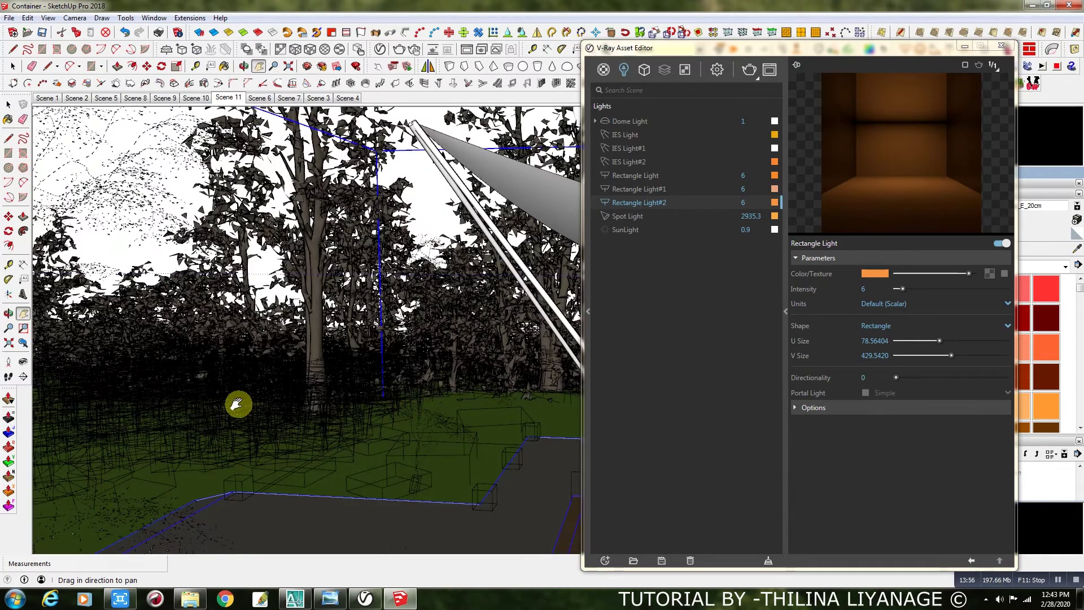
mouse_move(249, 415)
middle_down()
mouse_move(295, 416)
mouse_move(409, 386)
mouse_move(438, 233)
mouse_move(345, 383)
mouse_move(411, 233)
mouse_move(363, 346)
mouse_move(499, 358)
mouse_move(429, 399)
mouse_move(468, 379)
mouse_move(508, 407)
mouse_move(447, 426)
mouse_move(484, 213)
mouse_move(399, 360)
mouse_move(420, 325)
middle_up()
Step: Switch to Windows Photo Viewer and examine the lit garden tree in render A and in render D
click(330, 598)
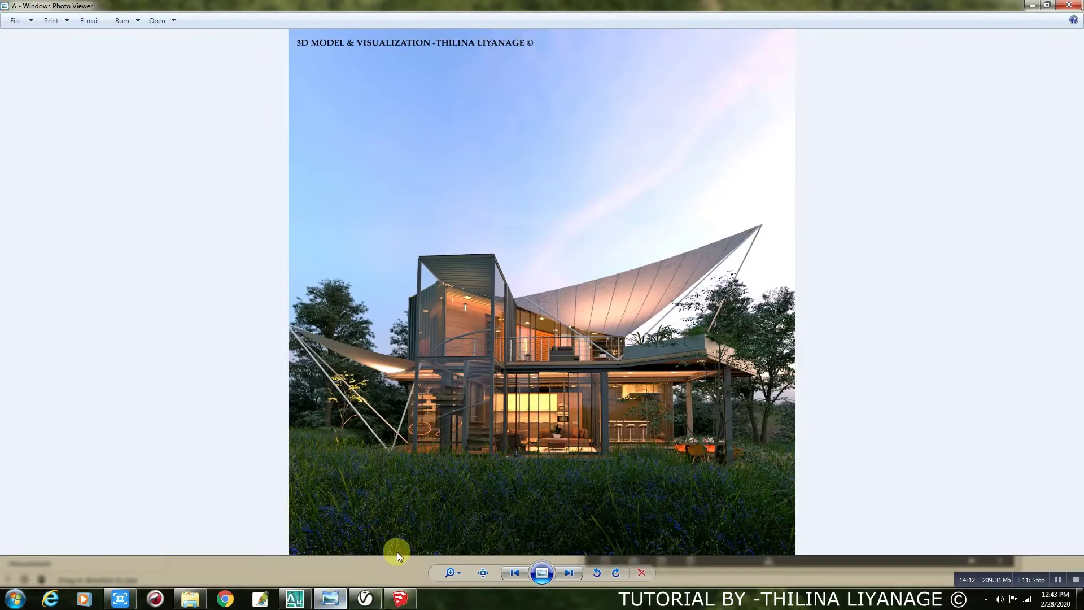
scroll(325, 415, up, 2)
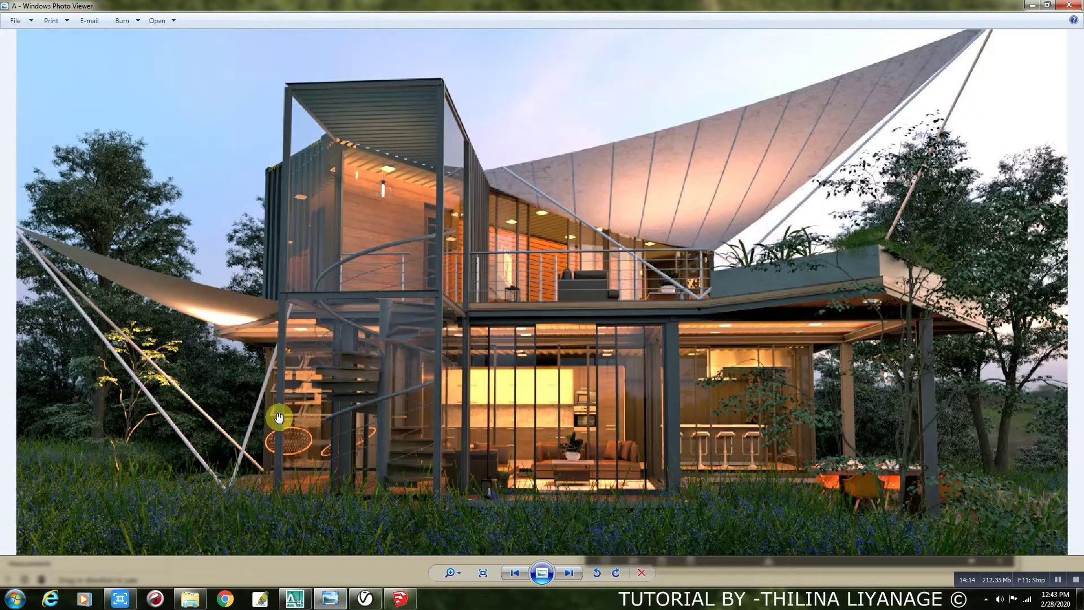
scroll(68, 388, up, 2)
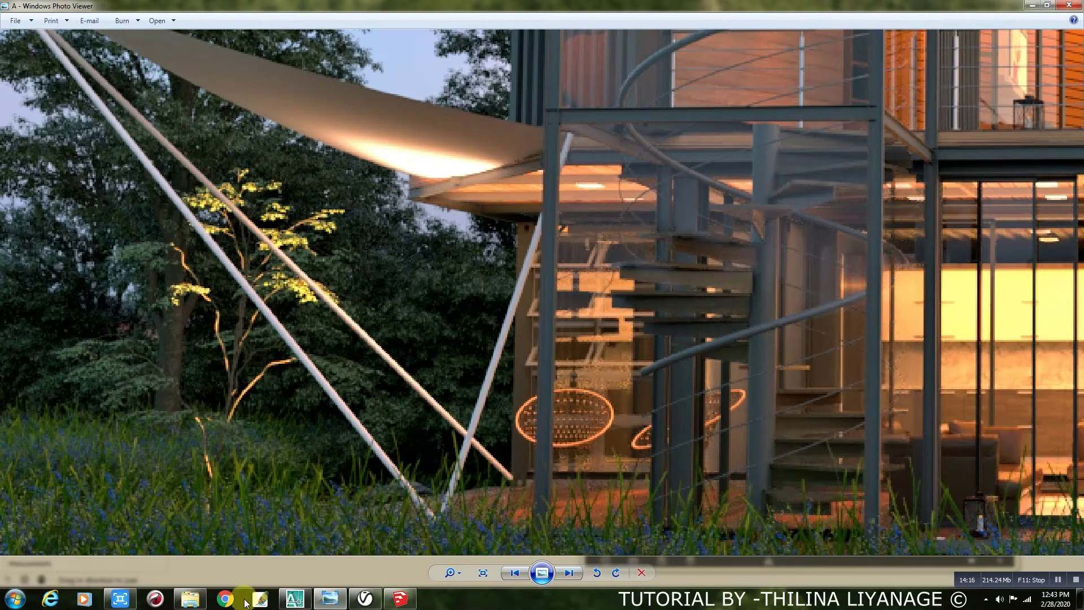
scroll(350, 331, down, 4)
key(Right)
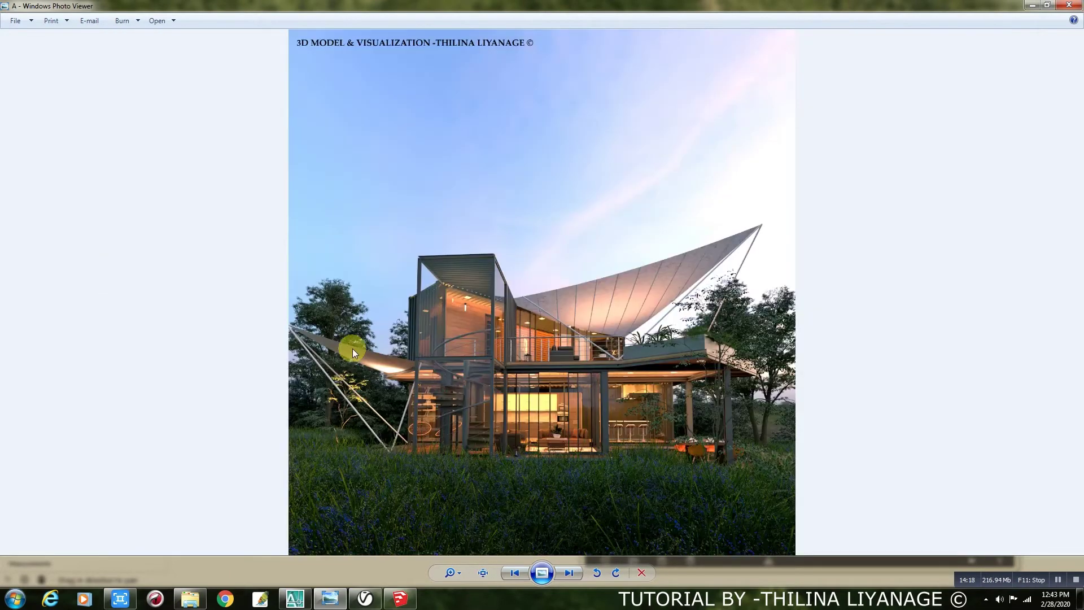
key(Right)
key(Right)
key(Right)
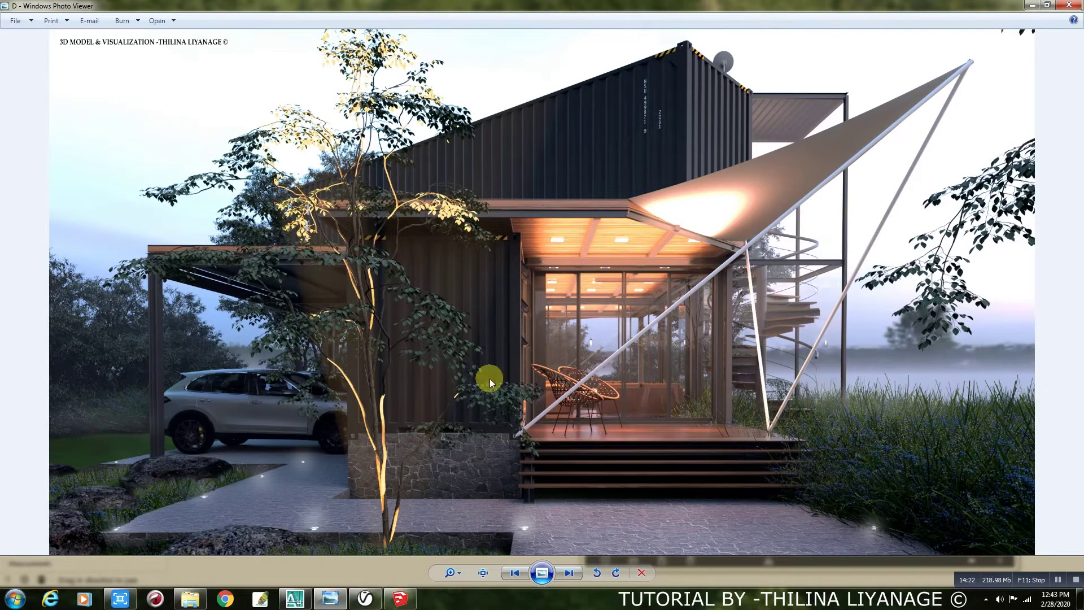
Step: Return to SketchUp, select the spot light at the base of the garden tree, and examine Spot Light's parameters and options
click(400, 598)
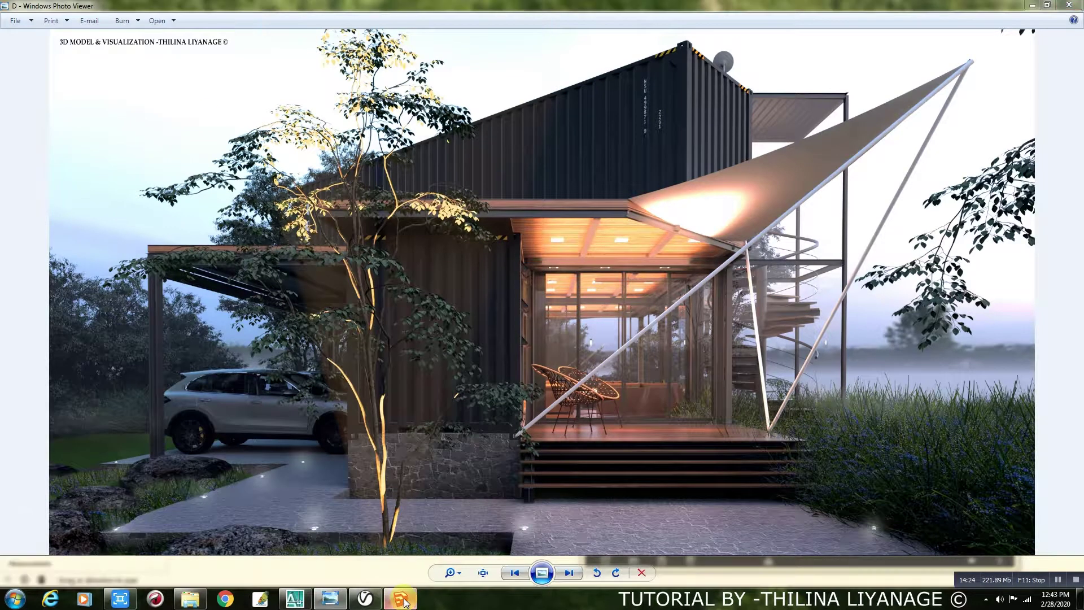
scroll(308, 194, up, 2)
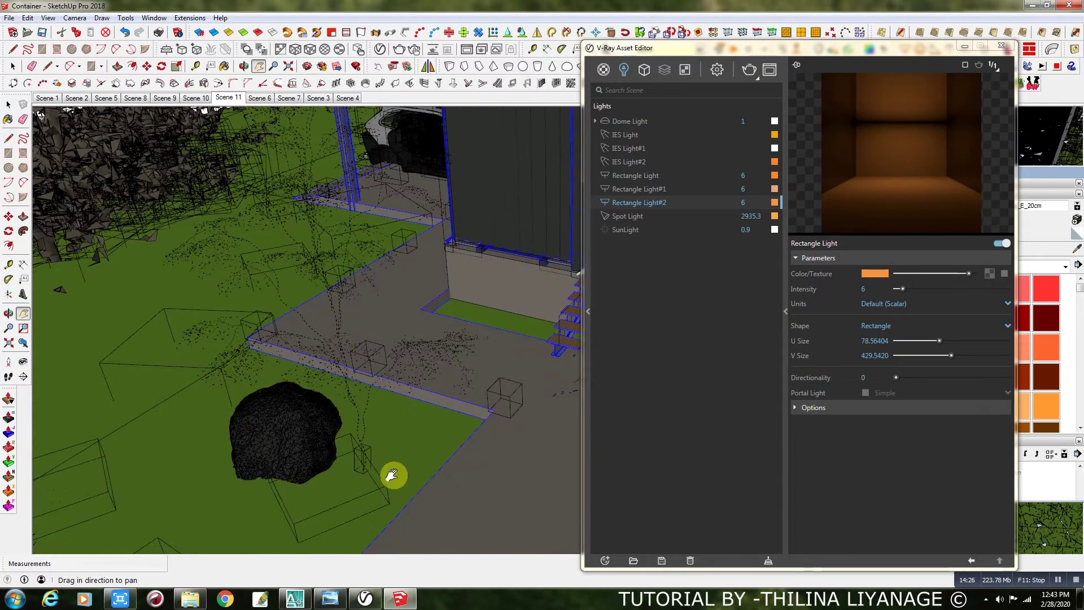
scroll(346, 356, down, 3)
key(space)
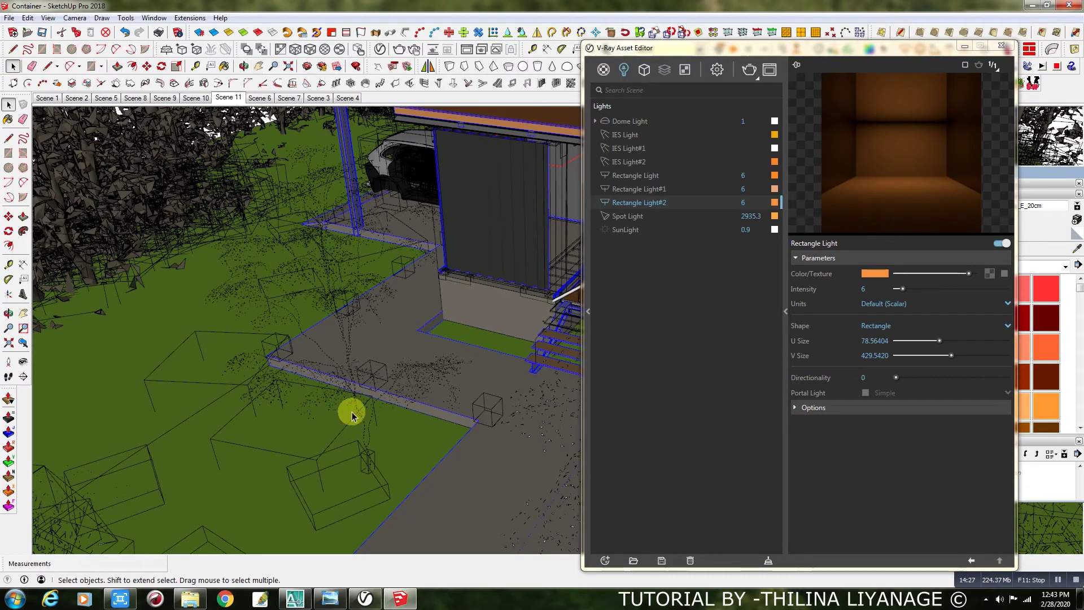
click(368, 460)
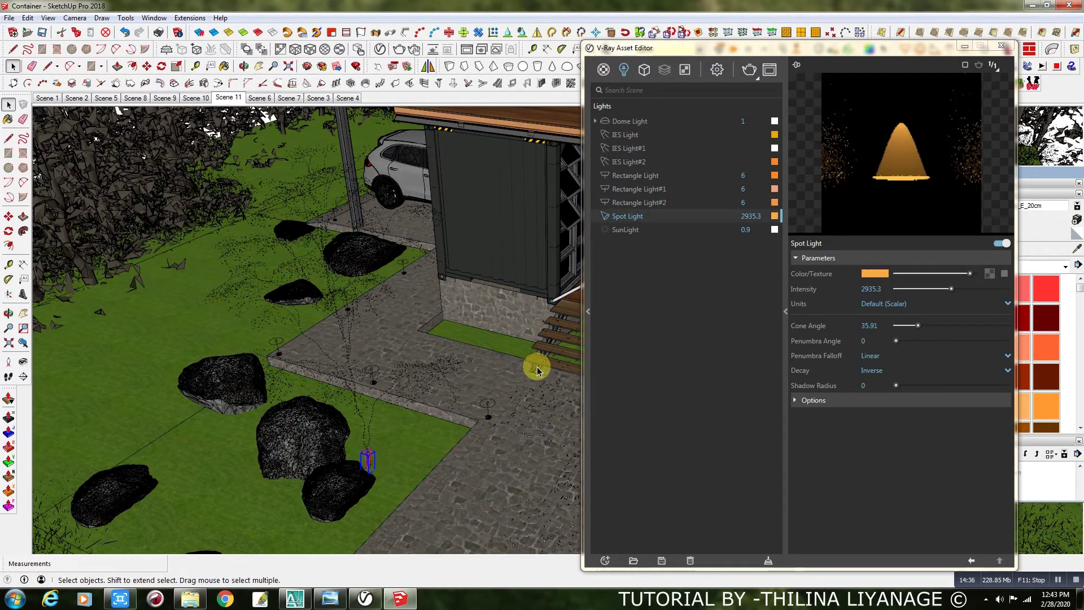
click(621, 216)
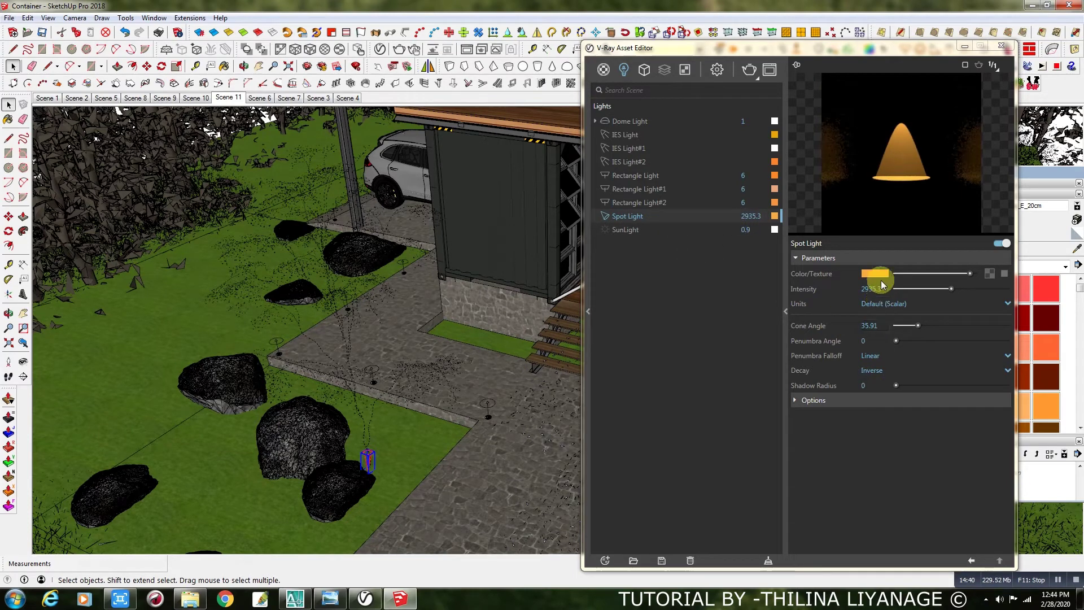
click(813, 400)
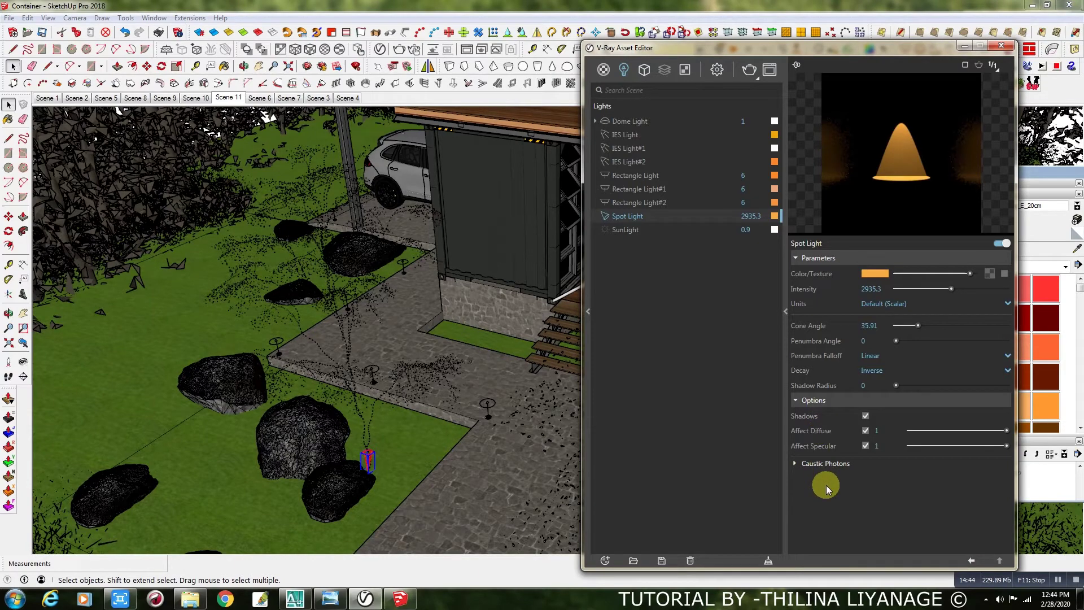
Step: Restore the Scene 11 view and examine the parameters, sky and ground albedo settings of SunLight
click(228, 98)
click(229, 98)
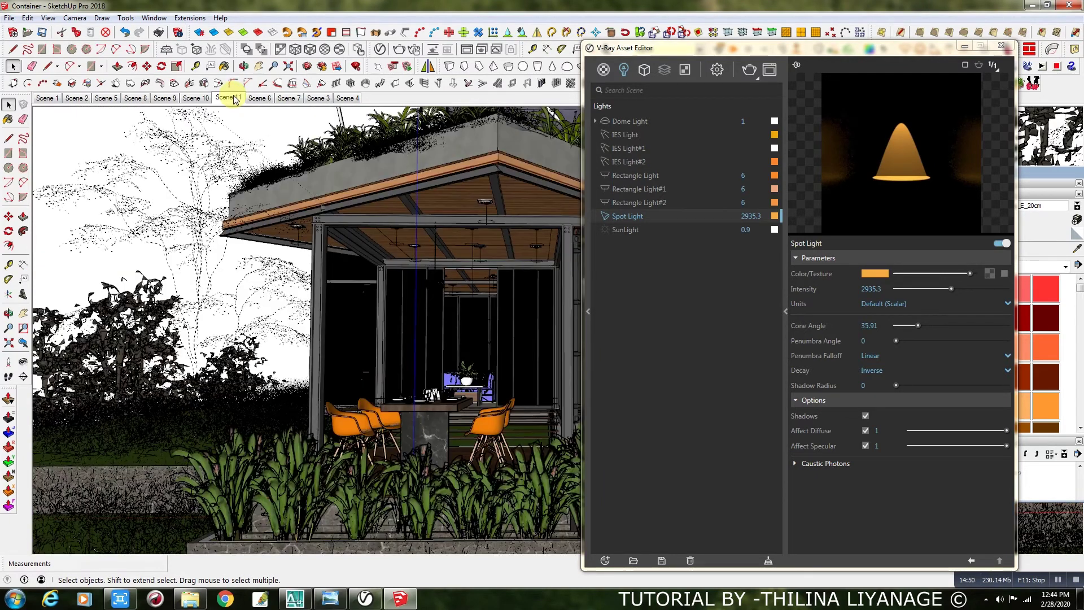
click(626, 230)
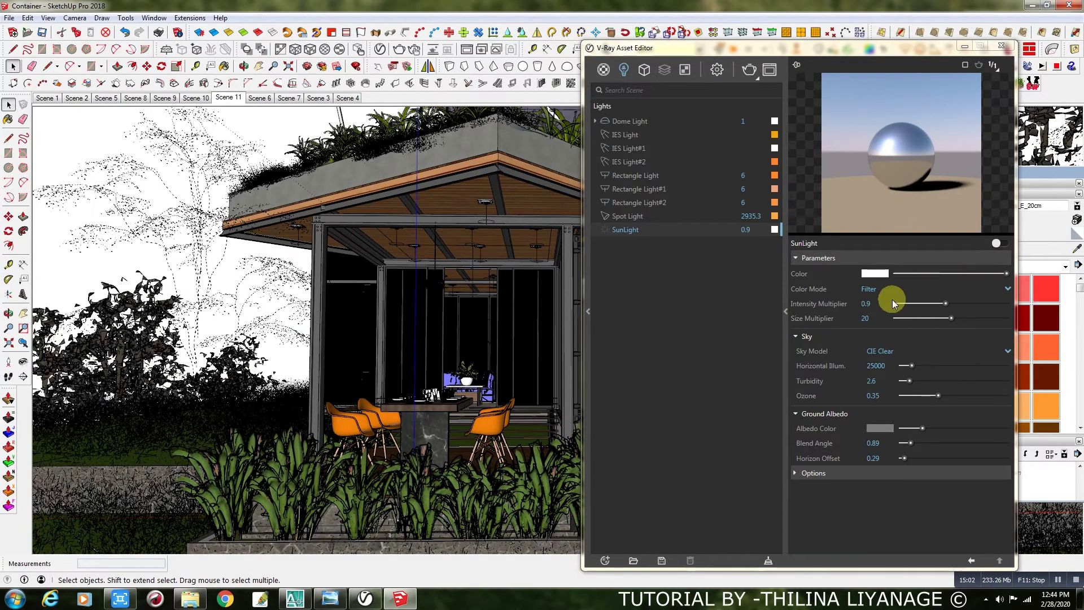
Step: Examine the V-Ray render engine, camera, effects, render output and environment settings
click(717, 71)
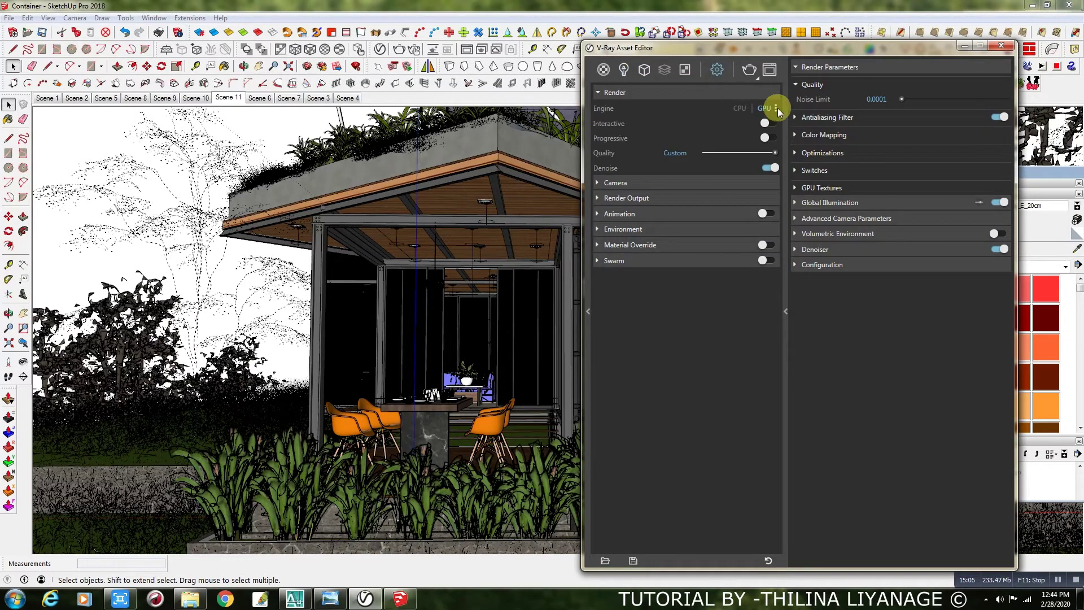
click(614, 183)
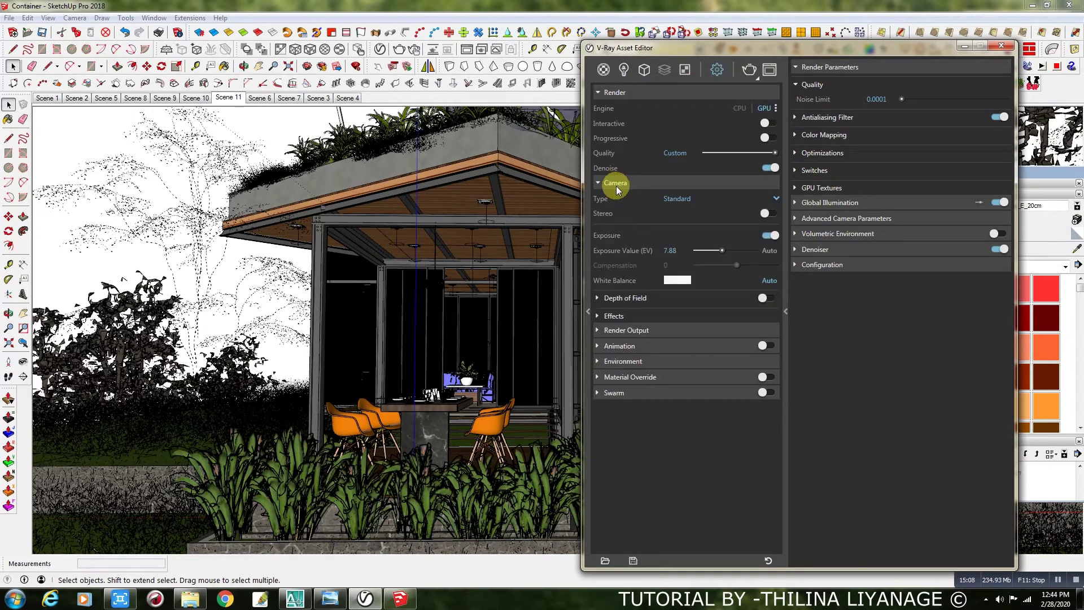
click(614, 316)
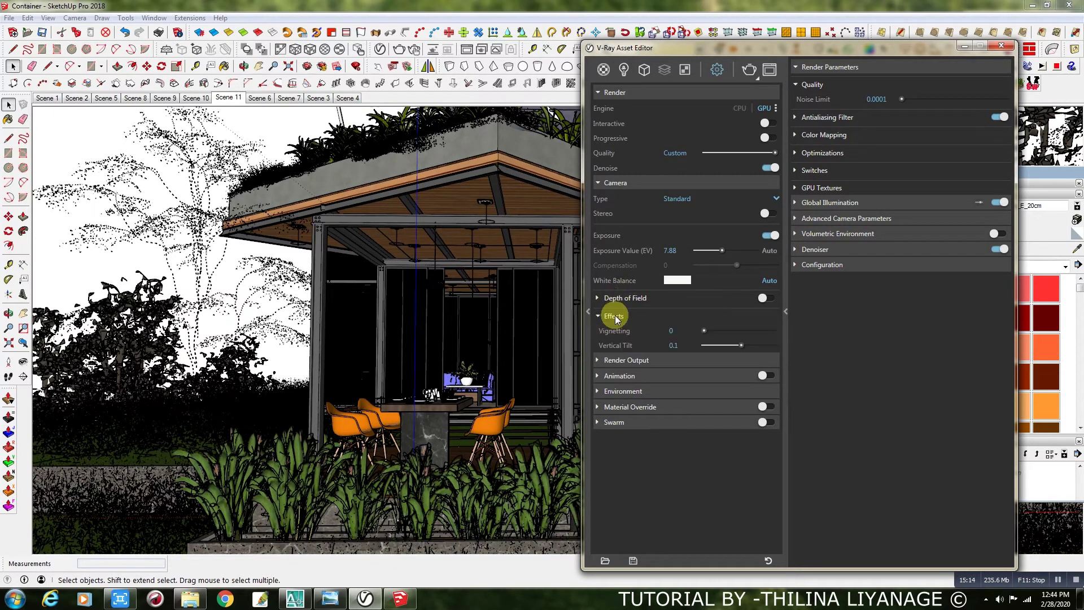
click(635, 361)
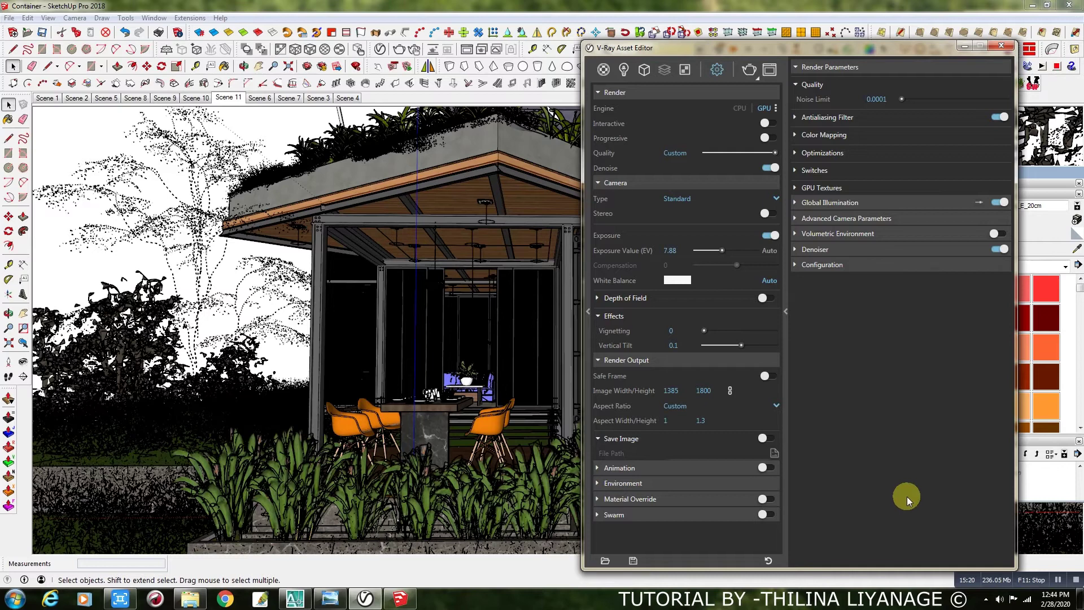
click(626, 484)
scroll(771, 505, down, 2)
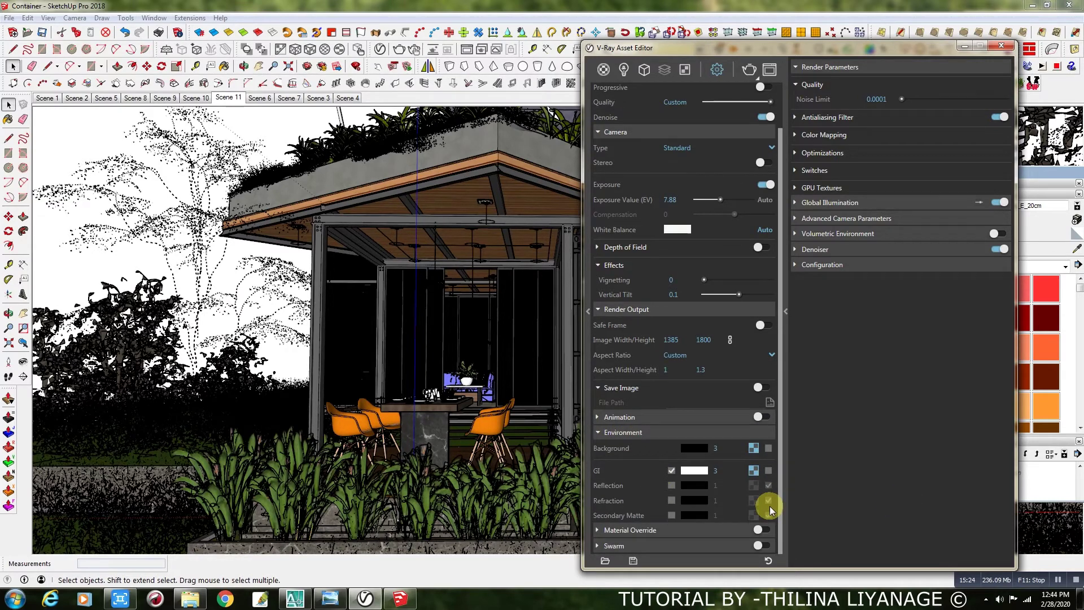
scroll(770, 506, up, 2)
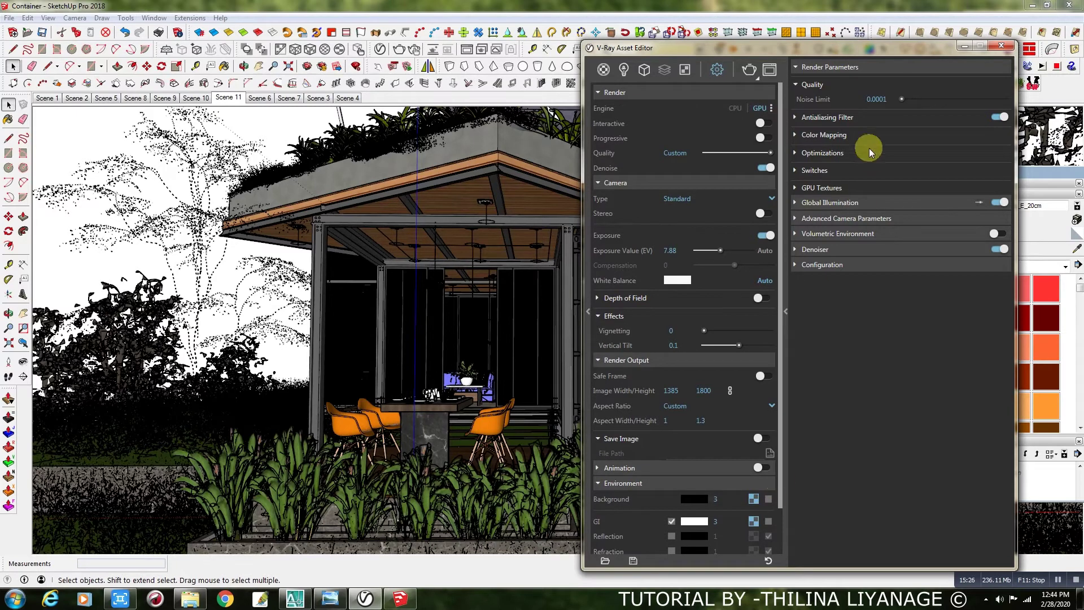
Step: Examine the V-Ray antialiasing filter, color mapping, optimizations, global illumination and denoiser settings
click(826, 120)
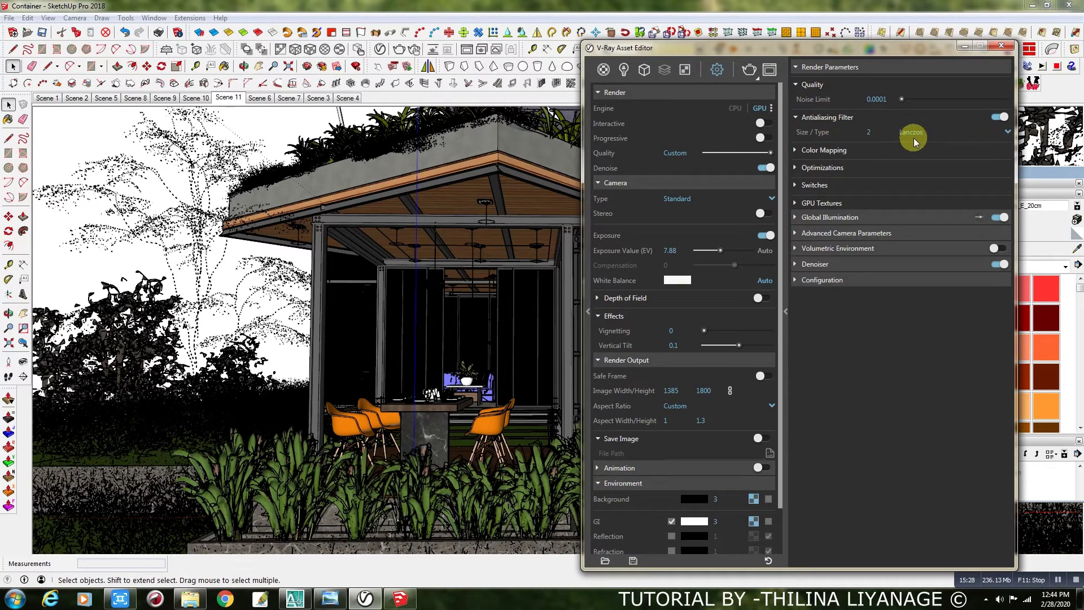
click(827, 151)
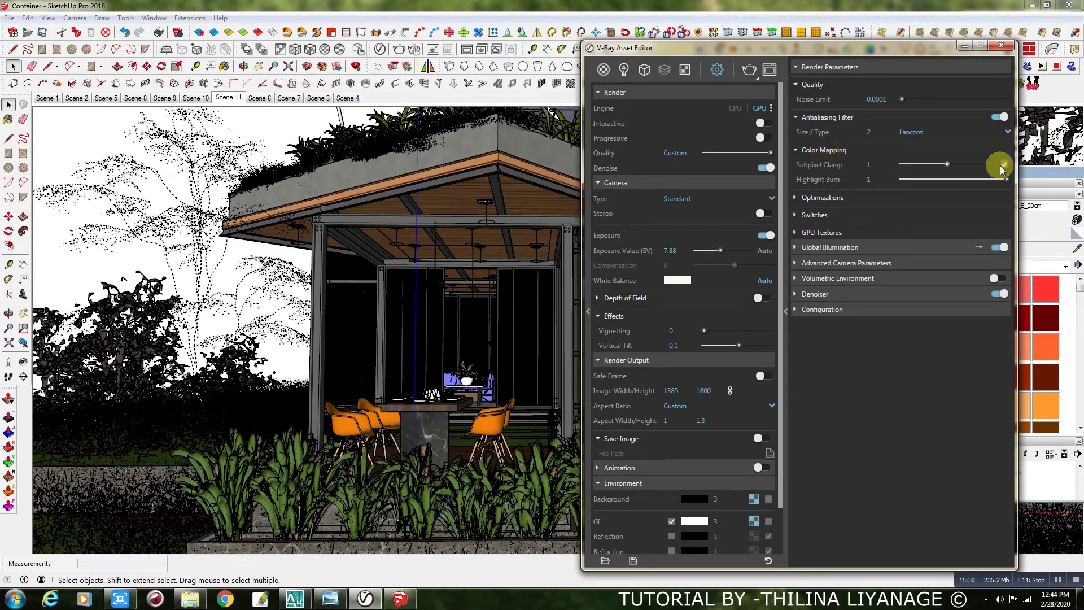
click(808, 197)
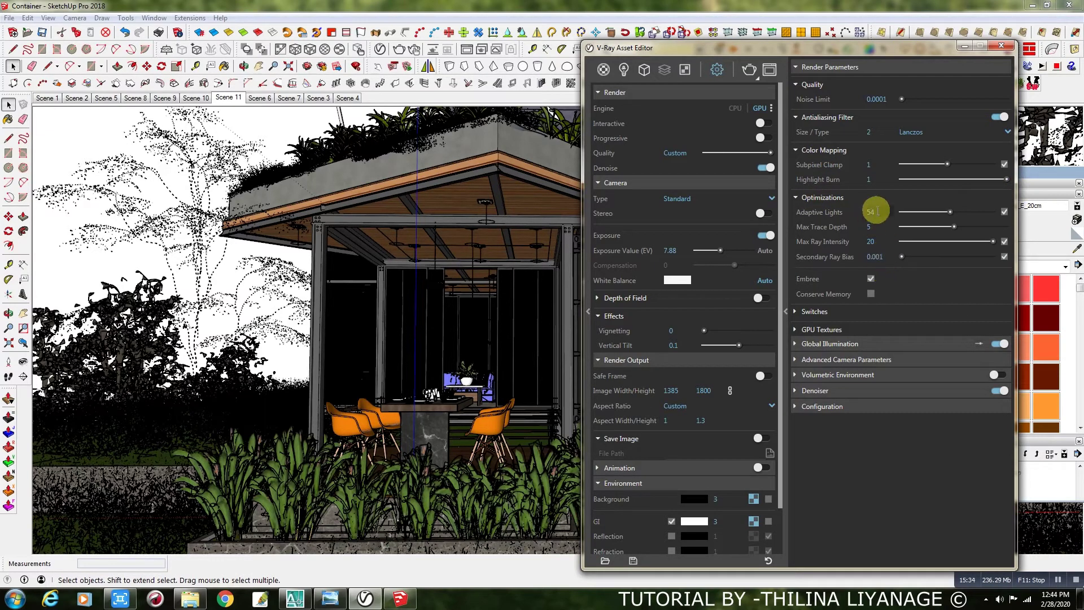
click(824, 344)
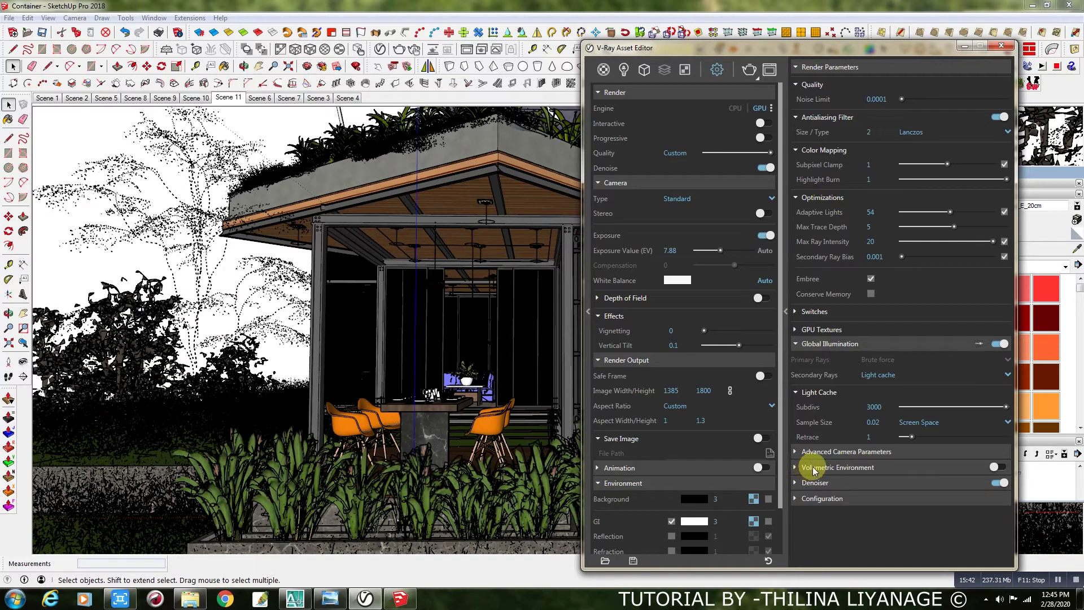
click(815, 485)
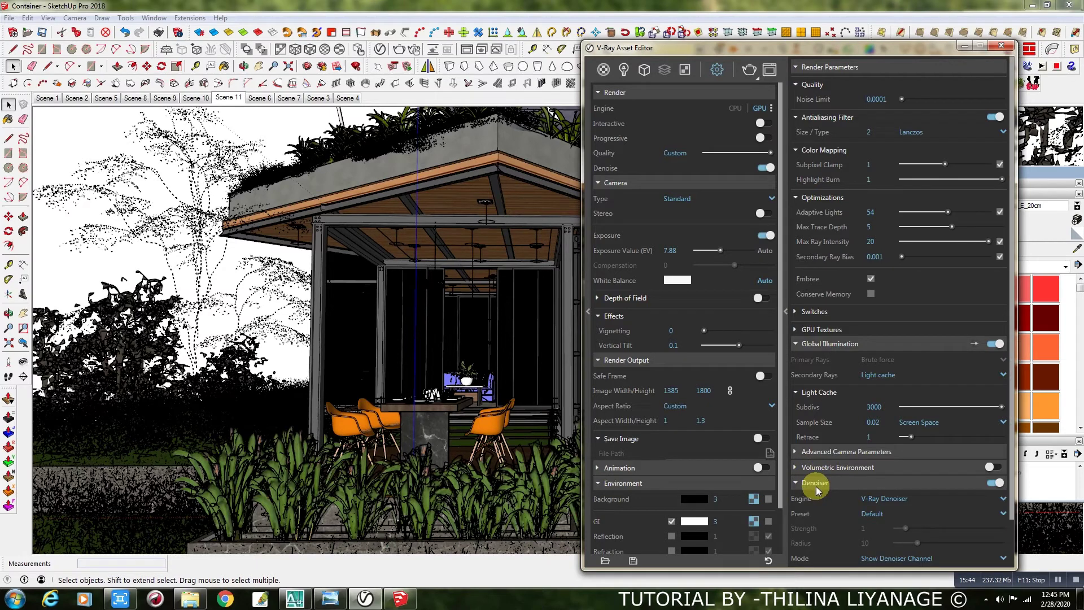
scroll(815, 486, down, 2)
drag(838, 41, 838, 11)
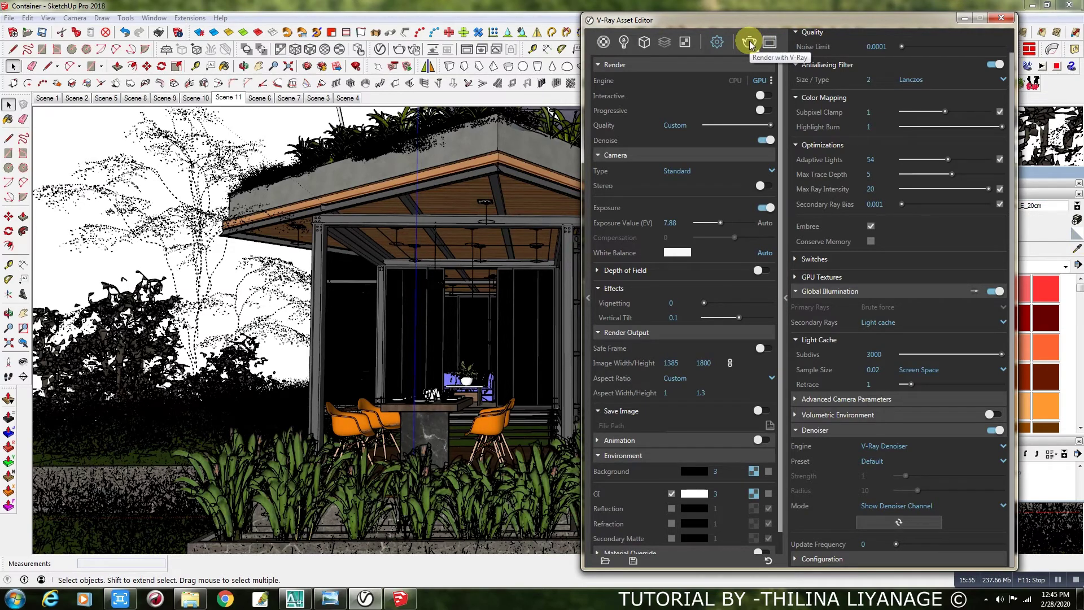
Step: Switch to Windows Photo Viewer, view render B, and examine render C's dining terrace and spiral staircase up close
key(alt+Tab)
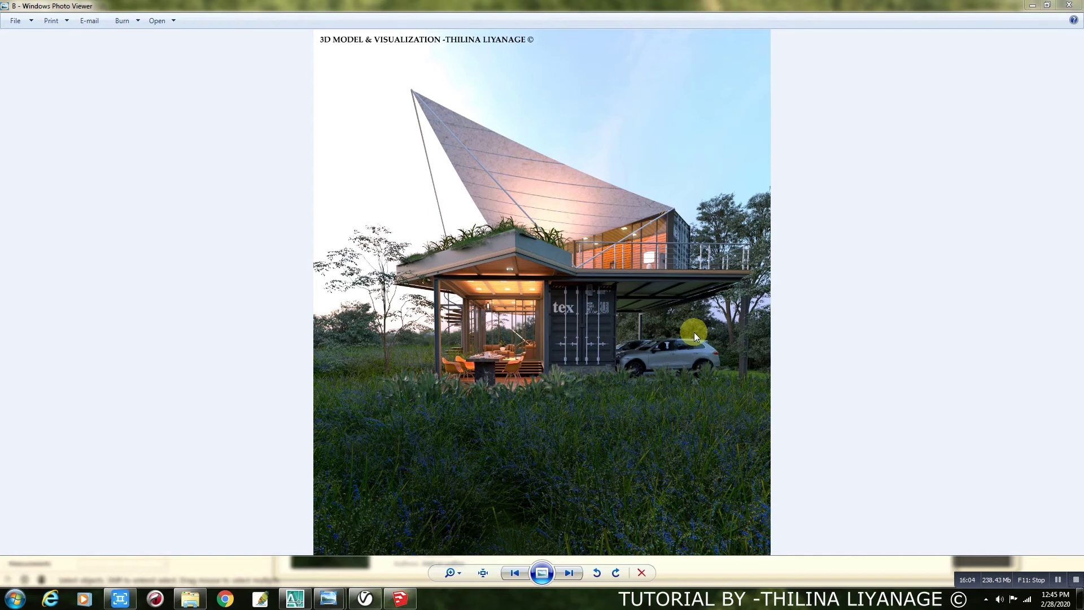
click(569, 573)
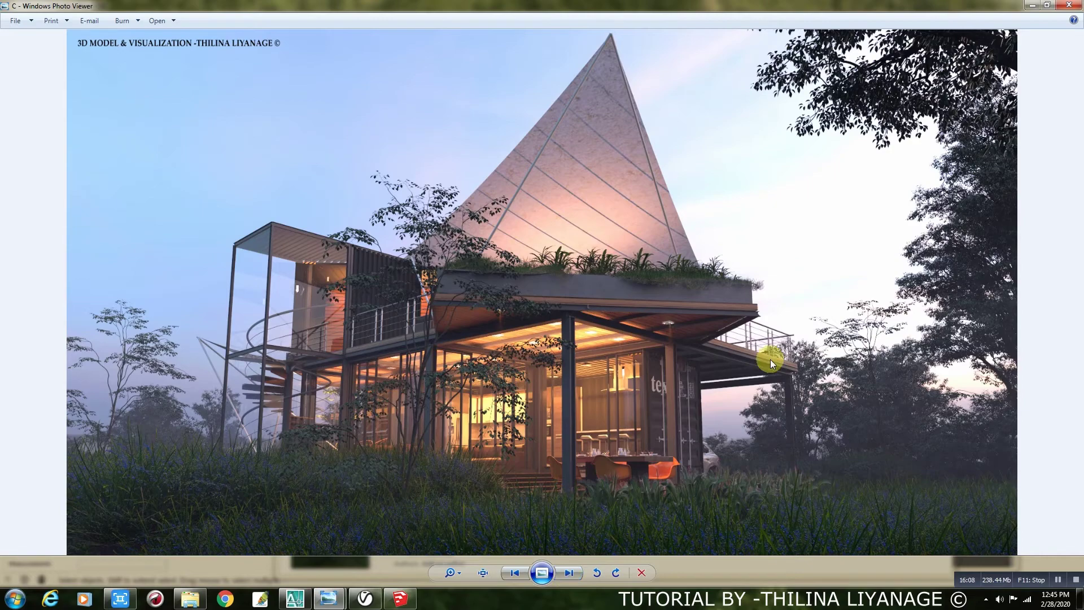
scroll(887, 418, up, 3)
drag(601, 427, 527, 370)
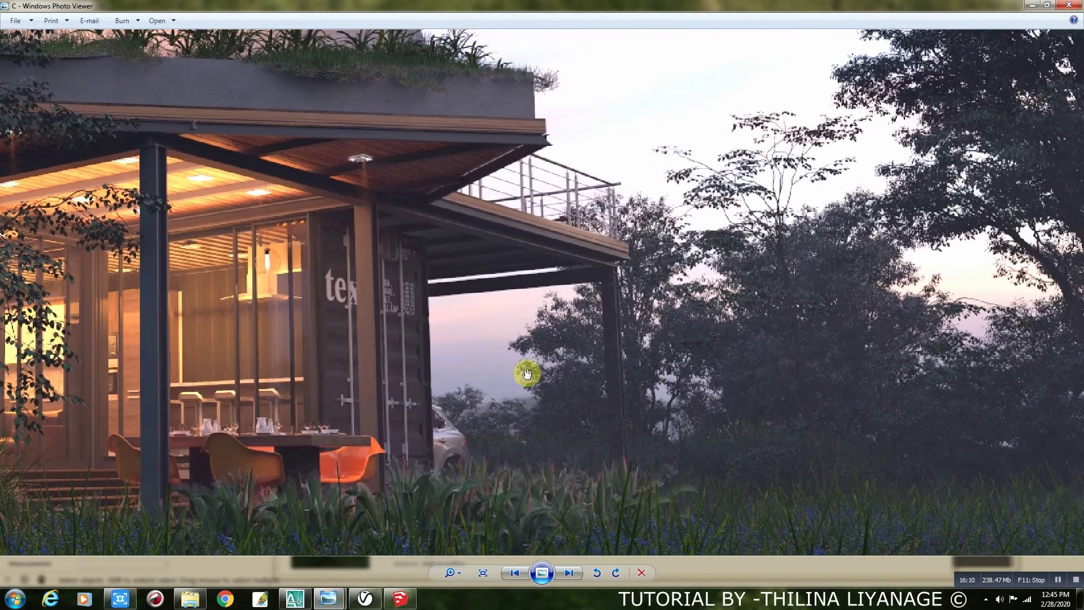
scroll(862, 376, down, 3)
scroll(79, 422, up, 3)
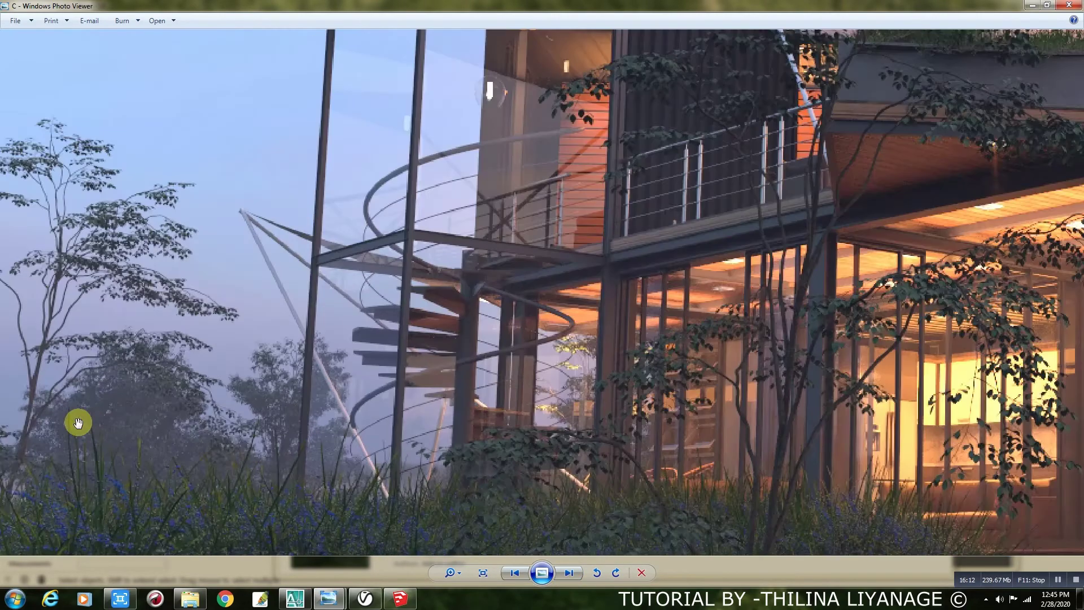
scroll(359, 375, down, 3)
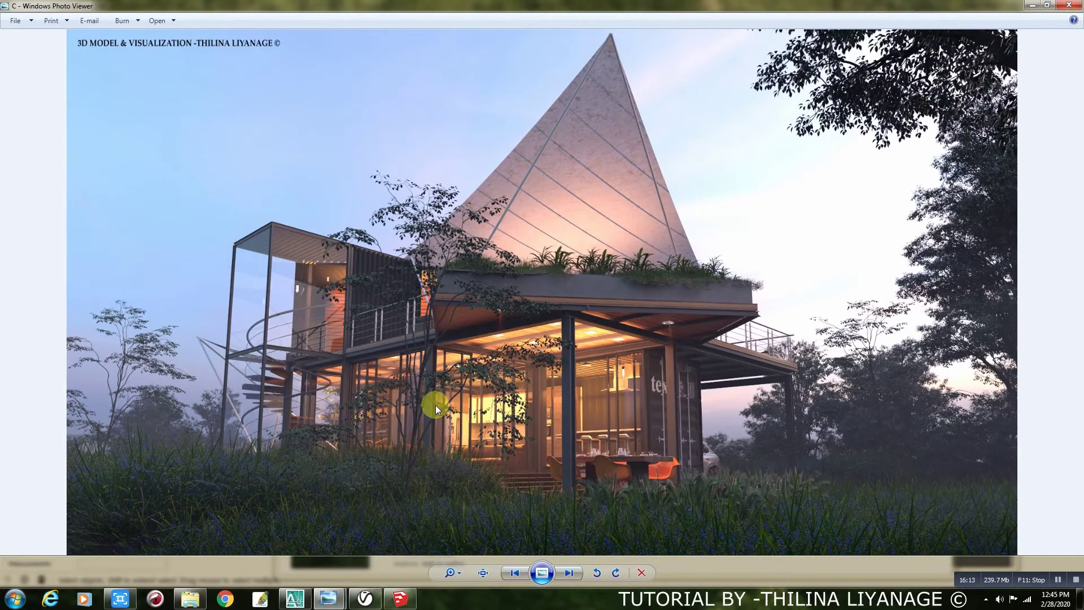
mouse_move(401, 599)
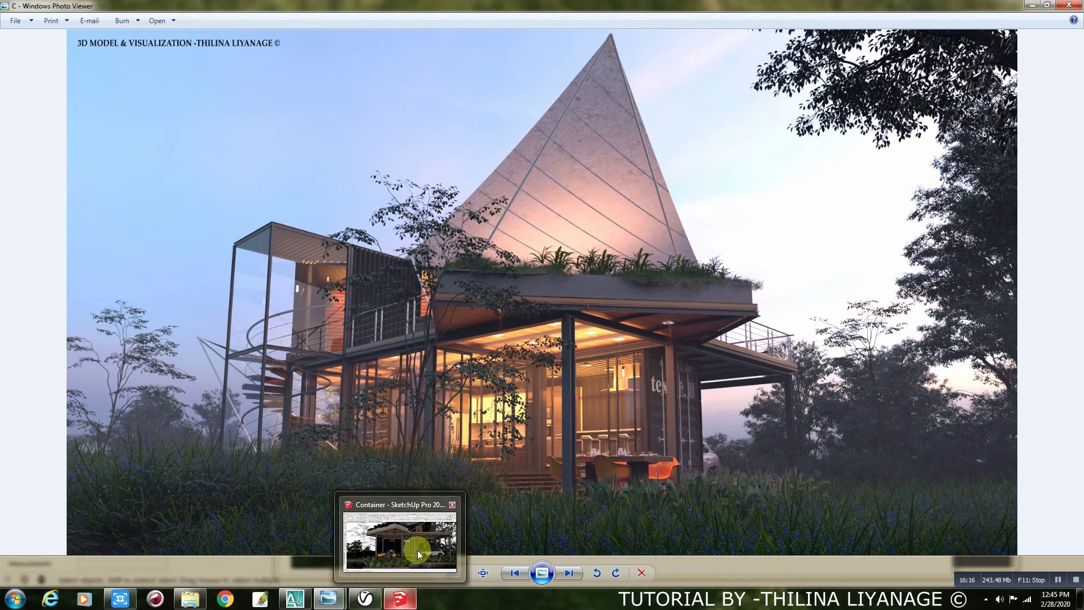
Step: Switch to SketchUp, enable the Volumetric Environment in the V-Ray render settings and examine its Environment Fog parameters
click(419, 554)
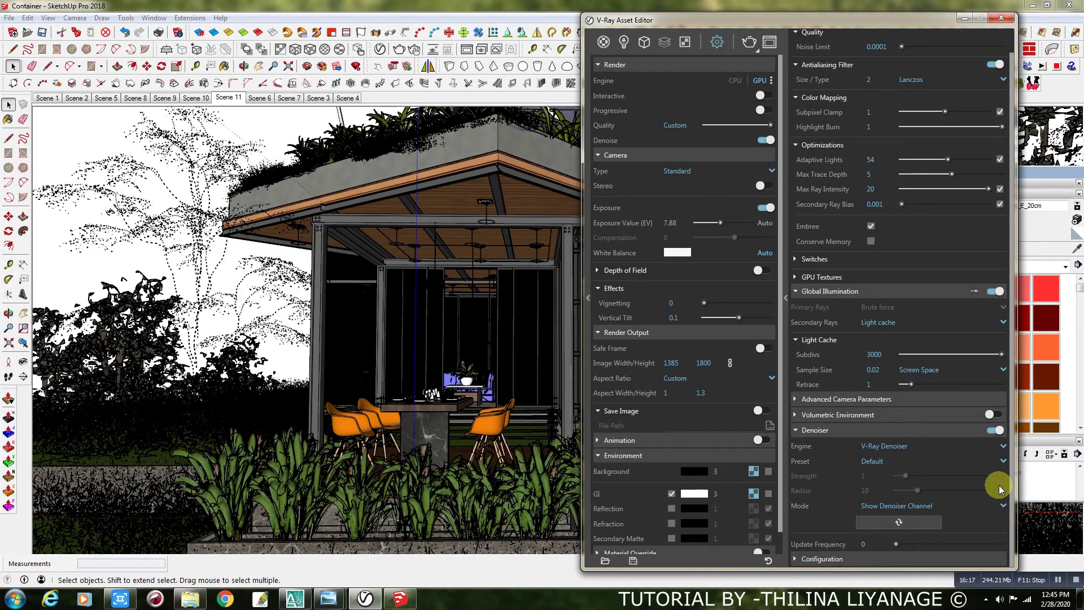
click(811, 431)
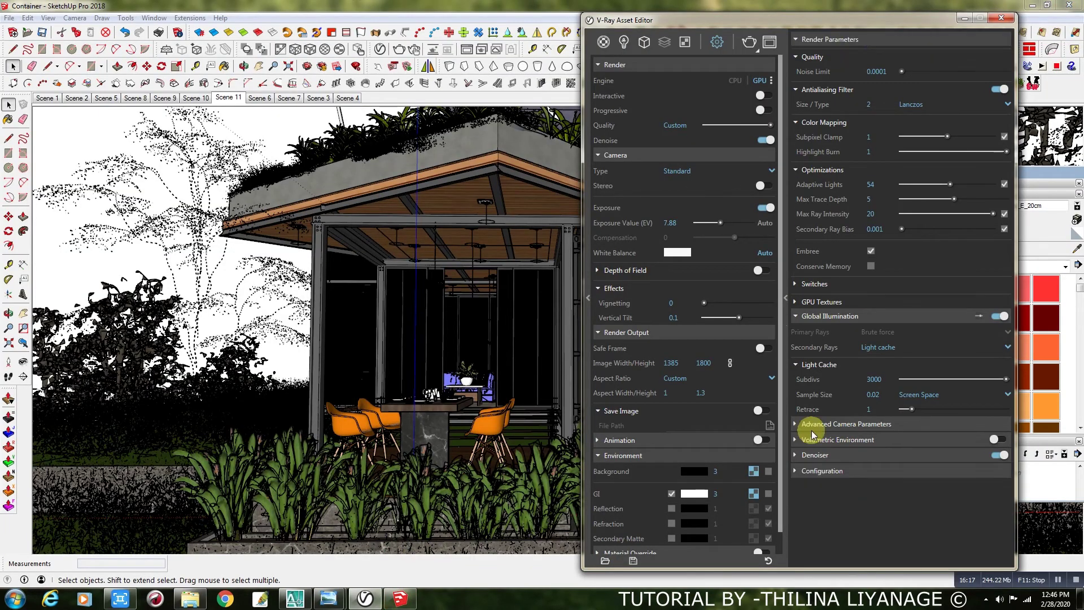
click(859, 439)
click(994, 439)
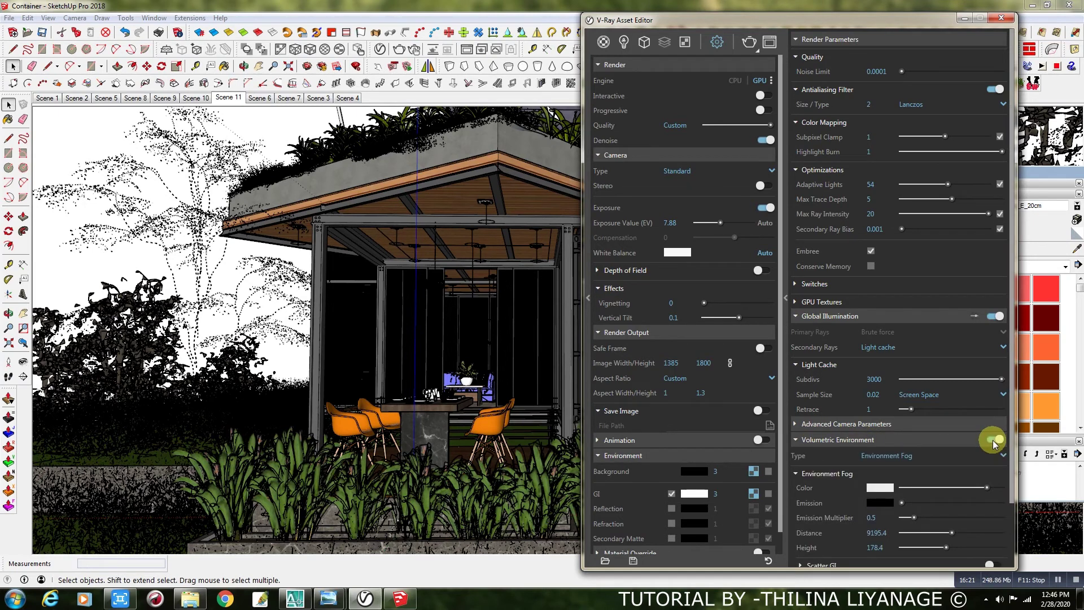
scroll(971, 458, down, 2)
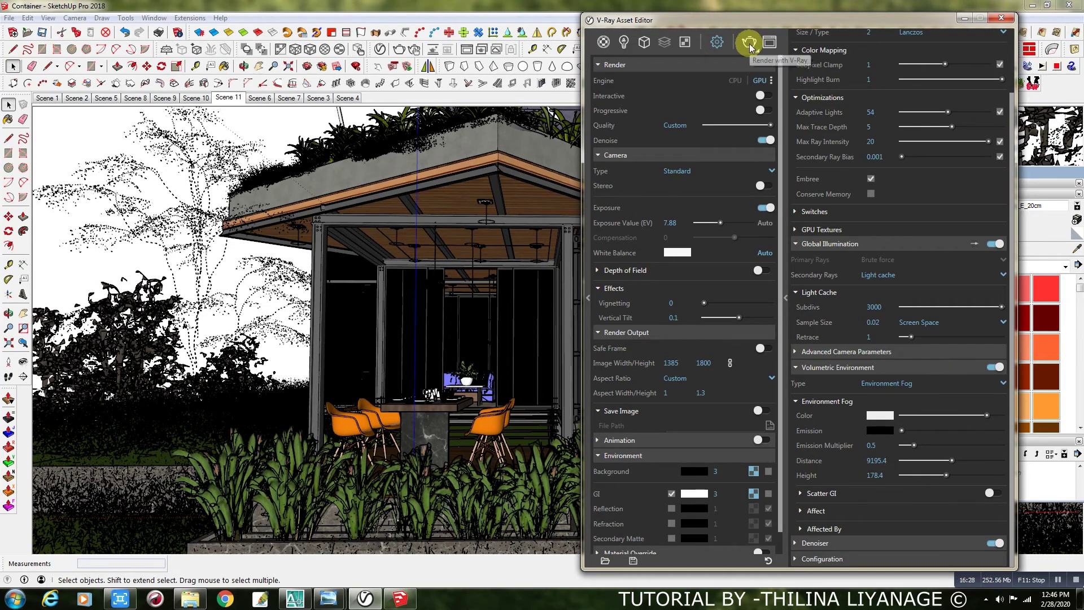
Step: Switch to Windows Photo Viewer, view renders C, D, E and F in turn, and return to render C
click(329, 599)
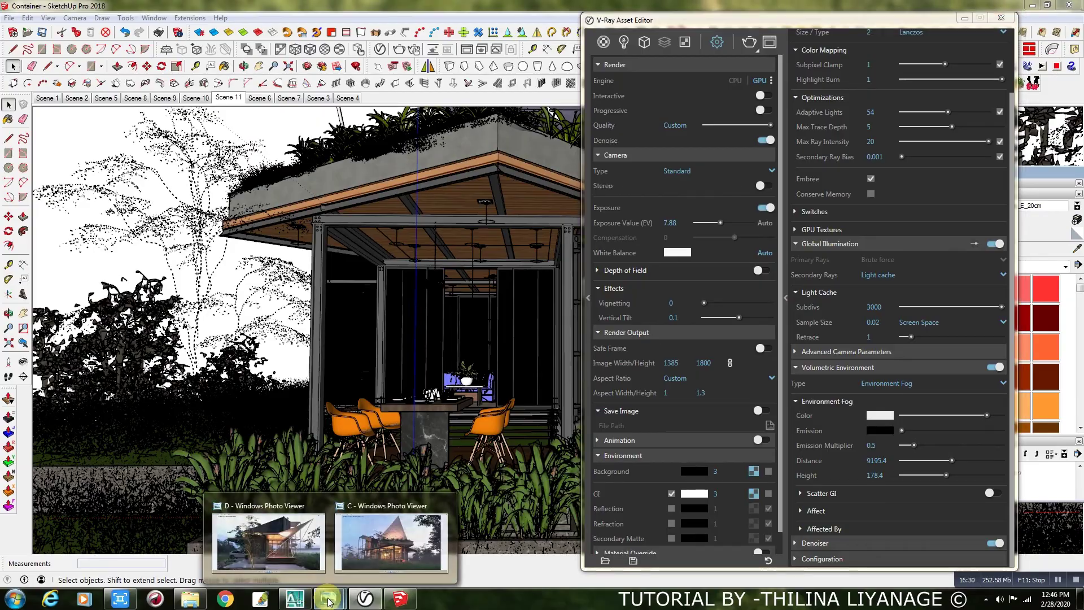
click(395, 537)
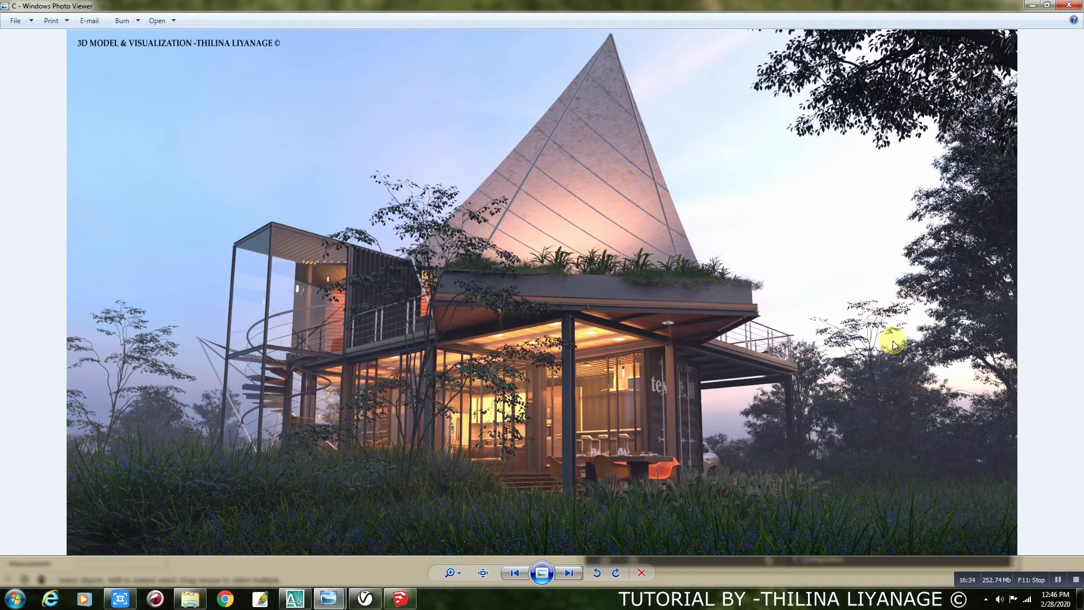
scroll(893, 340, down, 1)
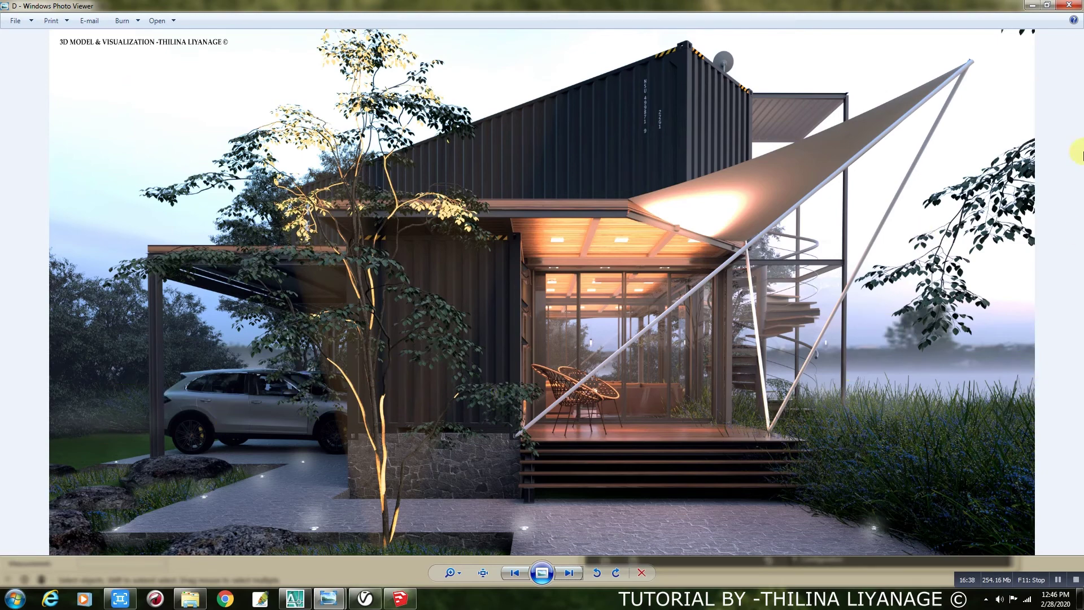
scroll(1081, 147, down, 1)
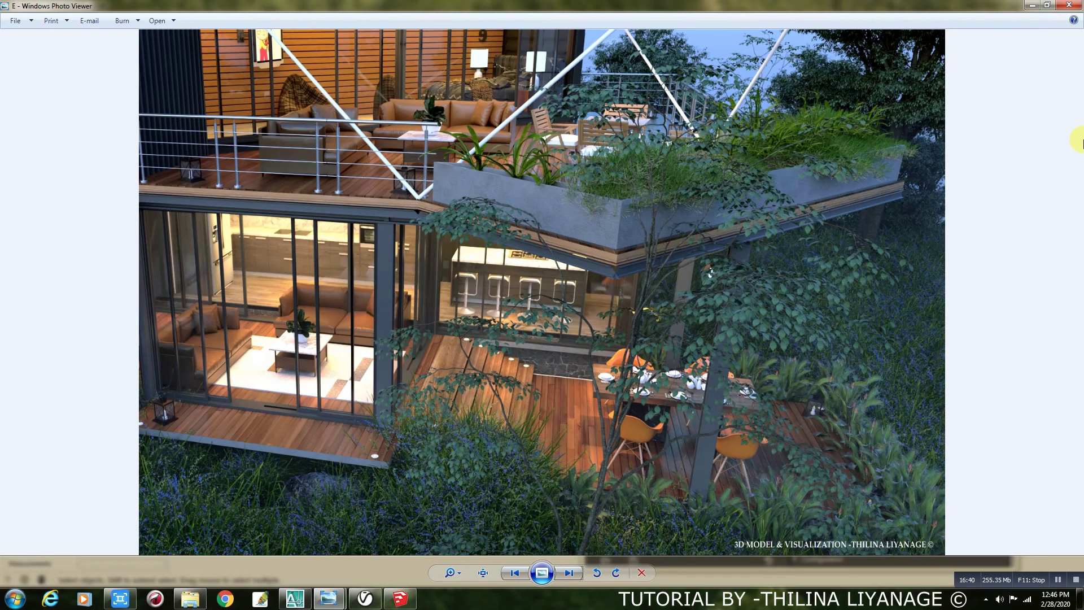
scroll(1080, 146, down, 1)
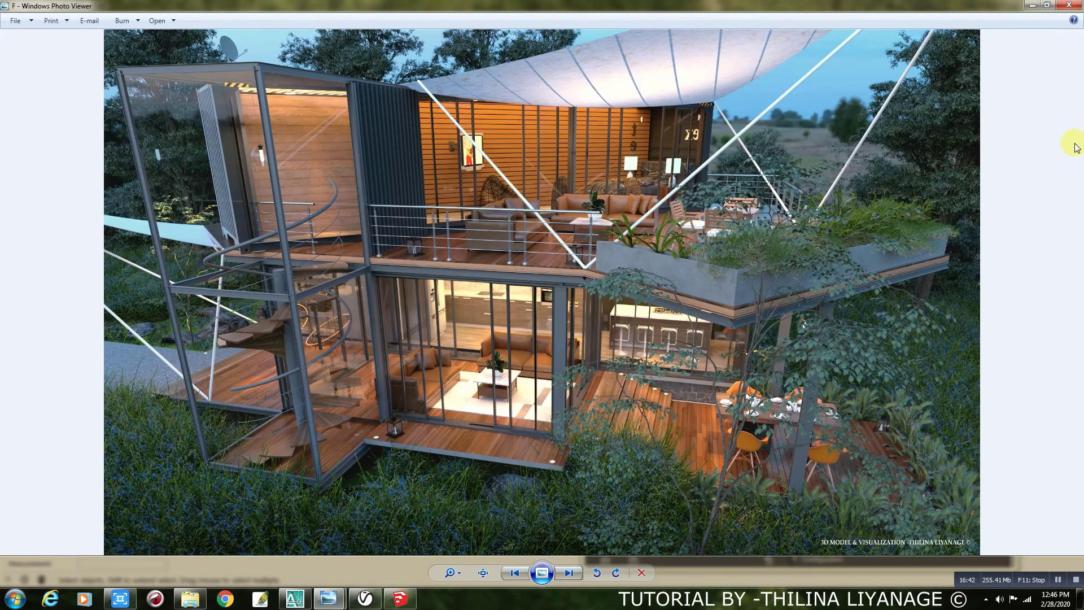
scroll(1076, 146, down, 2)
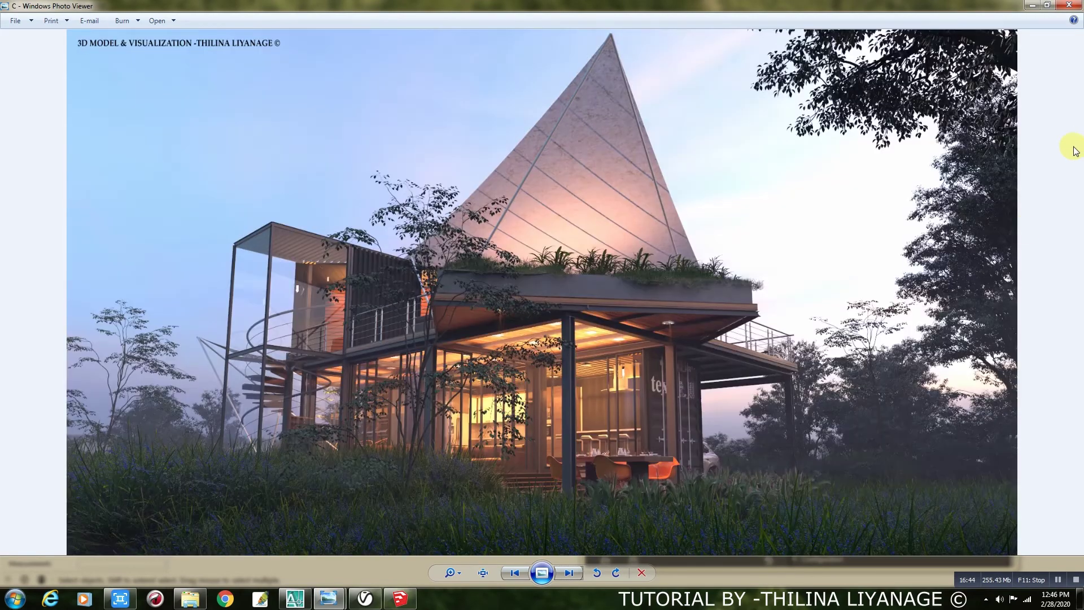